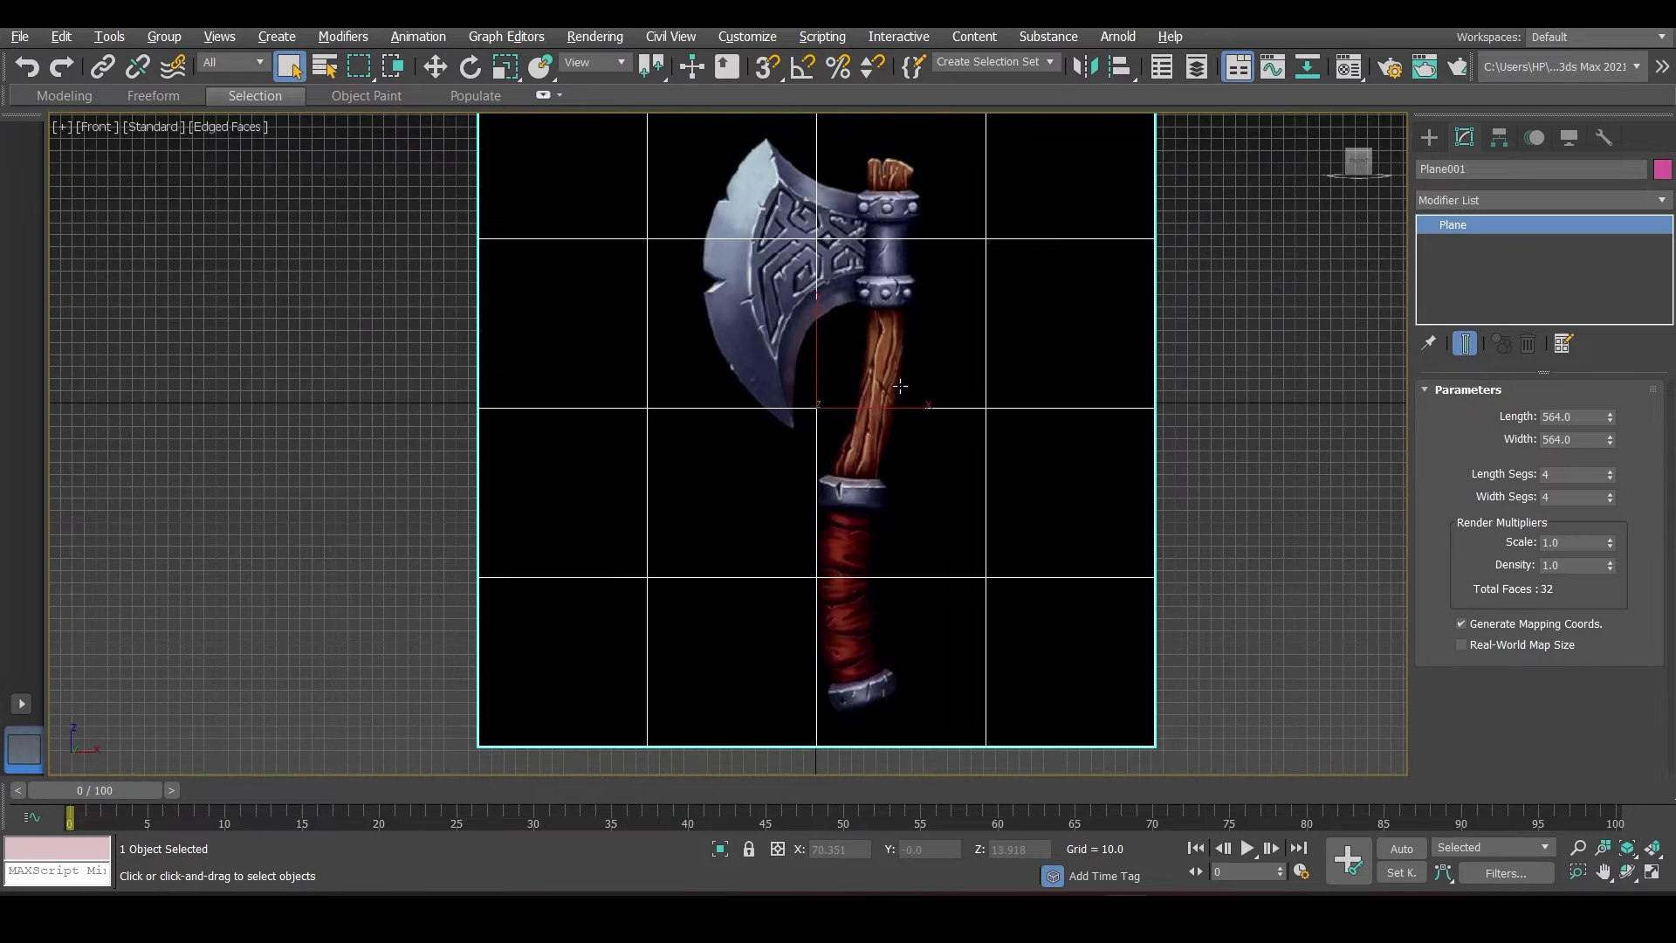
- Show the Standard Primitives in the Create panel and activate Select and Move
left_click(1503, 298)
left_click(1429, 140)
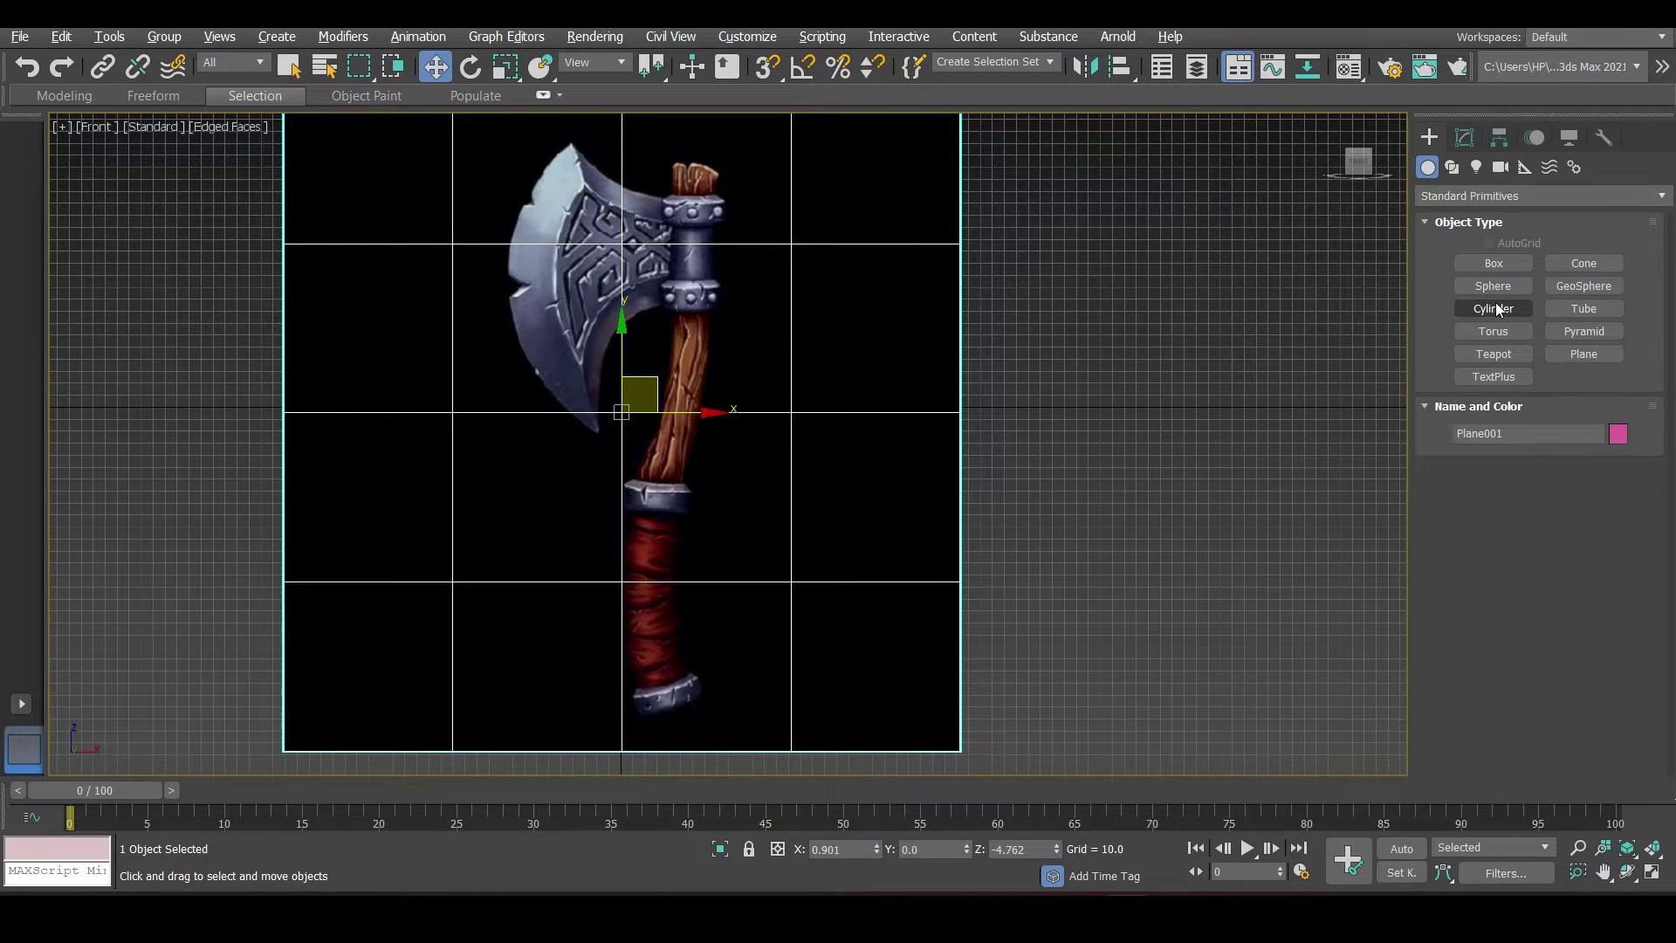
- Draw a cylinder at the handle's base in the Front view, radius 29.312 and height 139.768
left_click(1496, 308)
middle_click_drag(1208, 643, 1233, 437)
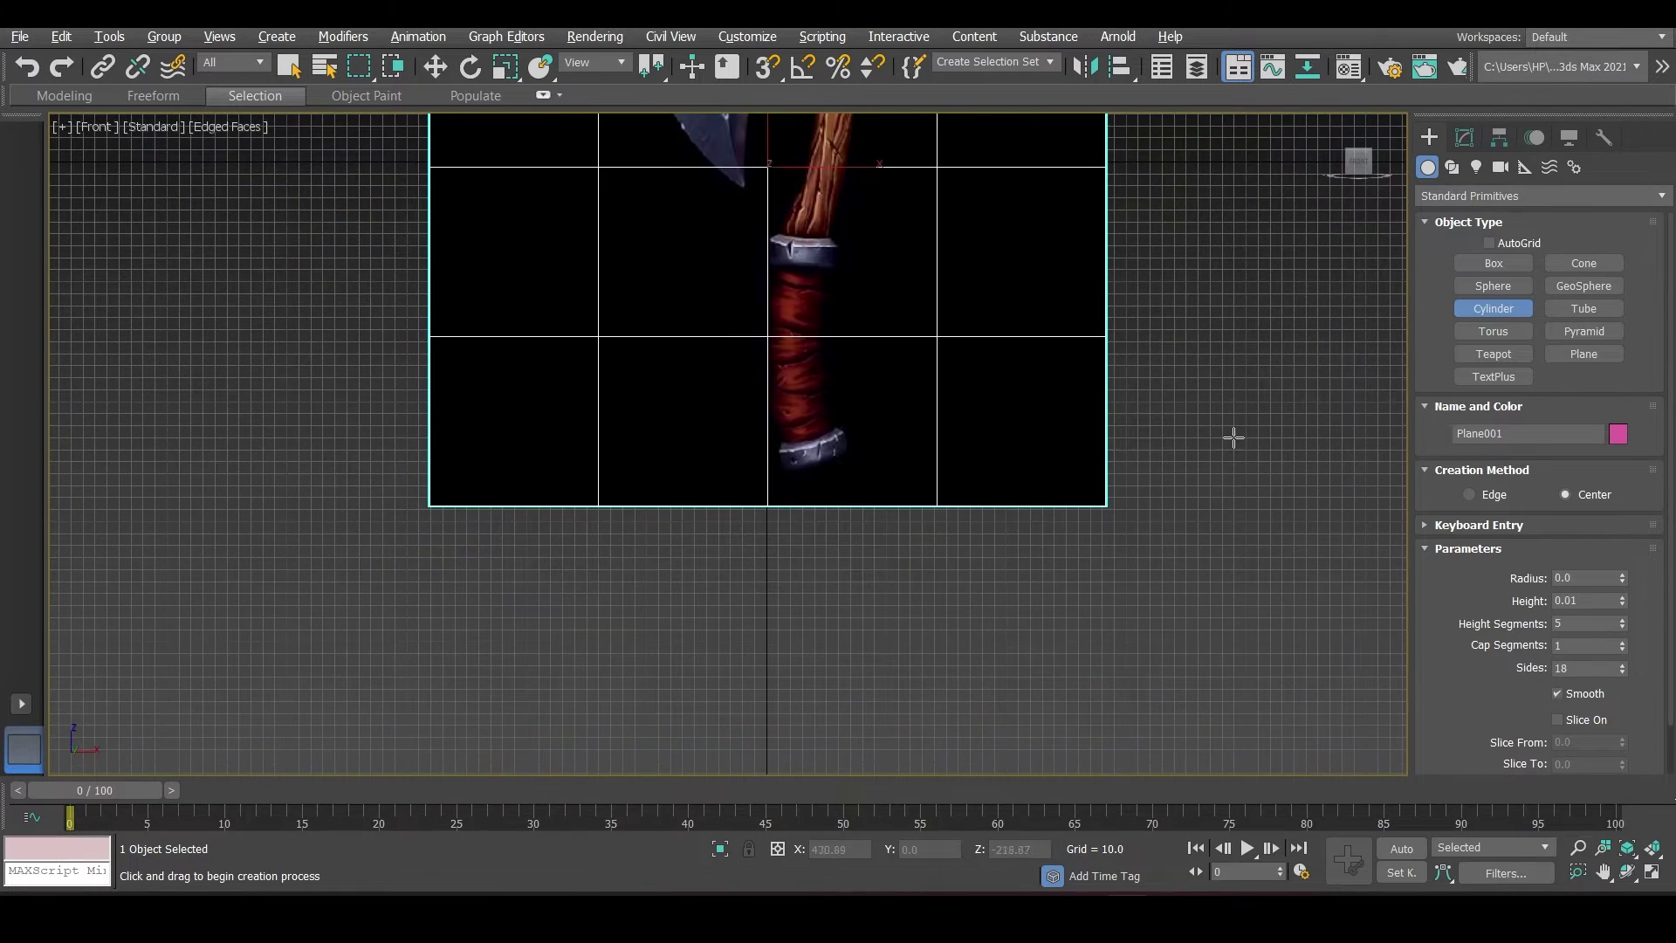
scroll(846, 483, "up", 5)
left_click_drag(768, 421, 851, 475)
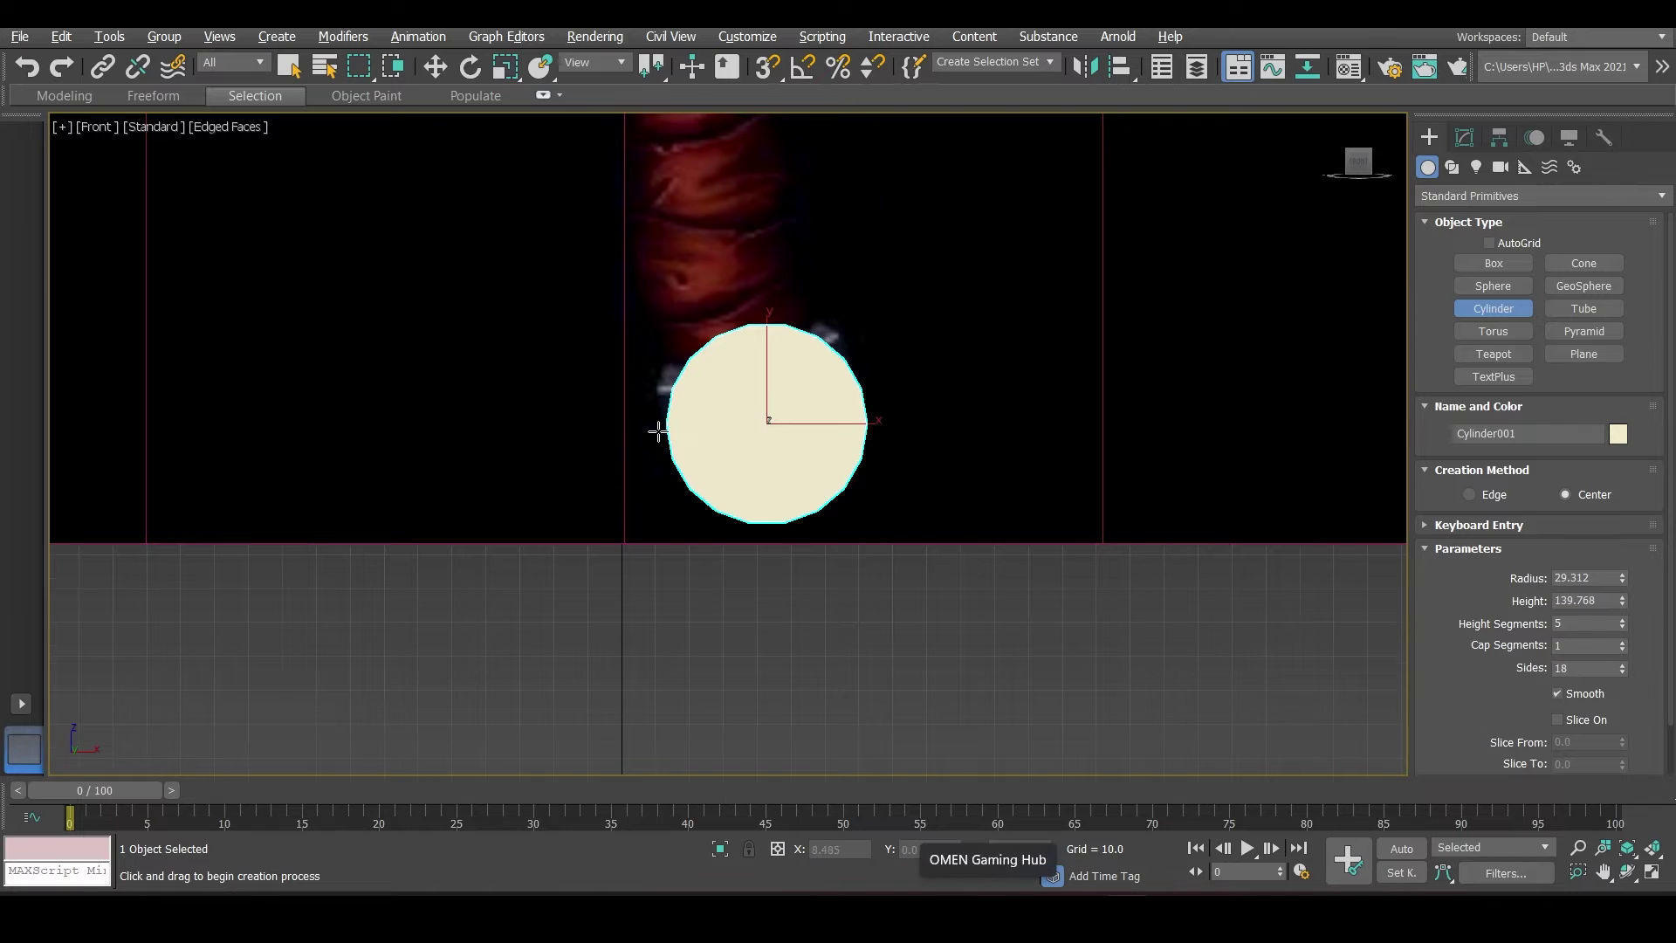
scroll(689, 432, "down", 8)
scroll(786, 515, "up", 5)
mouse_move(601, 427)
middle_mouse_down()
mouse_move(670, 658)
mouse_move(834, 710)
middle_mouse_up()
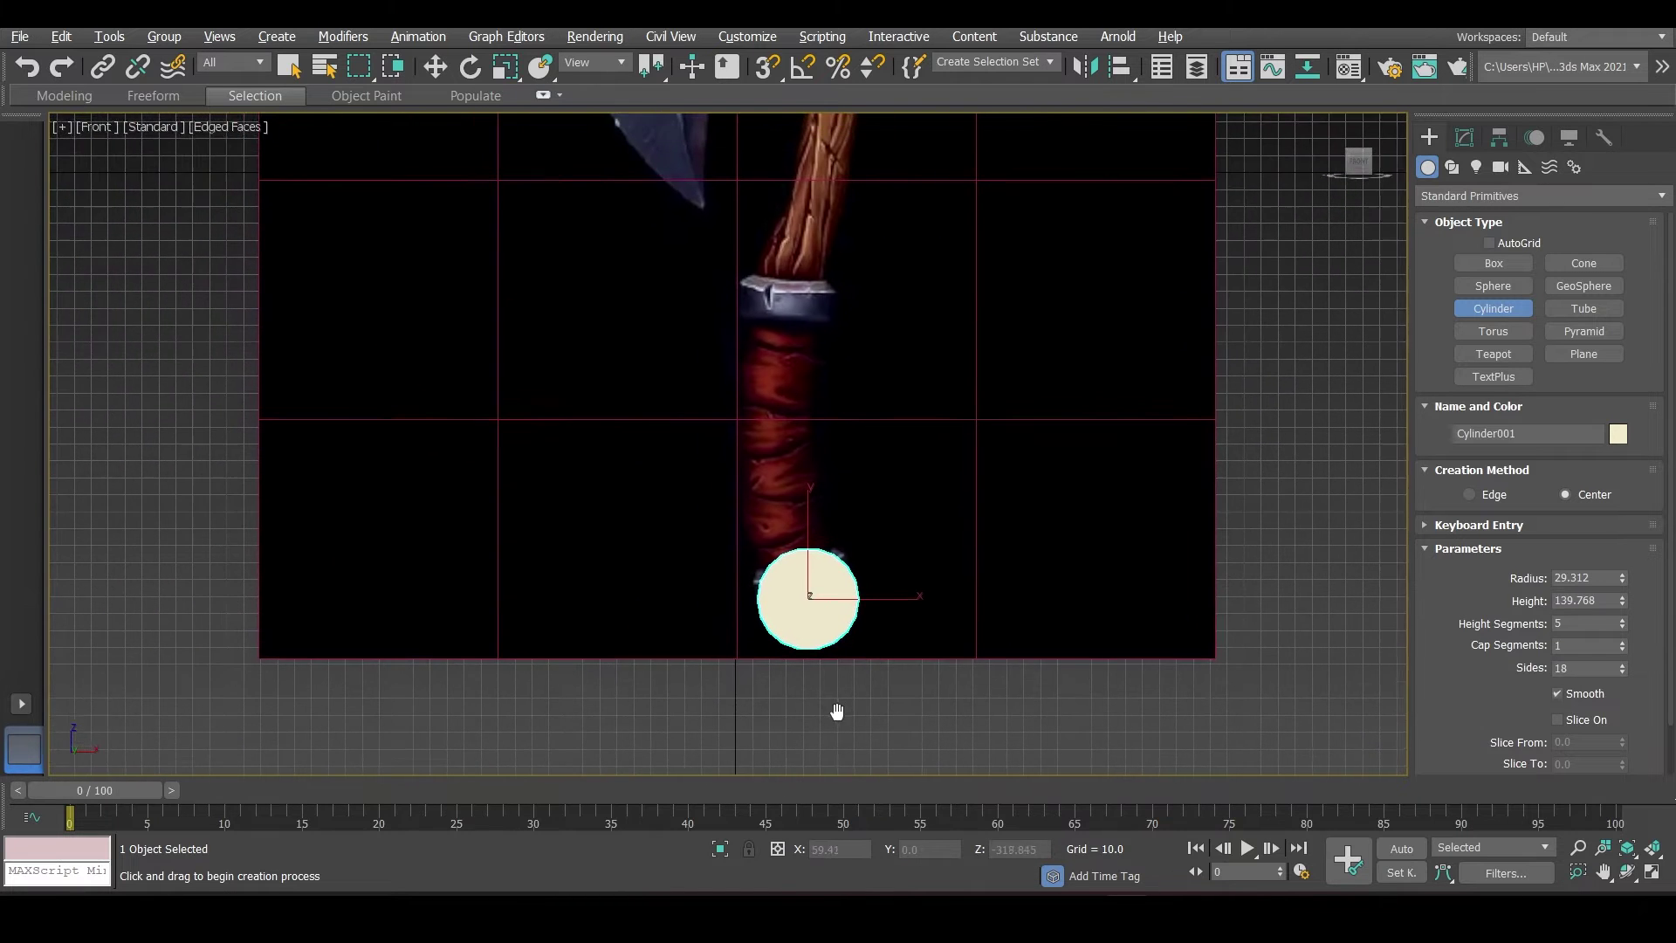
scroll(837, 673, "up", 2)
- Rotate the cylinder -90° on X so it stands upright, clearing the leftover offset
key("e")
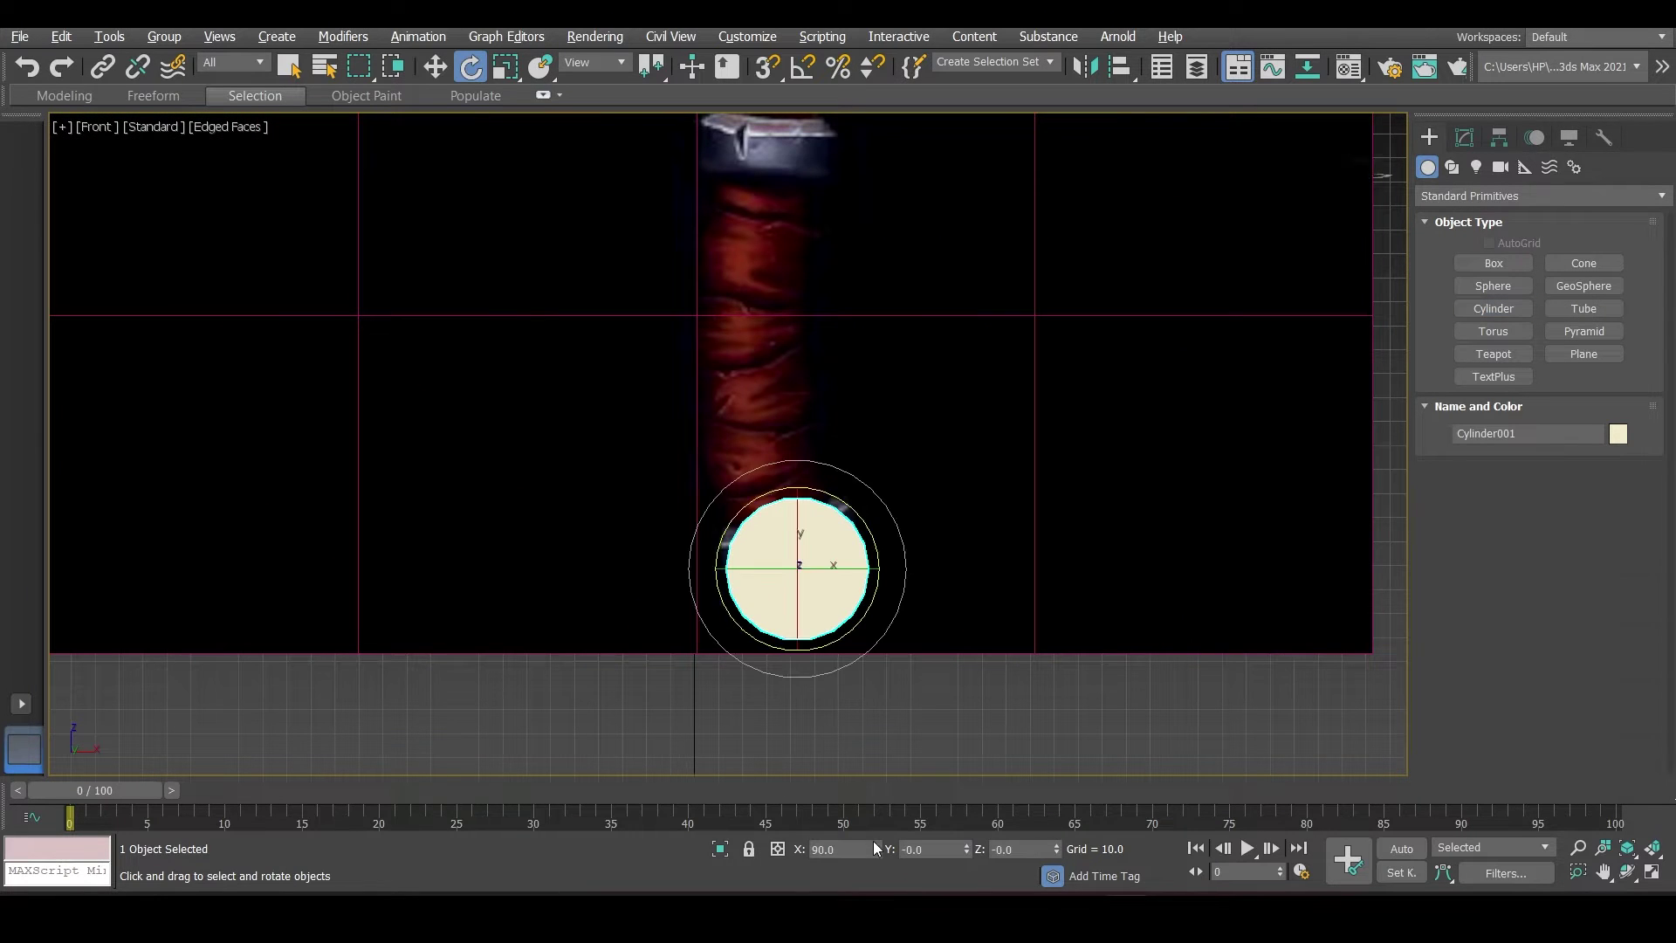
left_click_drag(793, 617, 806, 463)
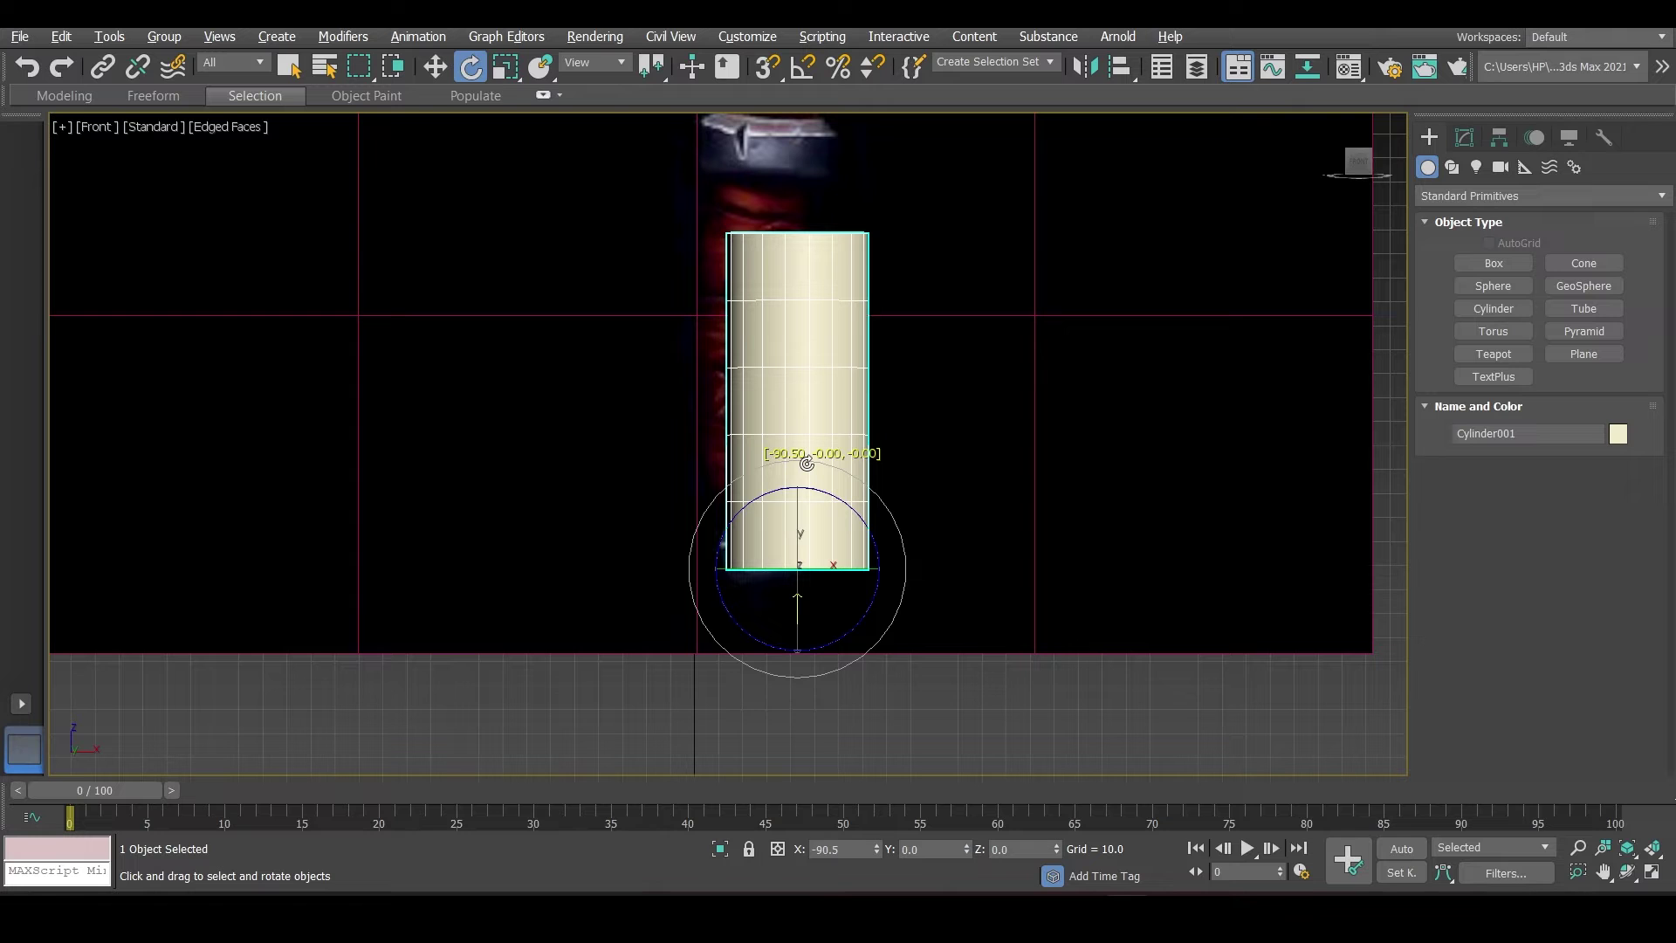
left_click_drag(806, 464, 807, 463)
right_click(878, 847)
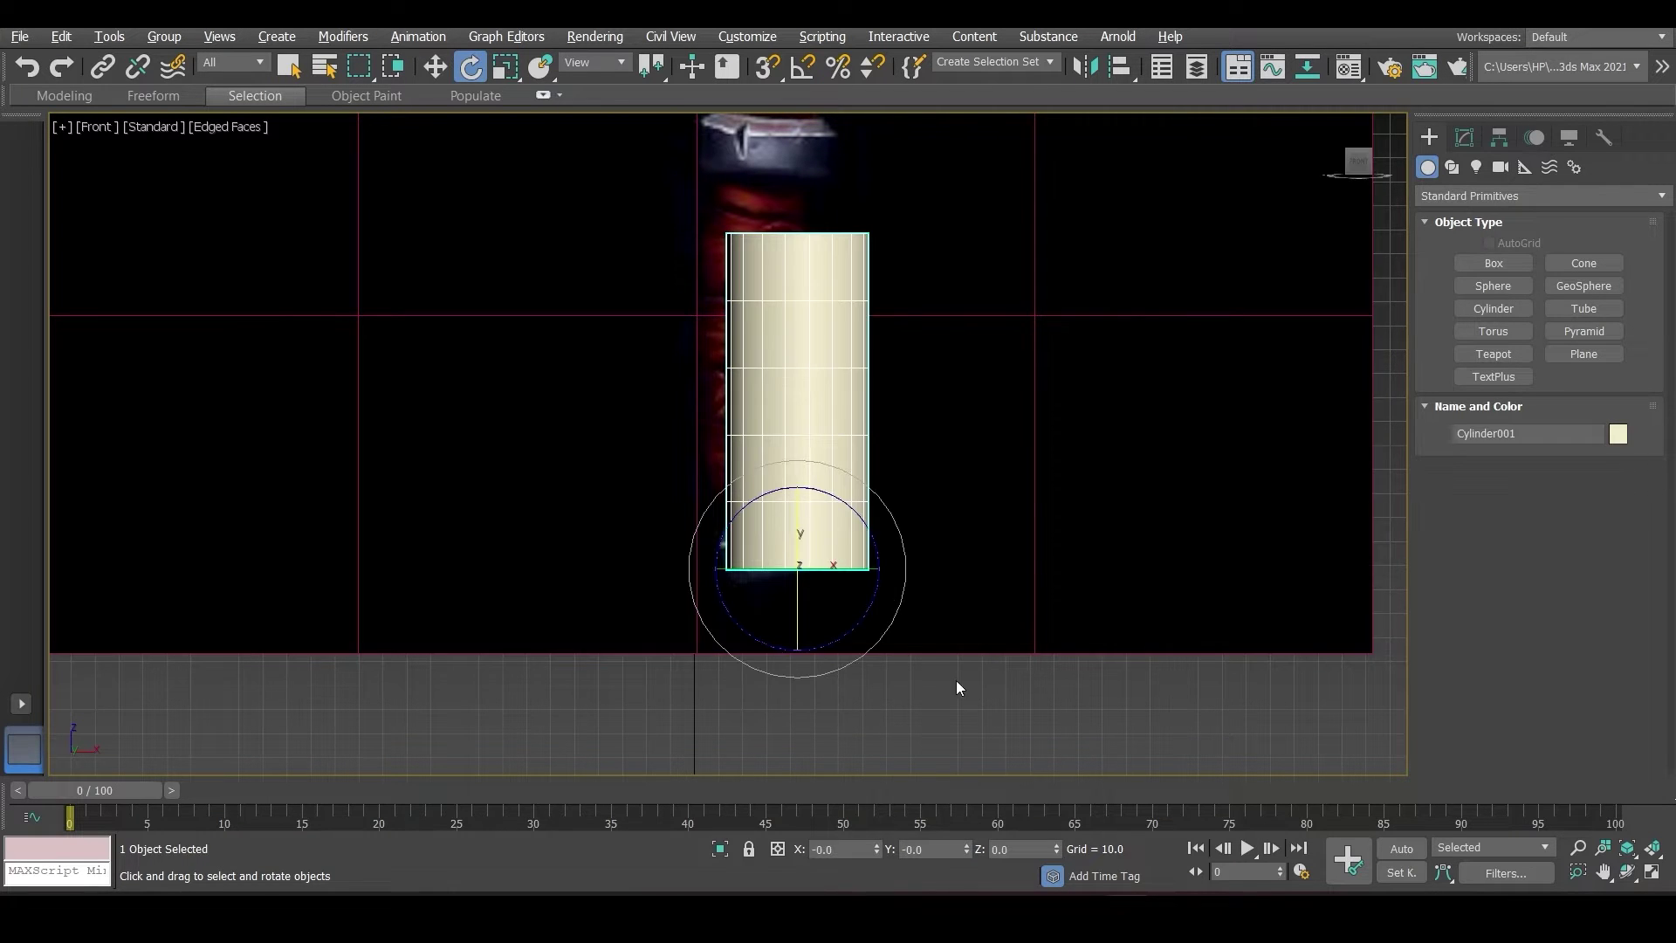
scroll(956, 679, "down", 3)
scroll(1059, 756, "down", 1)
scroll(1047, 759, "down", 2)
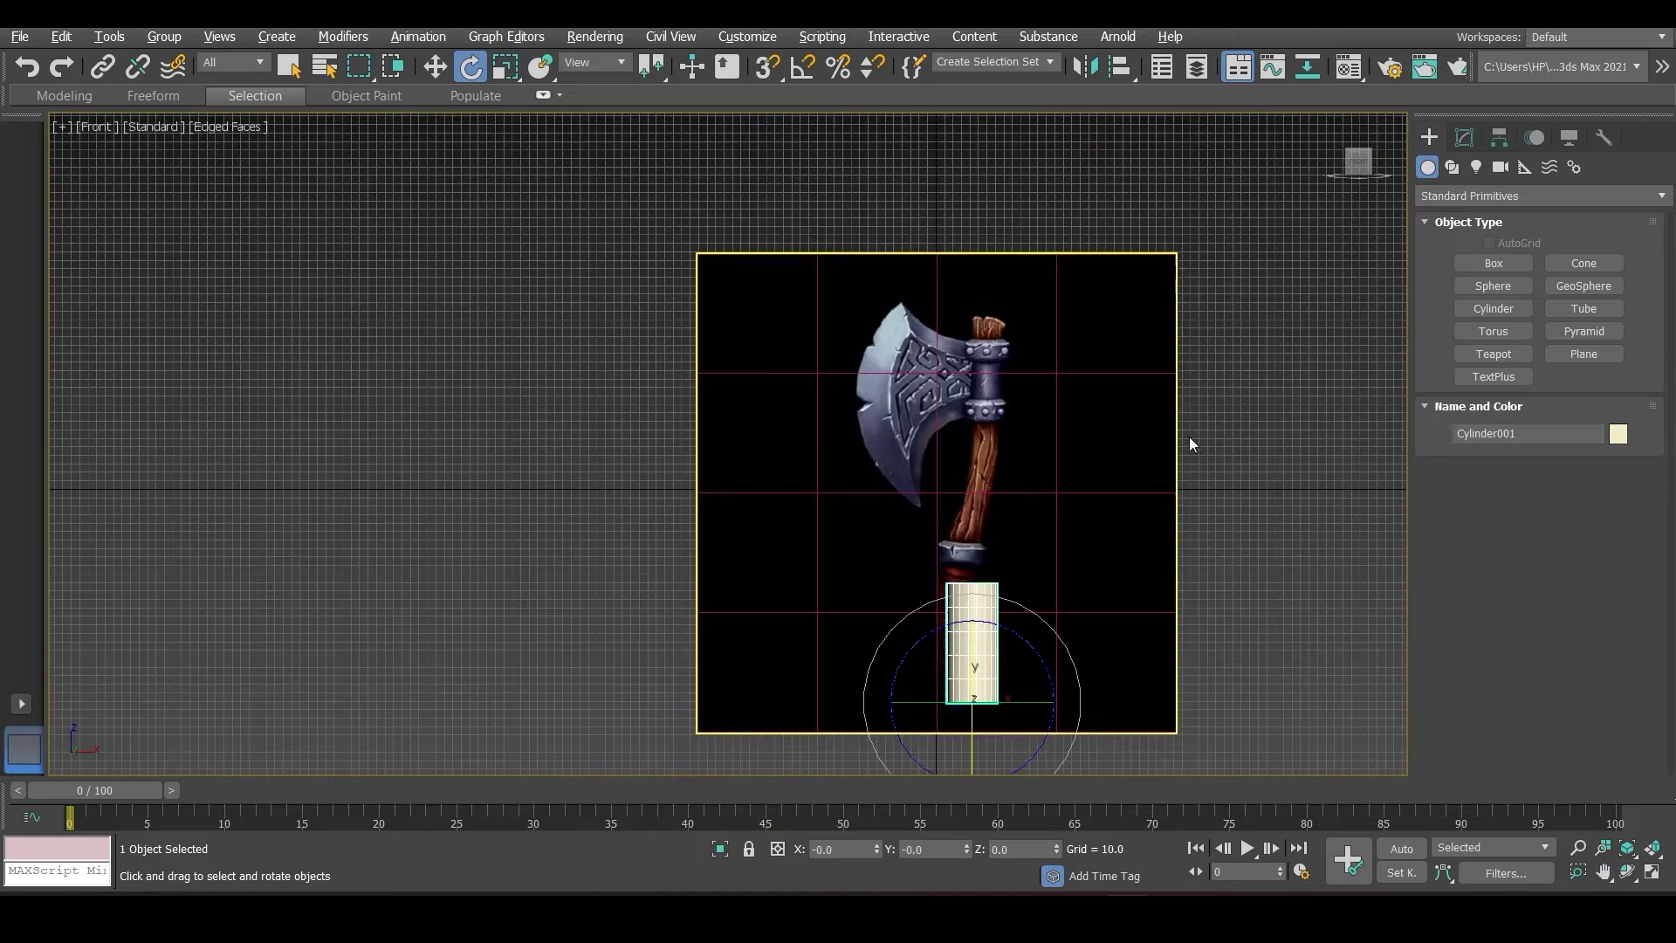
- Raise the cylinder's height to 457.042 in the Modify panel so it runs up the handle
left_click(1464, 138)
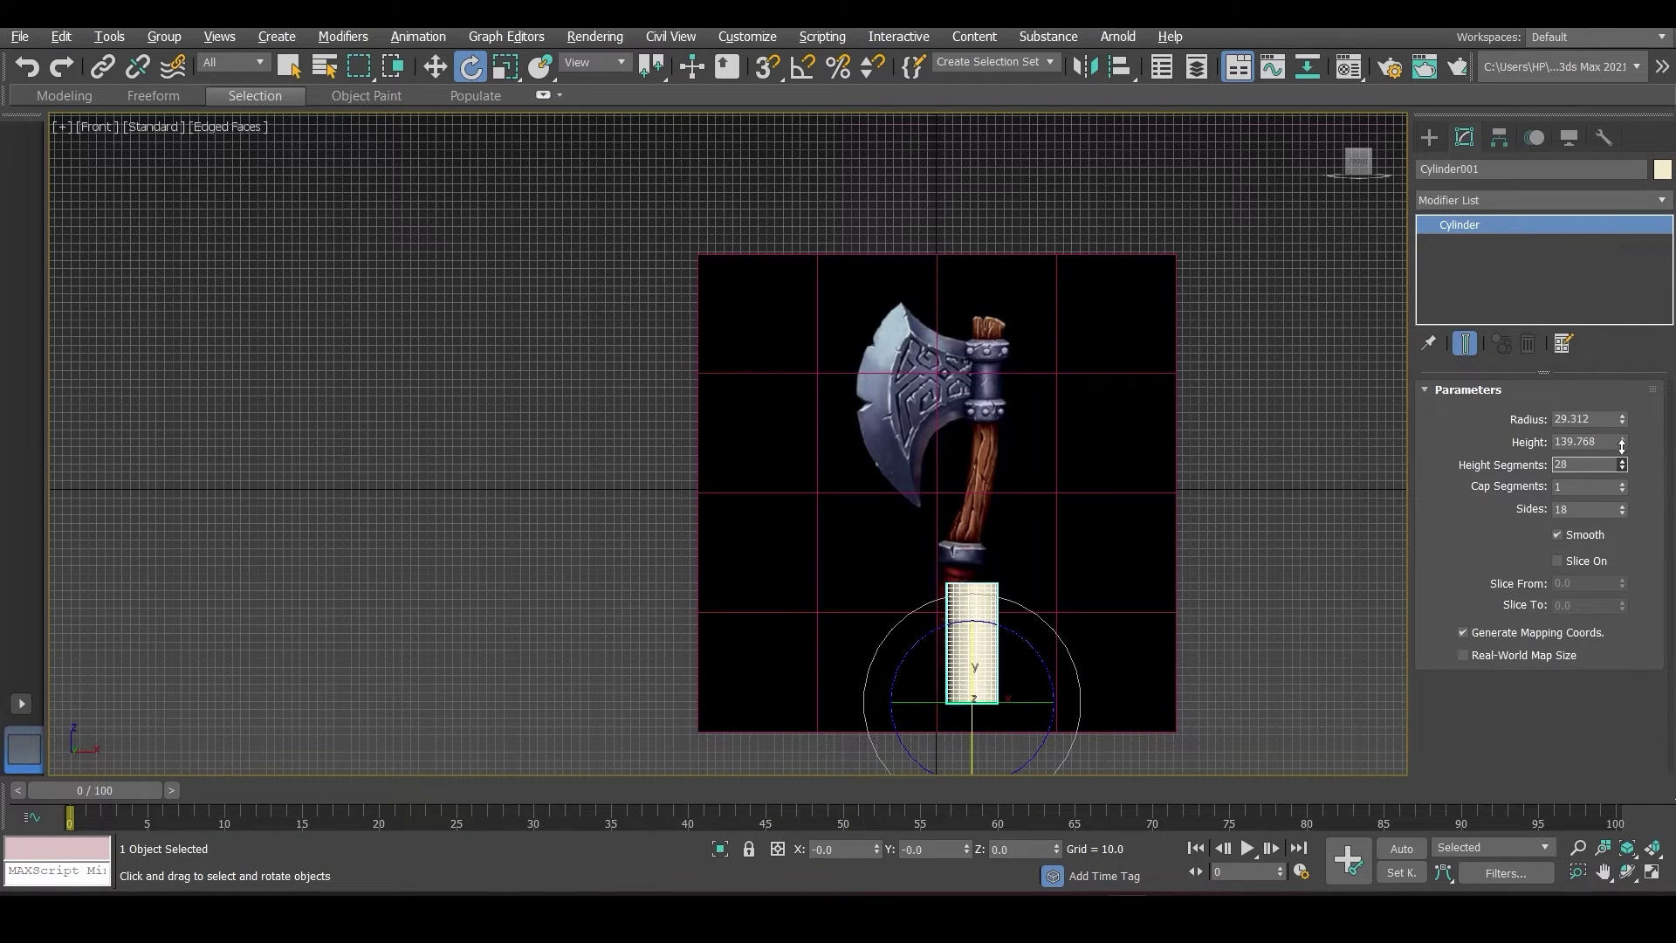
mouse_move(1626, 485)
left_mouse_down()
mouse_move(1665, 258)
mouse_move(1667, 282)
left_mouse_up()
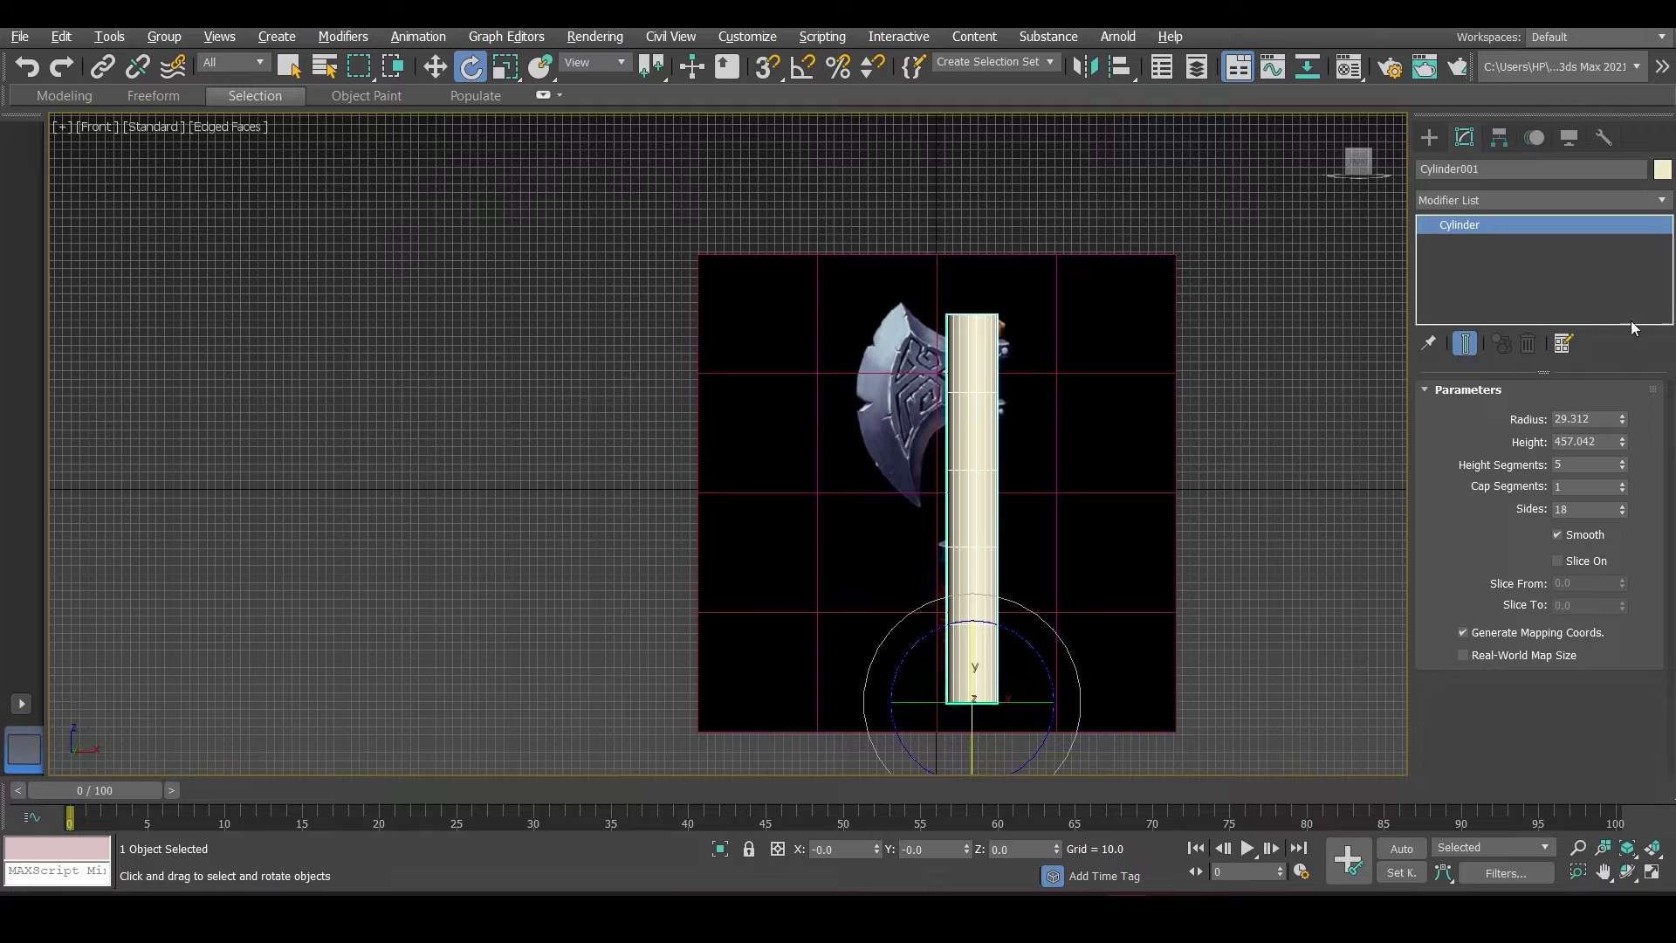
scroll(966, 724, "up", 2)
scroll(966, 725, "up", 5)
scroll(987, 720, "up", 2)
scroll(991, 704, "down", 8)
scroll(988, 509, "down", 2)
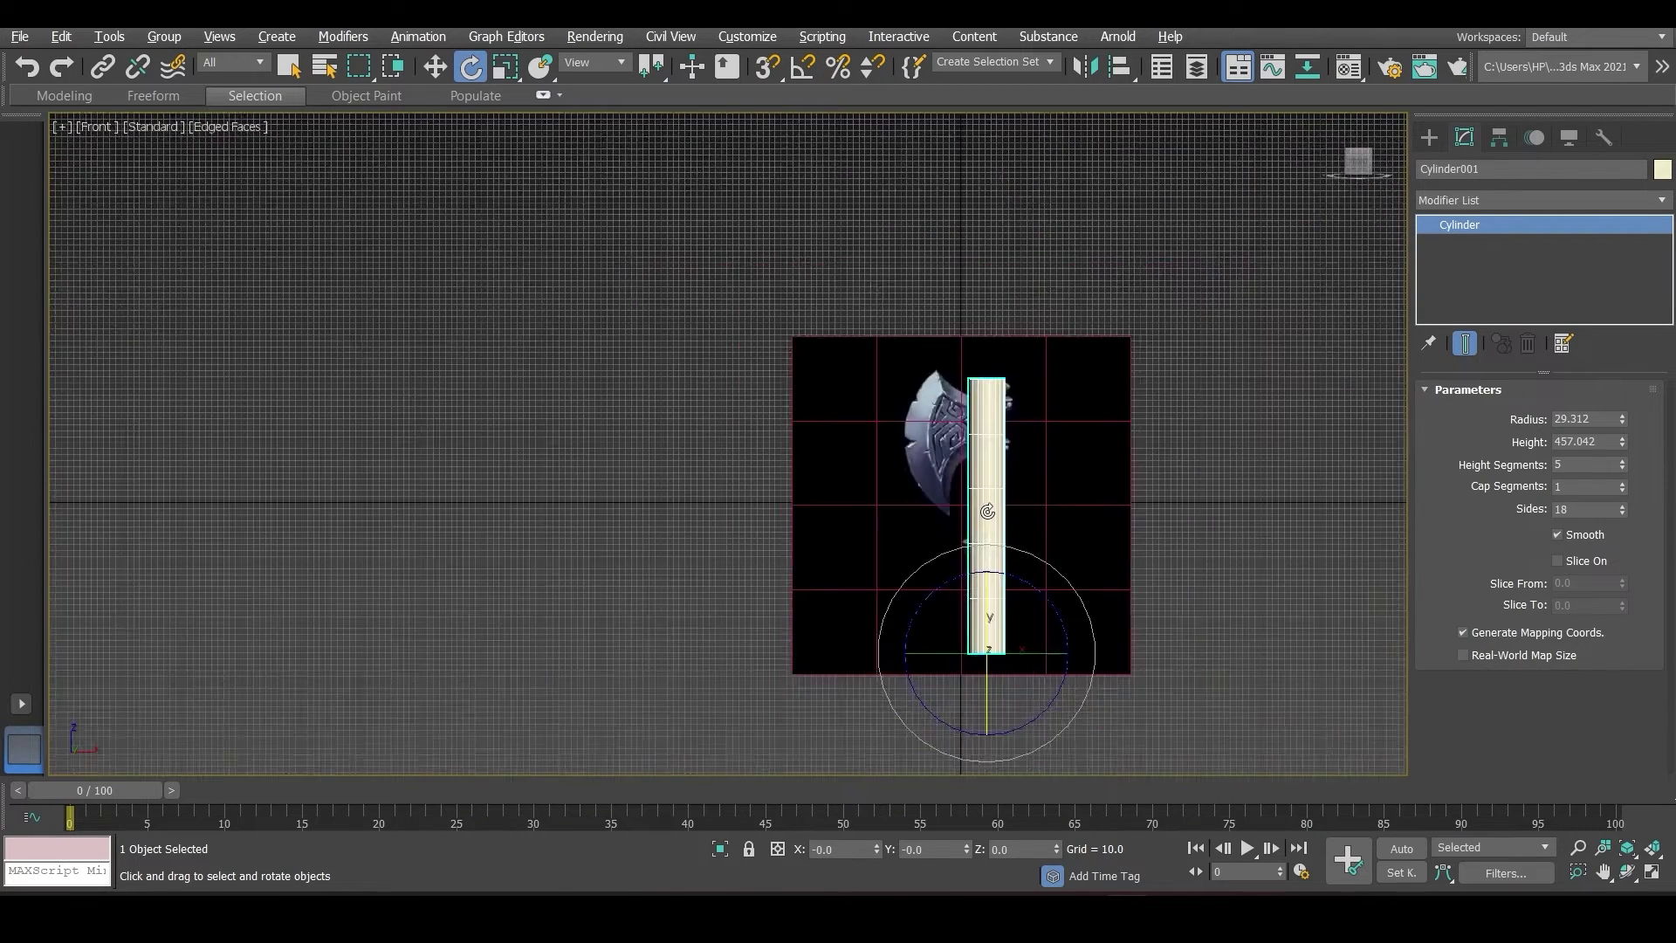
scroll(988, 509, "up", 4)
right_click(1622, 464)
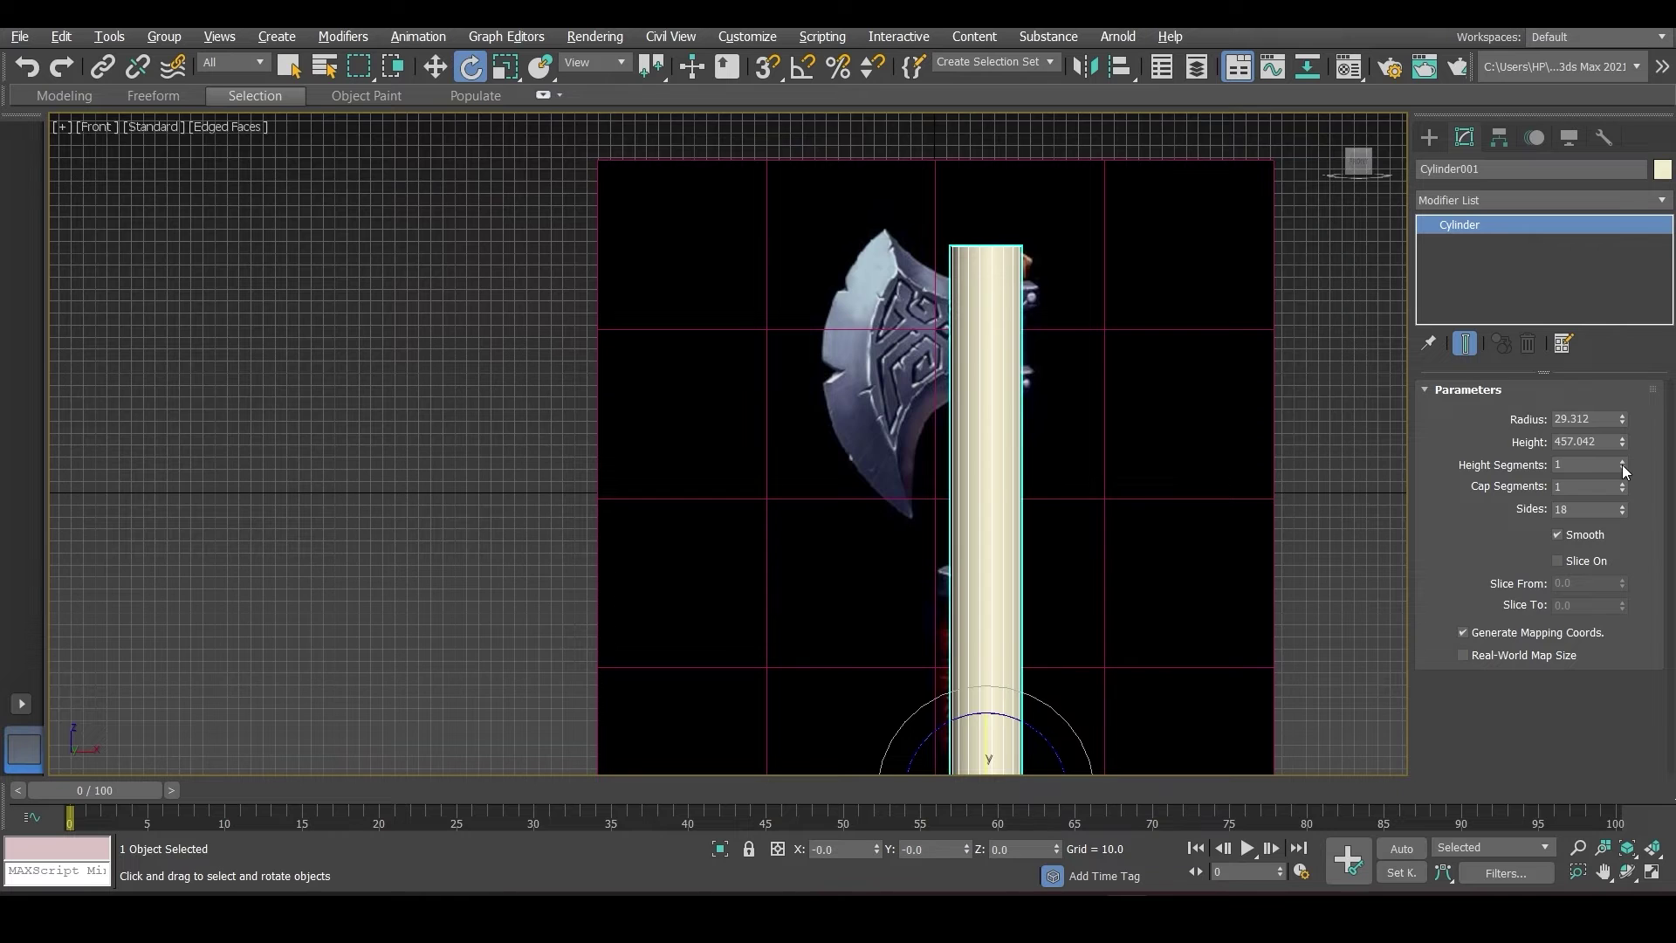
middle_click_drag(1305, 578, 1254, 556)
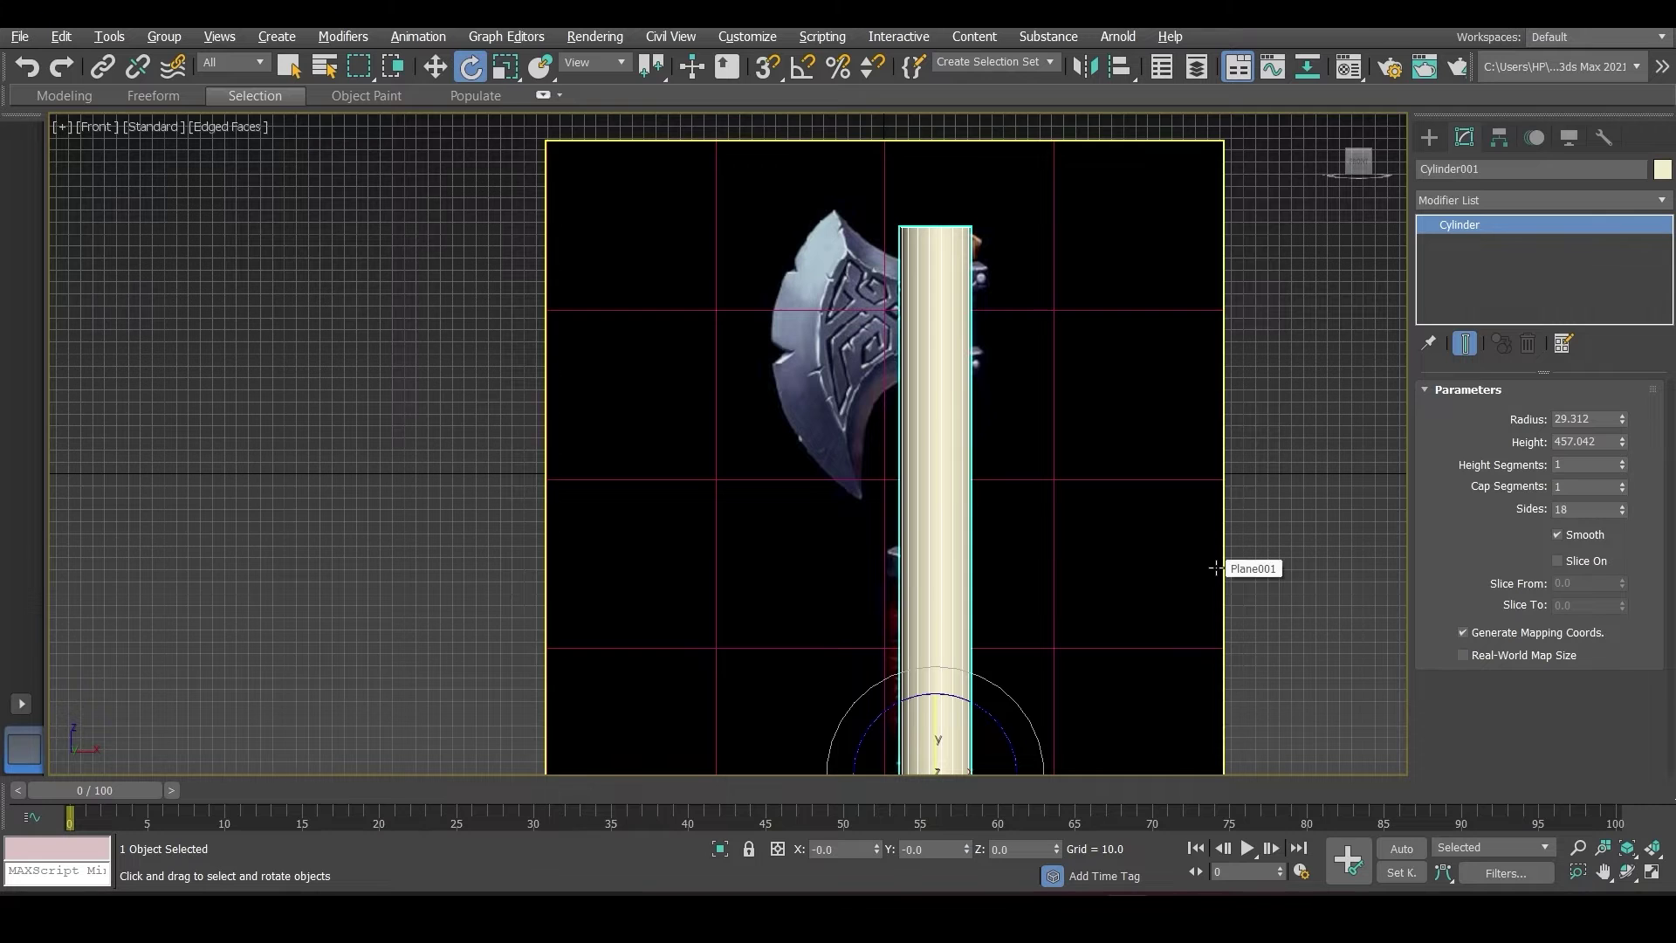
right_click(904, 610)
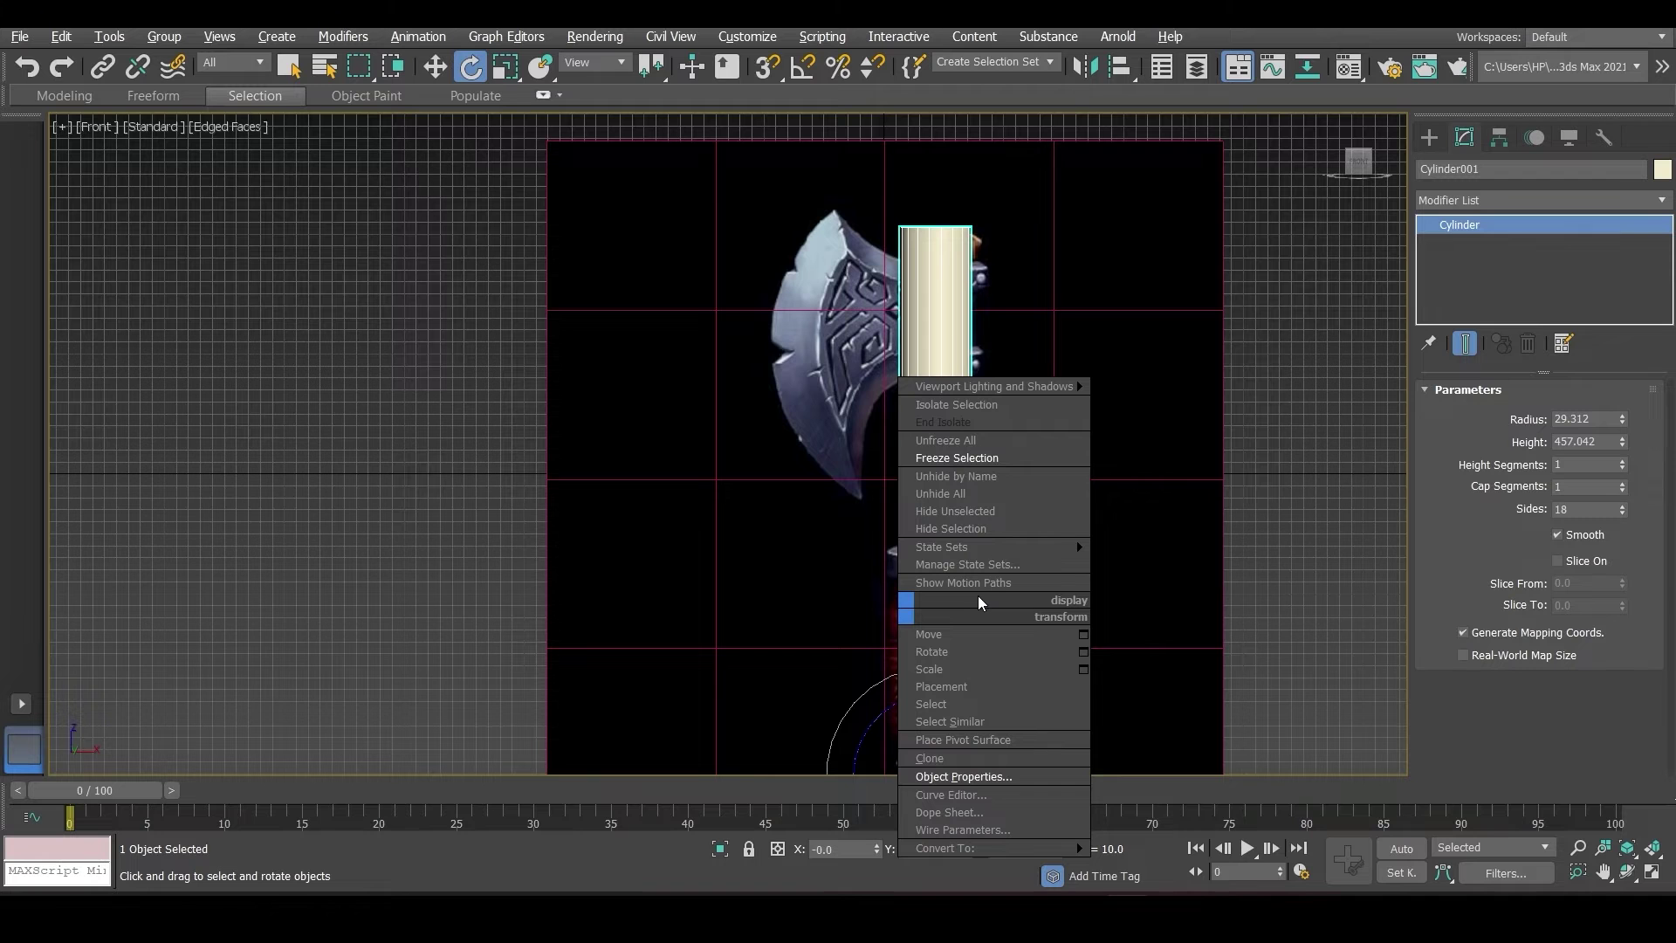
- Convert the cylinder to an Editable Poly
left_click(852, 384)
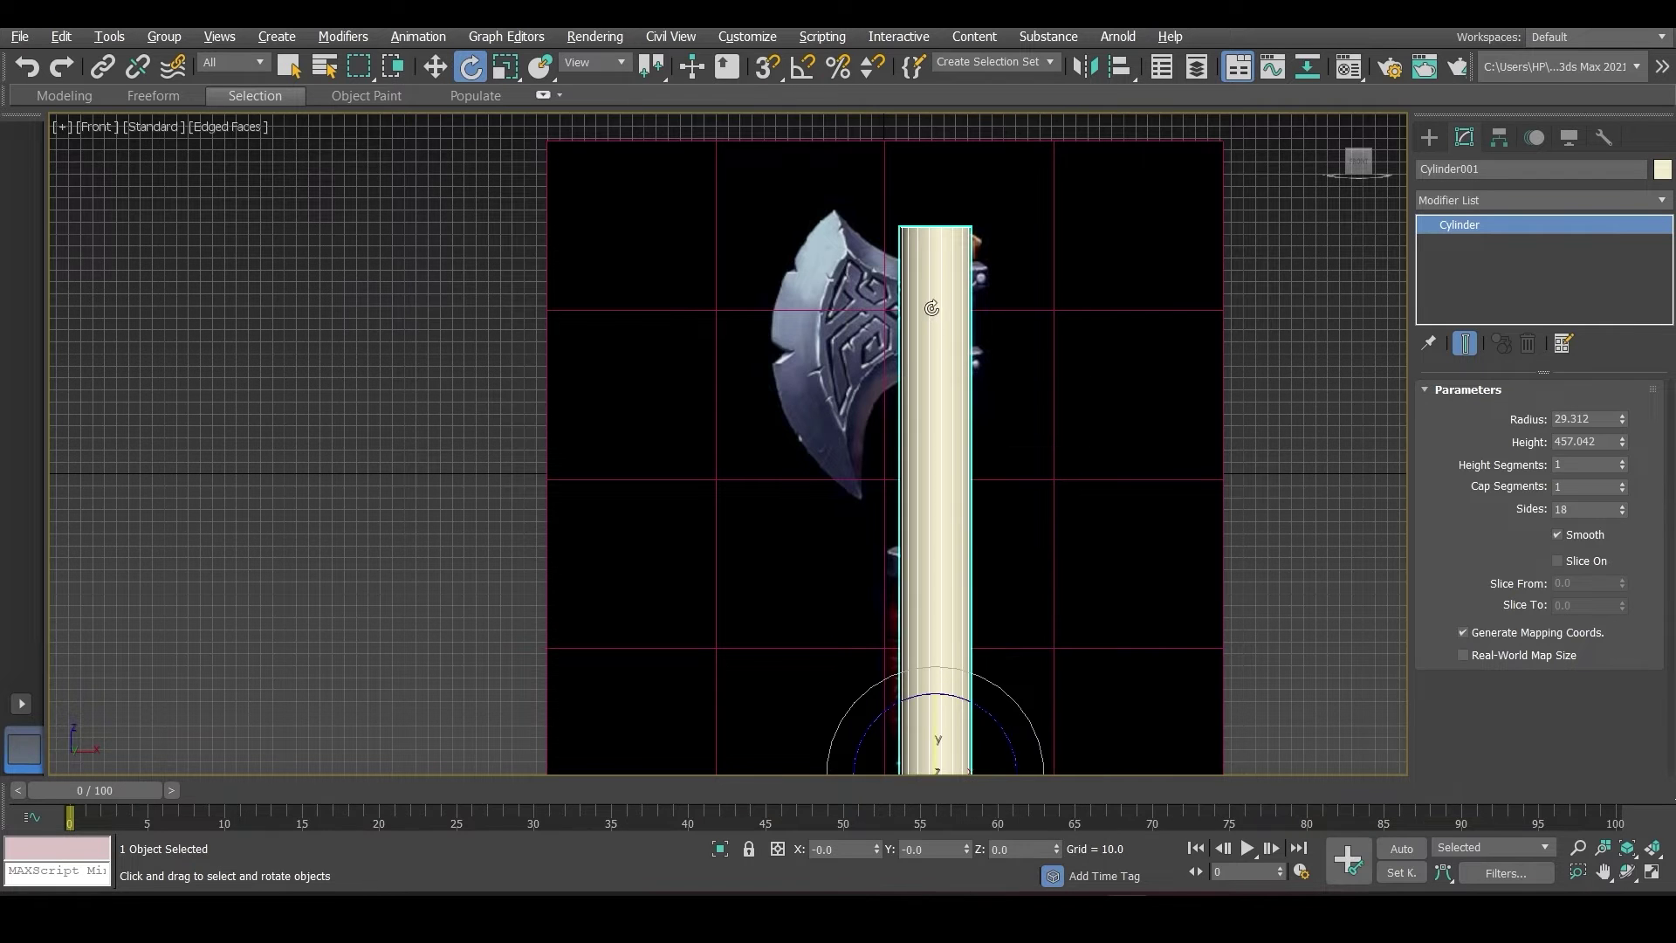
right_click(925, 642)
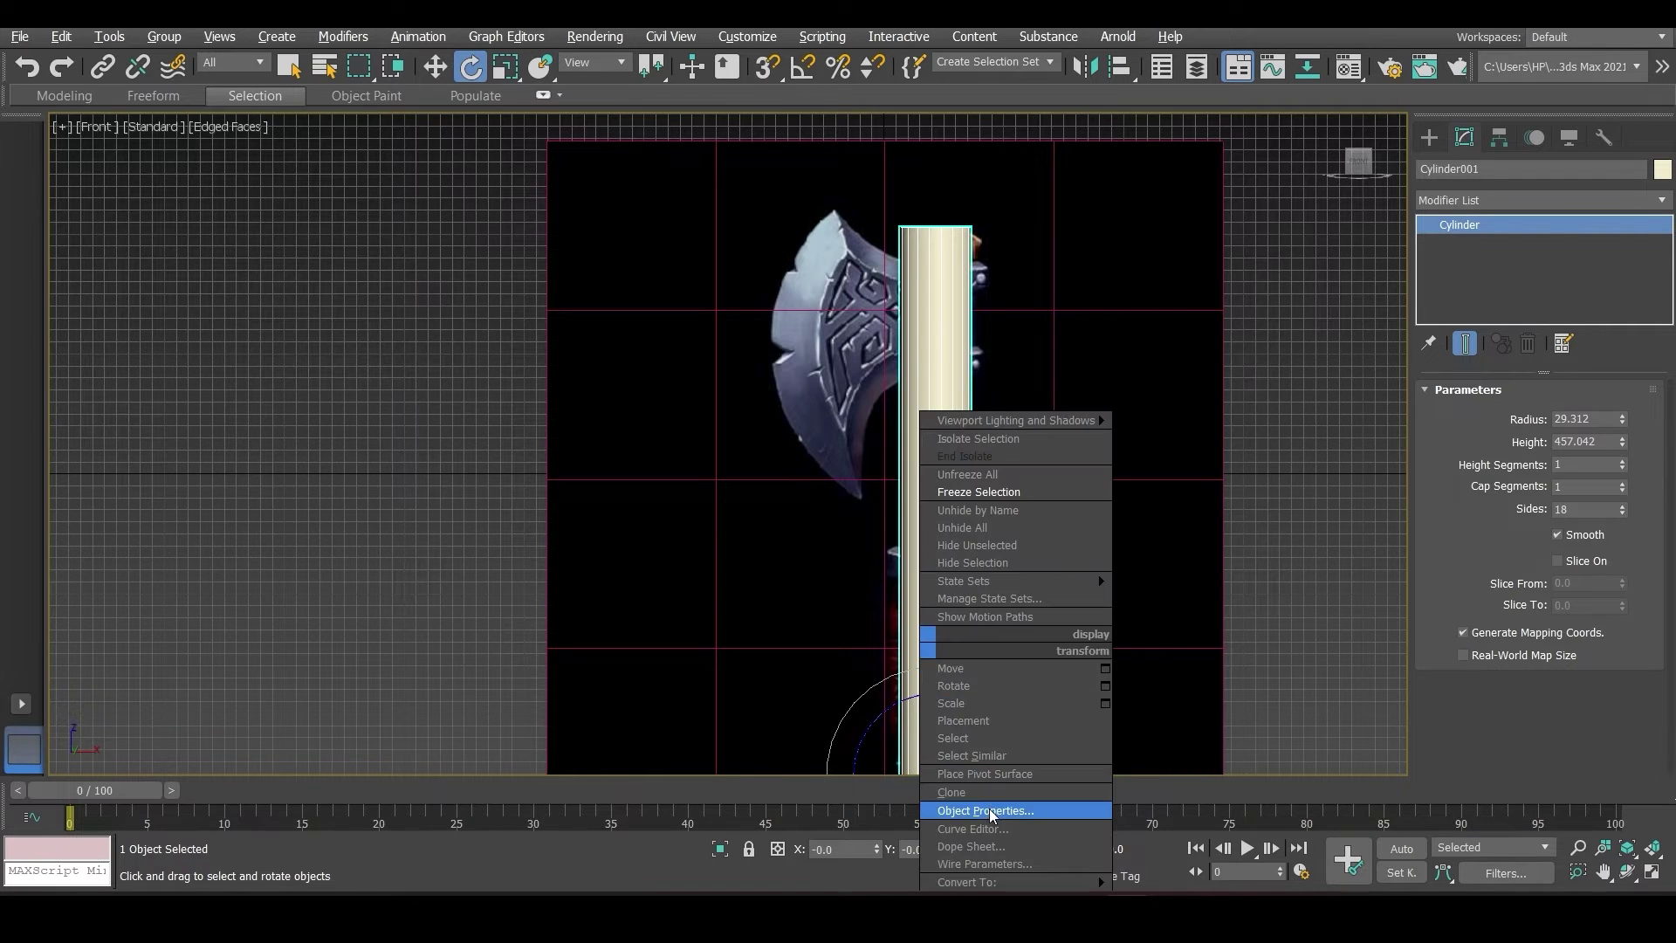
left_click(944, 347)
scroll(1311, 583, "down", 3)
scroll(1311, 583, "up", 2)
middle_click_drag(1311, 583, 1168, 495)
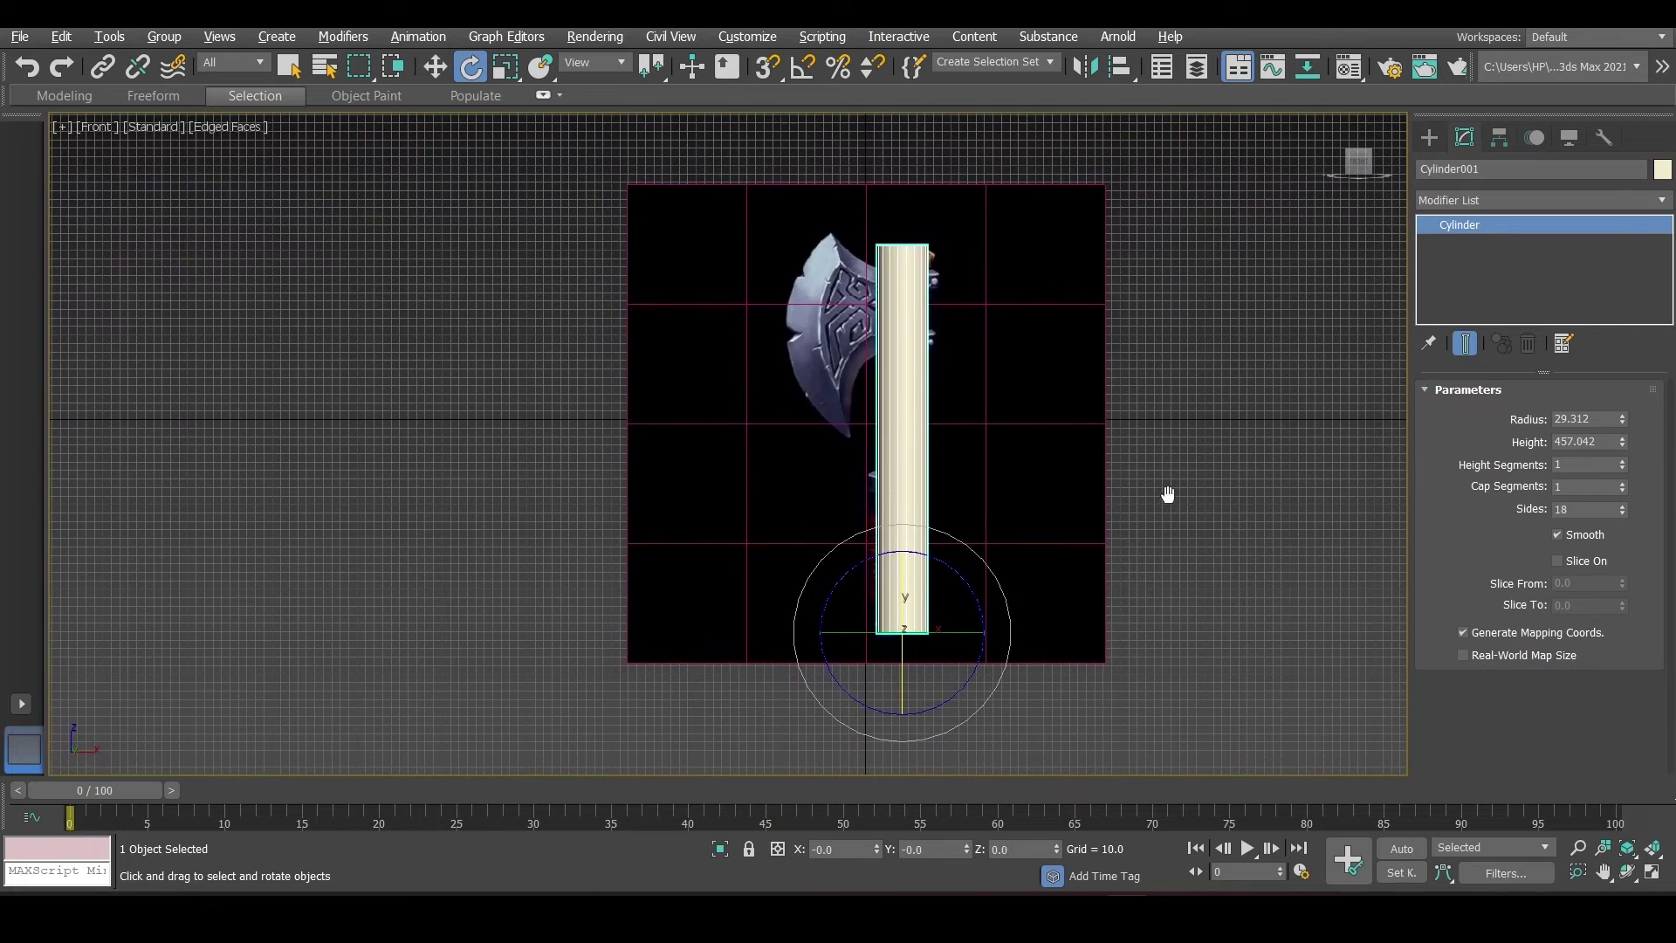
right_click(898, 523)
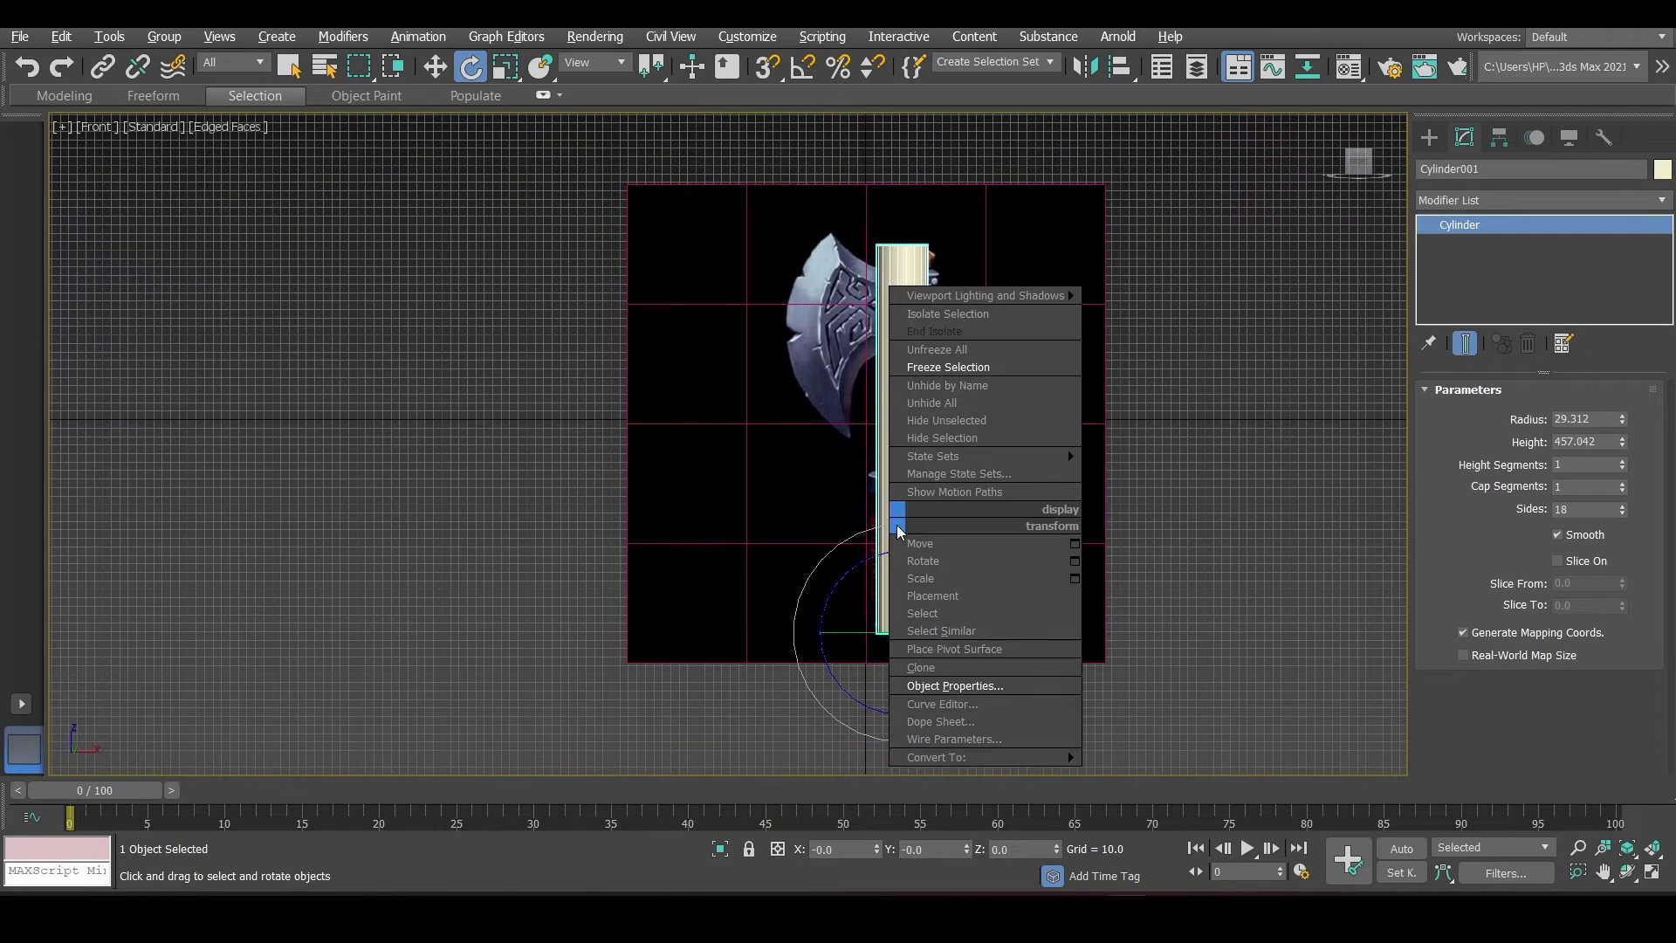
left_click(1152, 776)
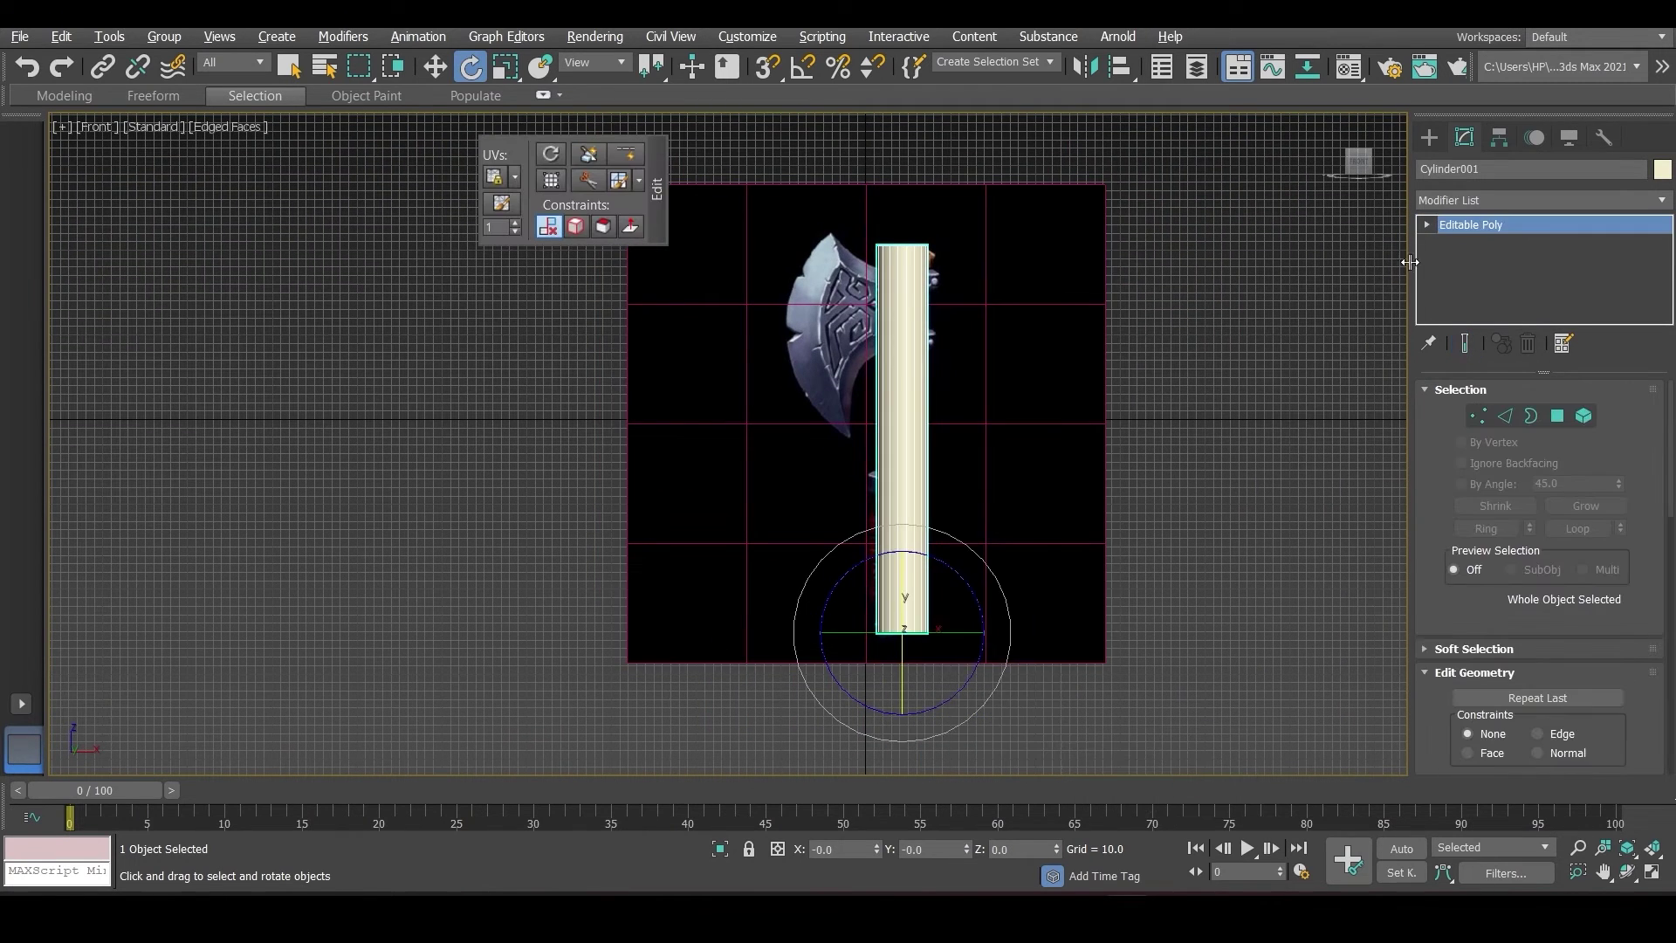
- Move the timeline to frame 50, pick the Rotate tool, and turn on Auto Key
scroll(1189, 567, "up", 4)
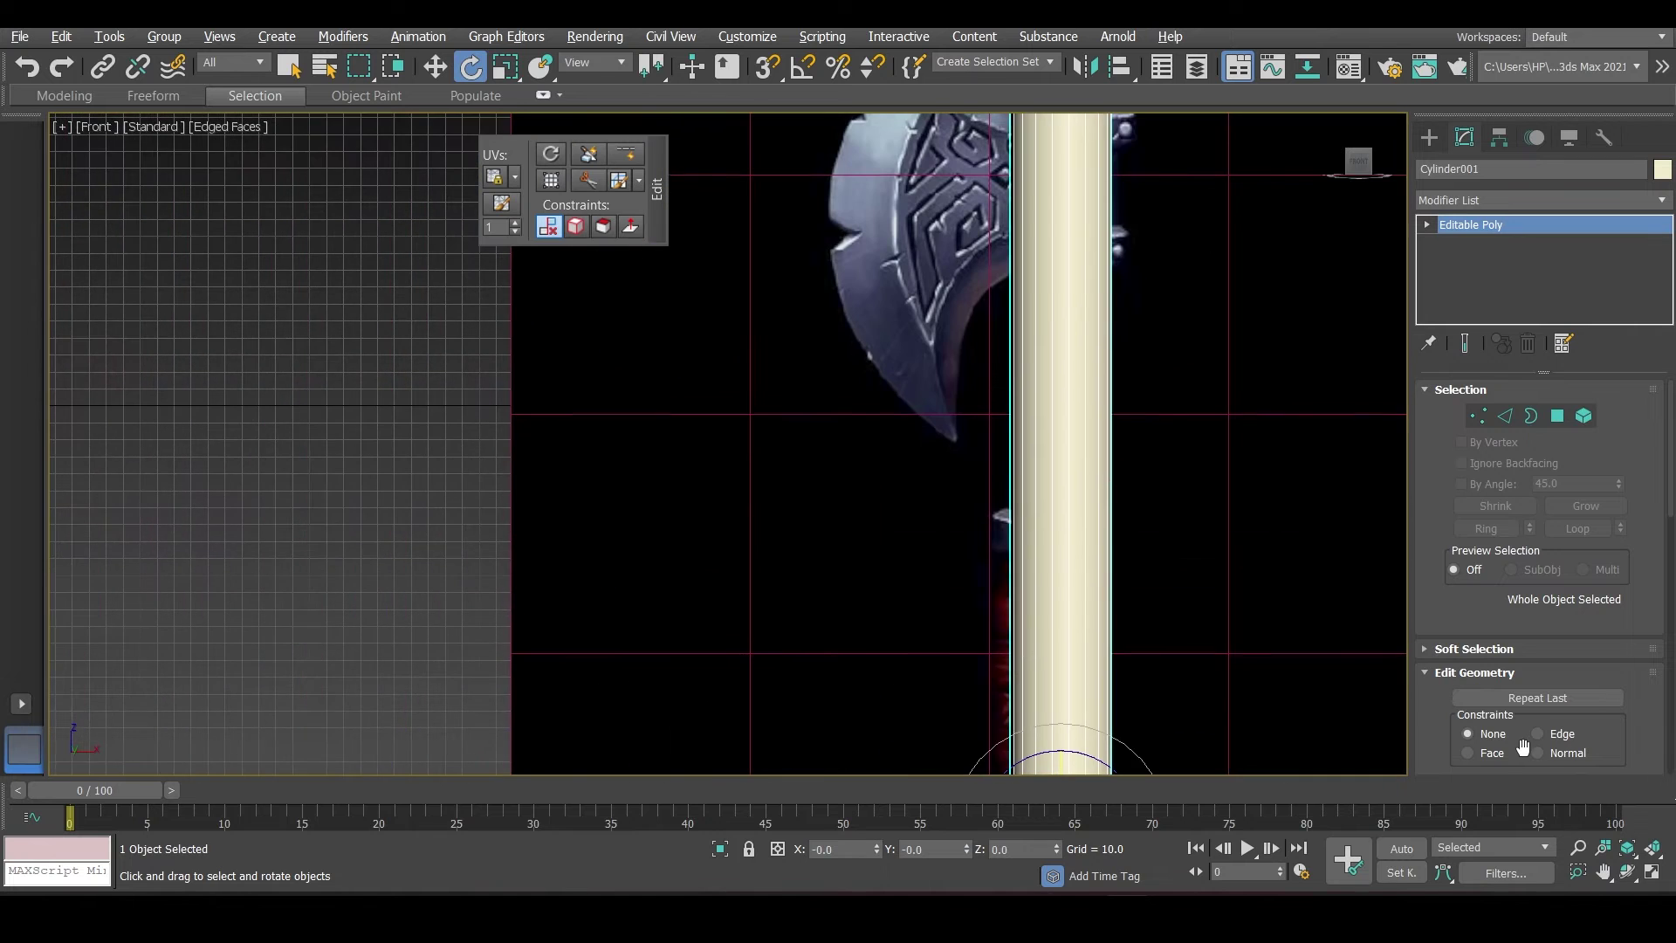
middle_click_drag(1077, 615, 726, 304)
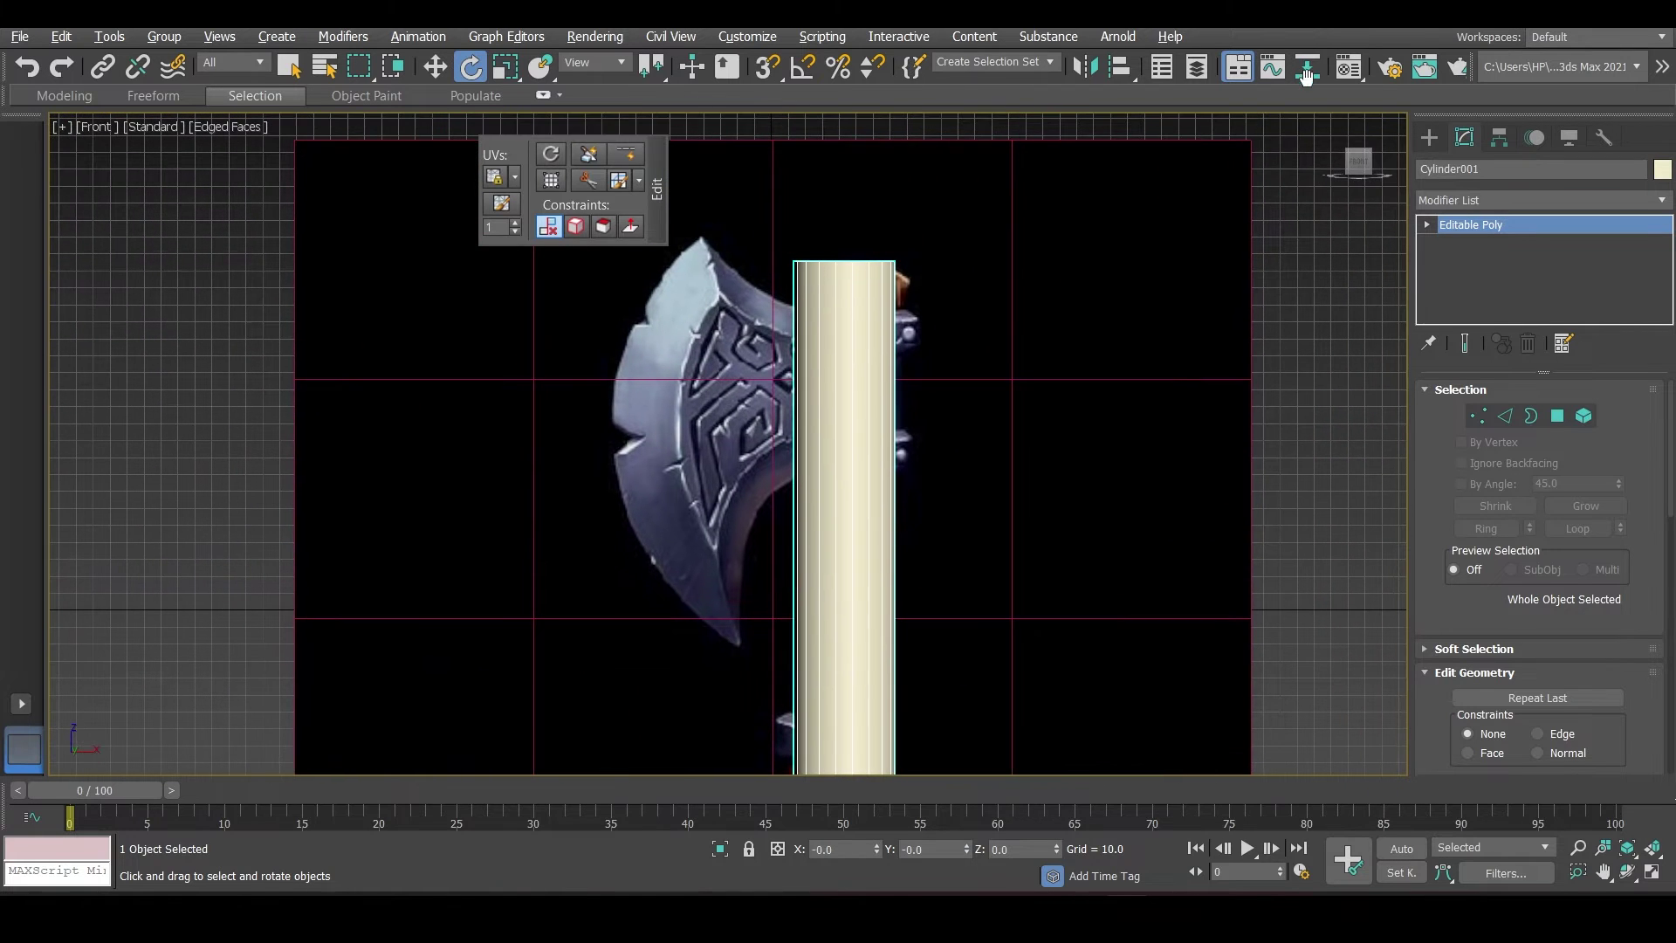
left_click_drag(129, 795, 883, 871)
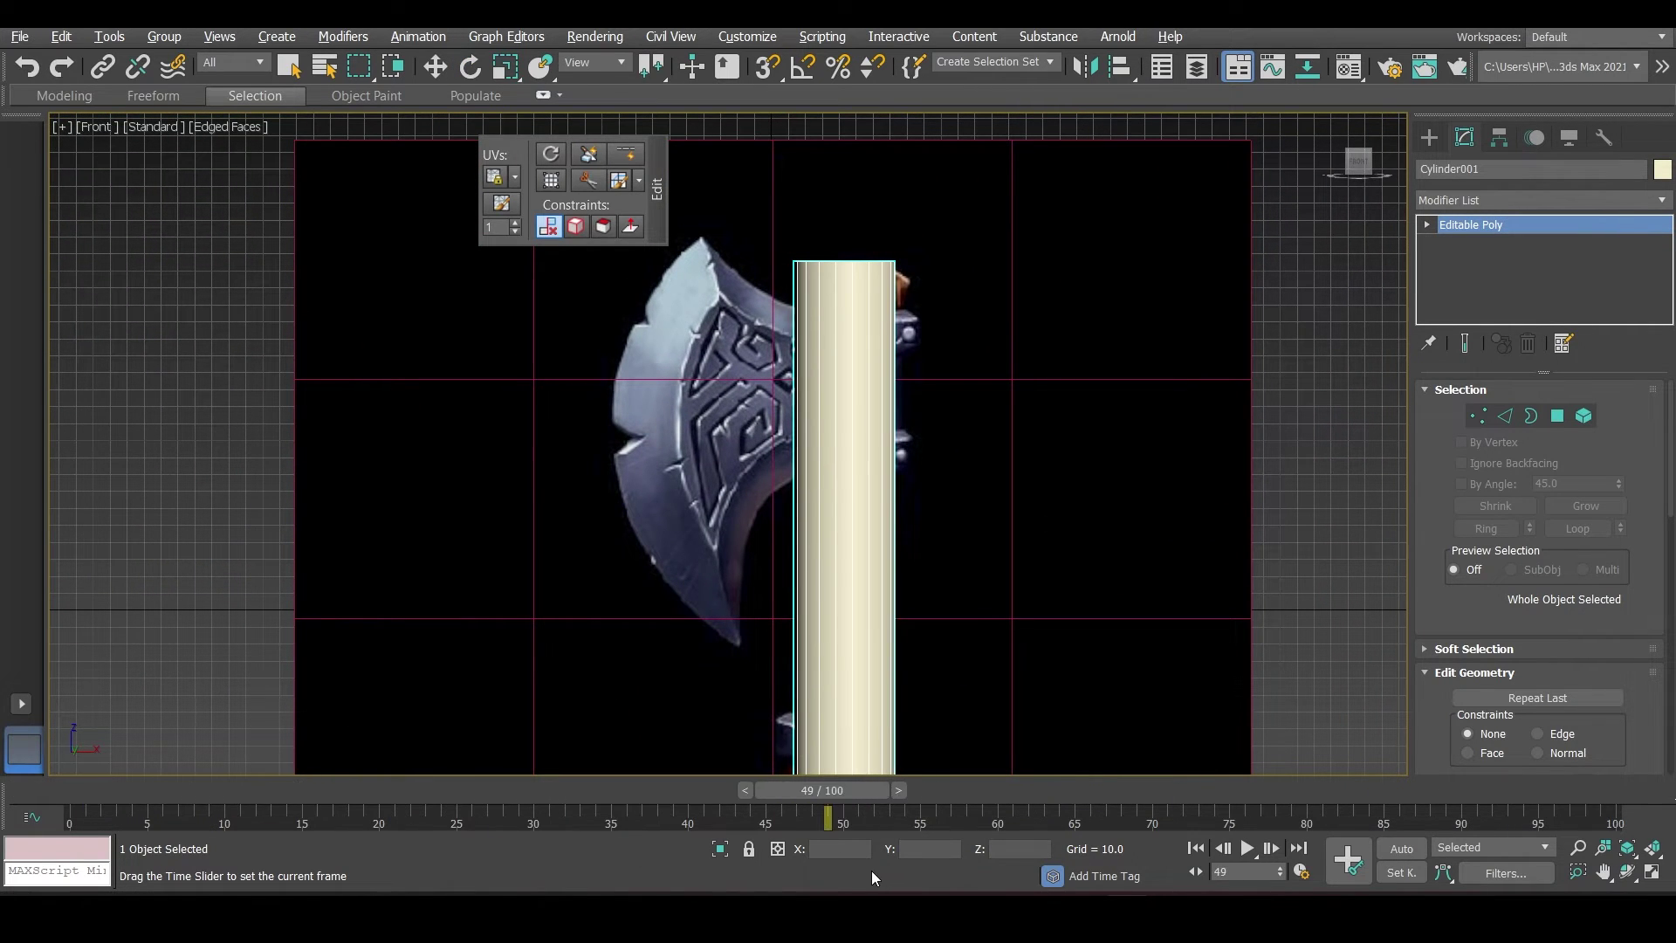
key("e")
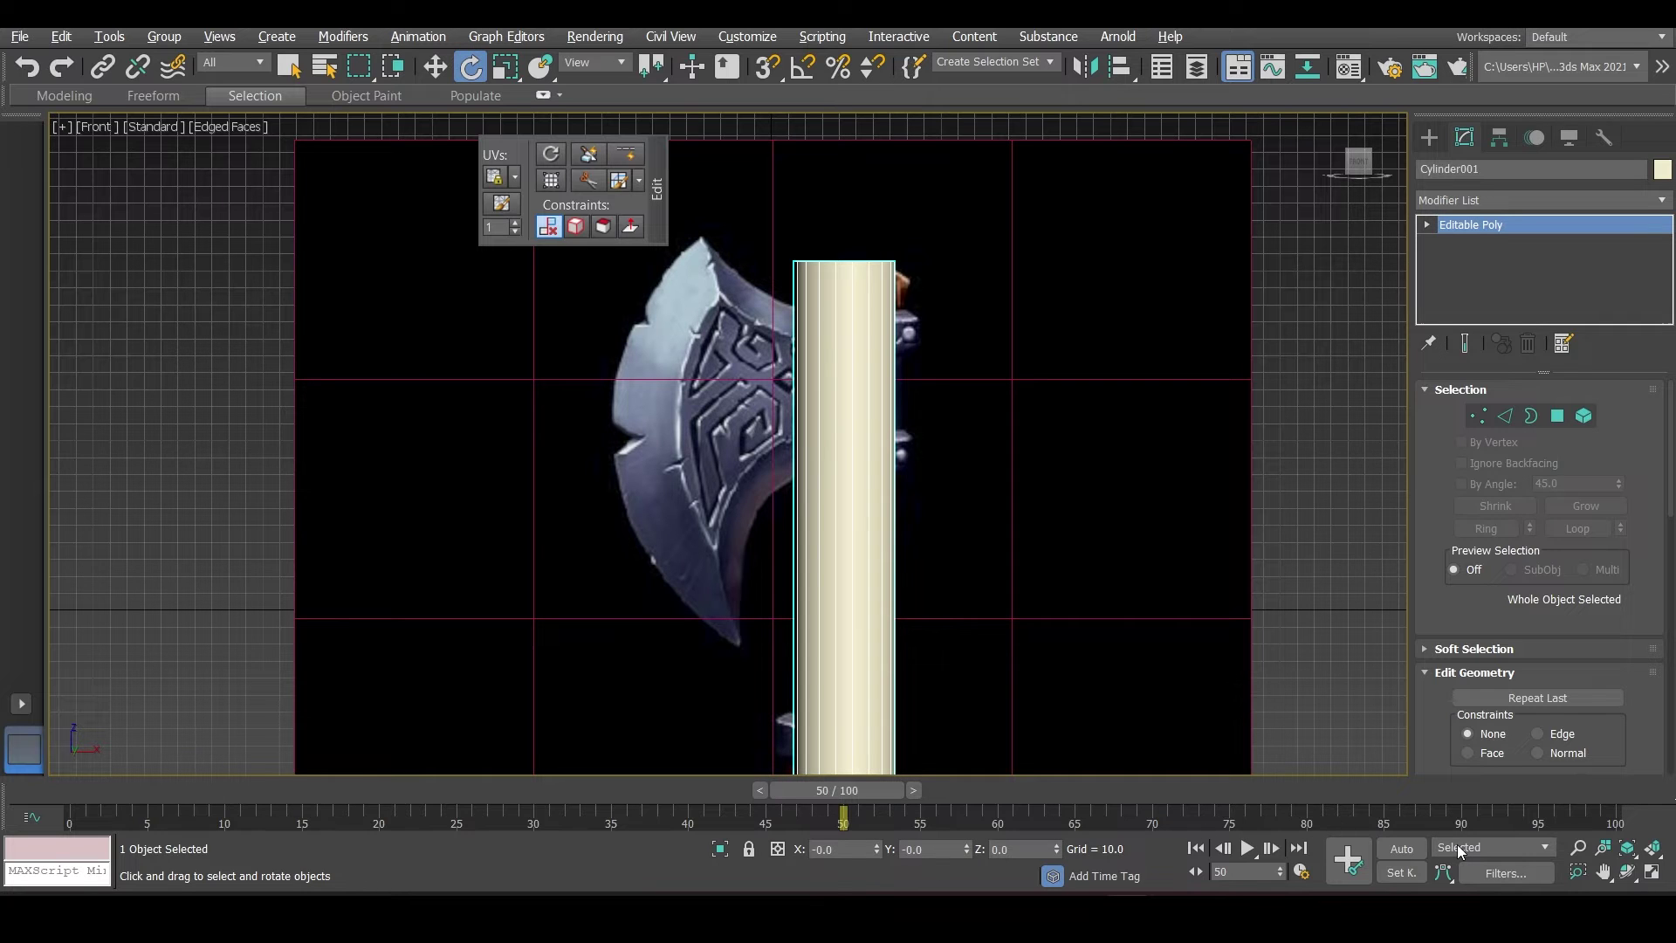
left_click(1401, 849)
- Make the cylinder see-through in Object Properties, turn Auto Key off, and move the time slider
right_click(1145, 659)
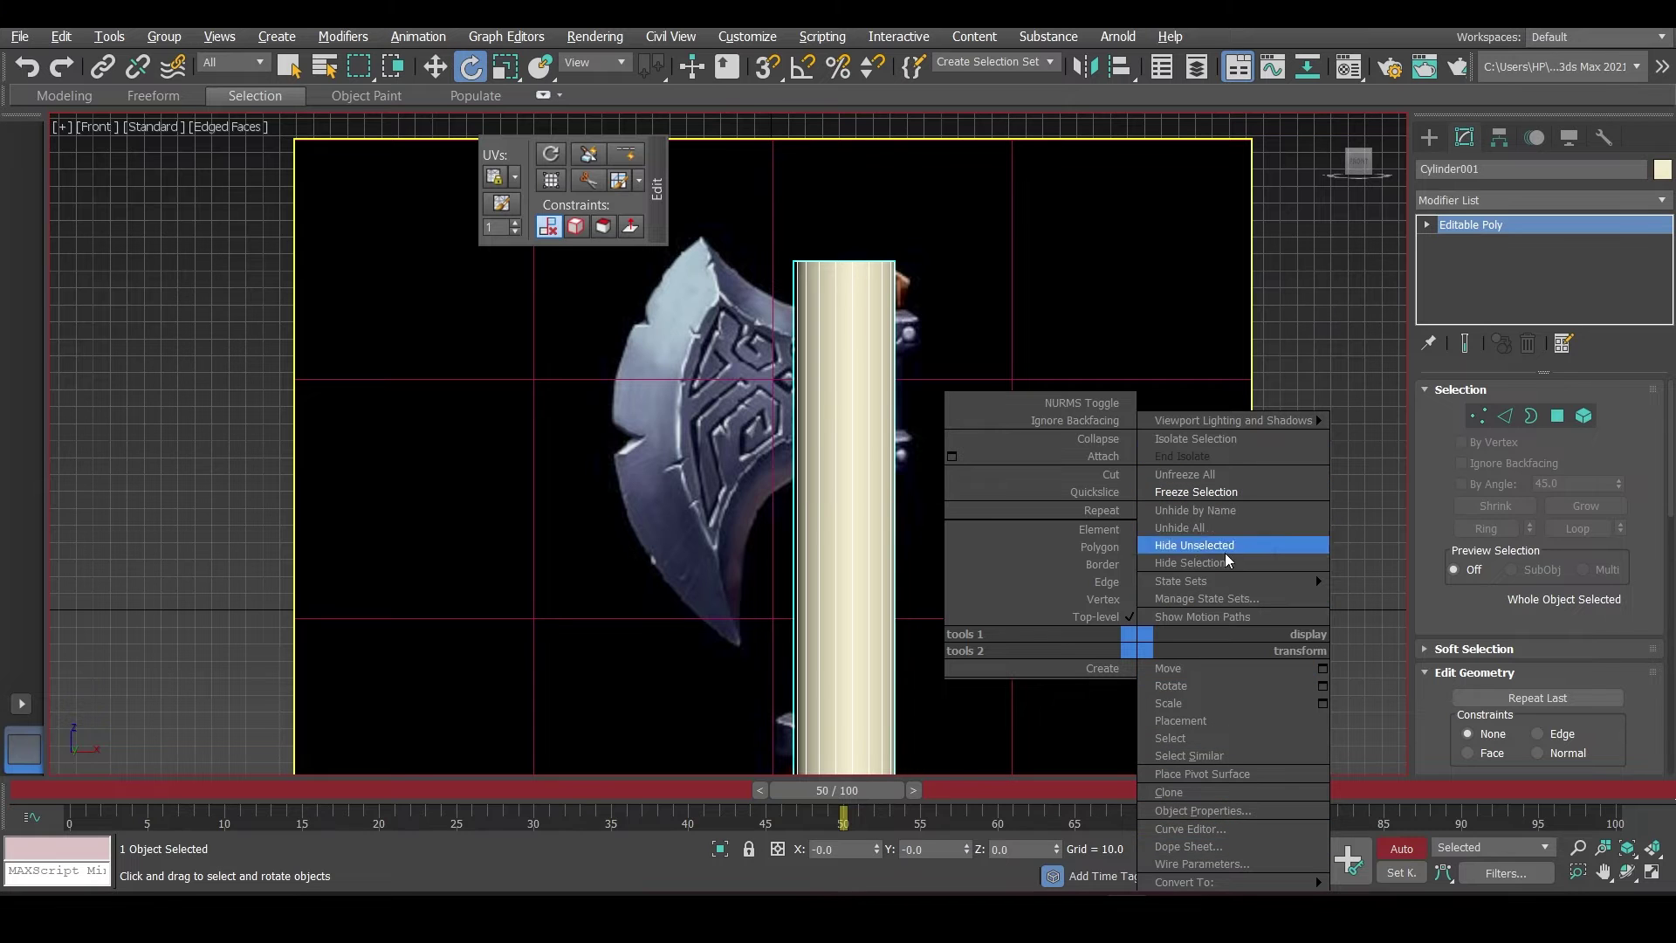
left_click(1220, 808)
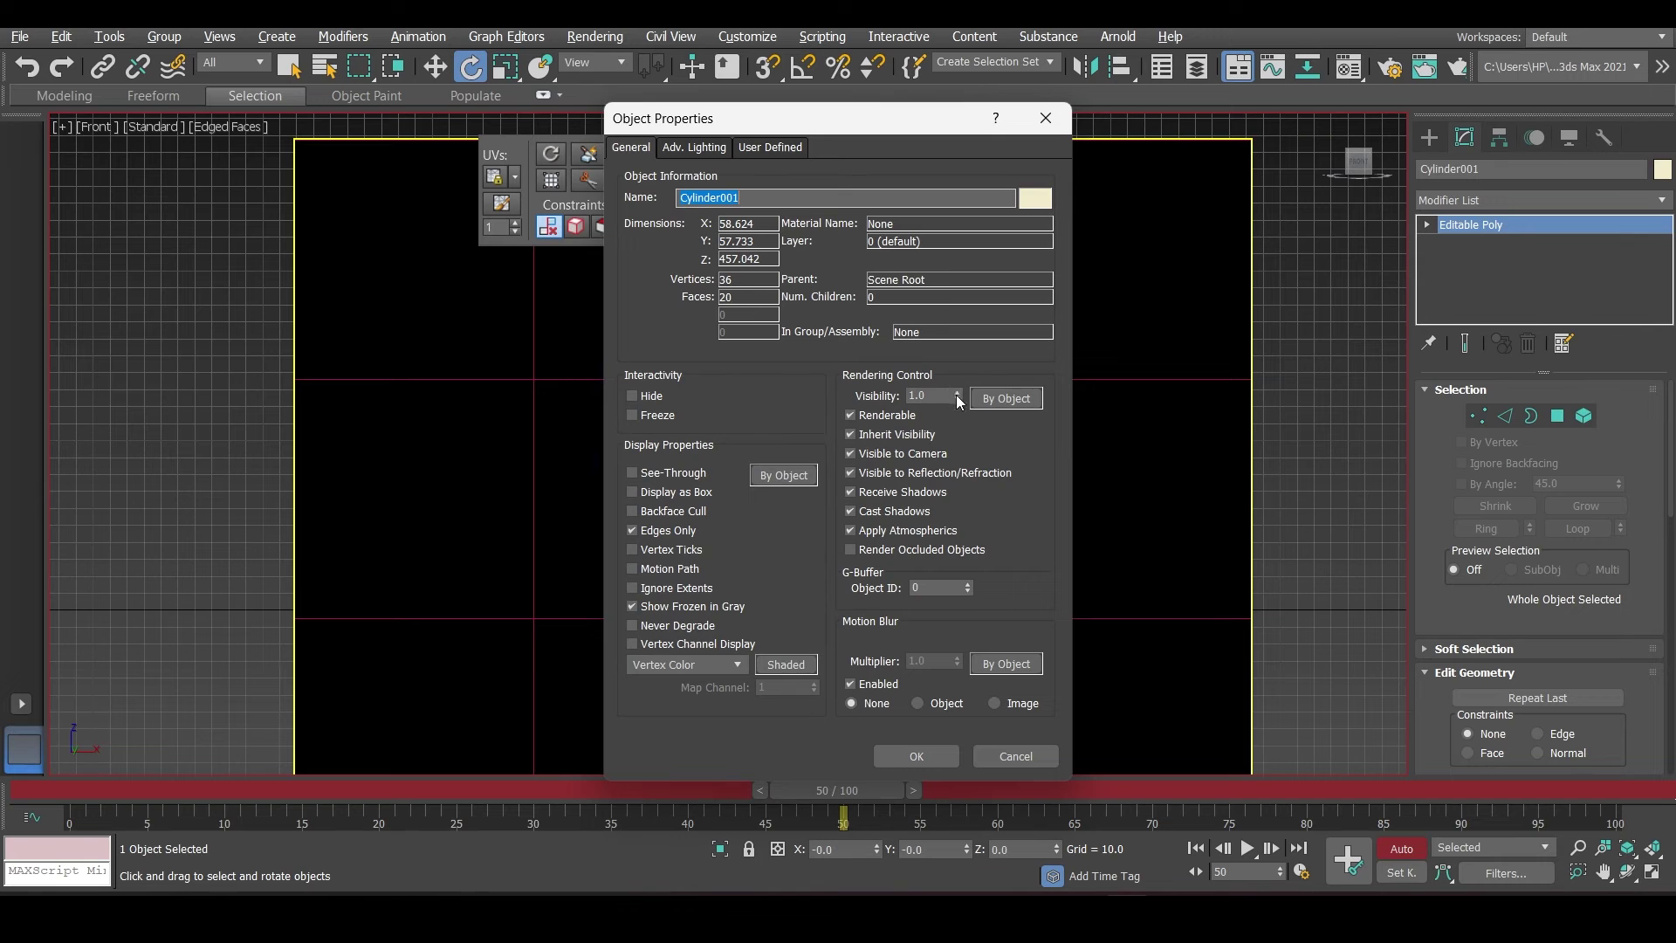
left_click(916, 756)
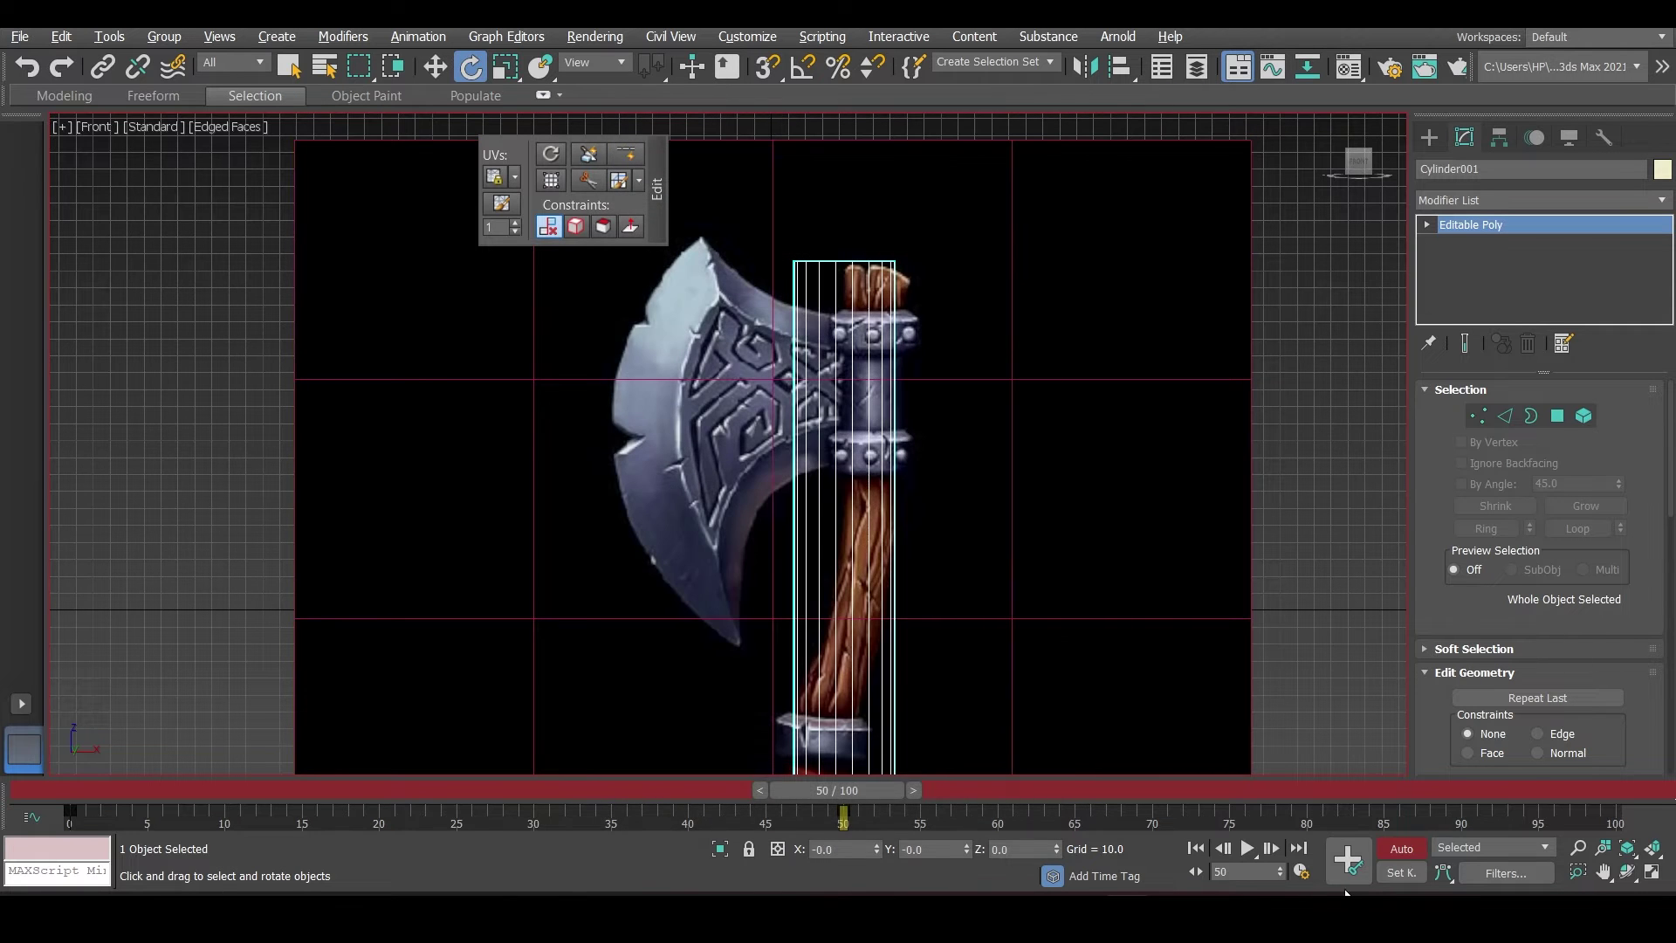
left_click(1407, 849)
mouse_move(835, 793)
left_mouse_down()
mouse_move(519, 784)
mouse_move(946, 831)
mouse_move(868, 821)
mouse_move(924, 830)
left_mouse_up()
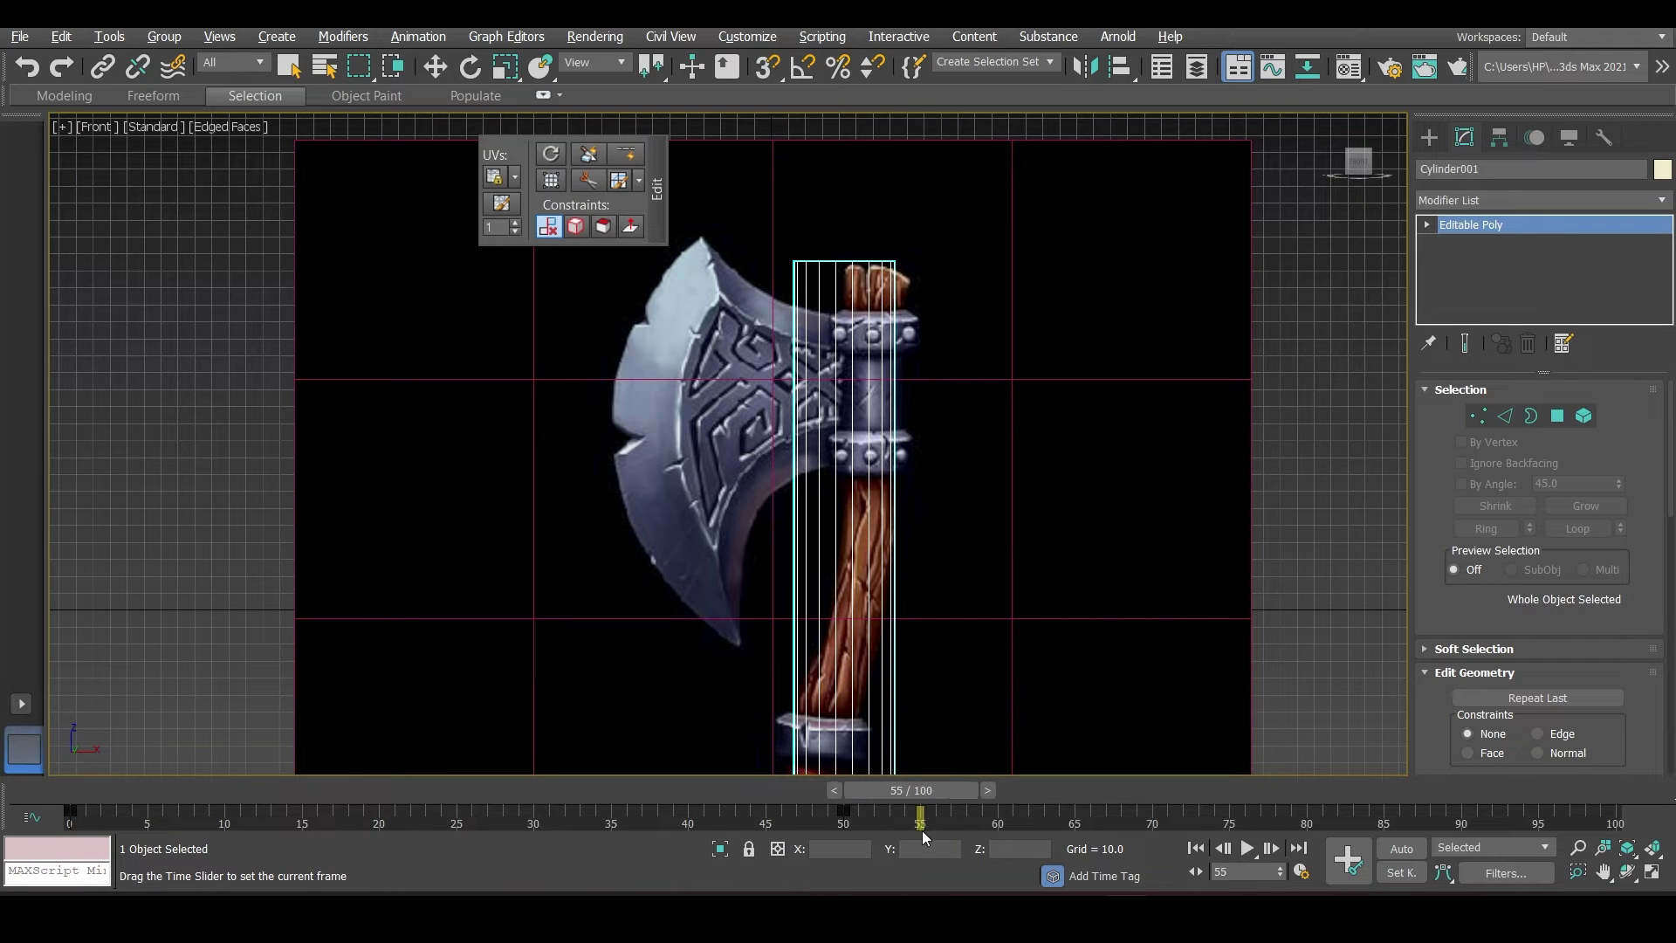
- Switch to the Move tool and start editing the cylinder's edges, undoing stray clicks
key("e")
scroll(843, 253, "up", 3)
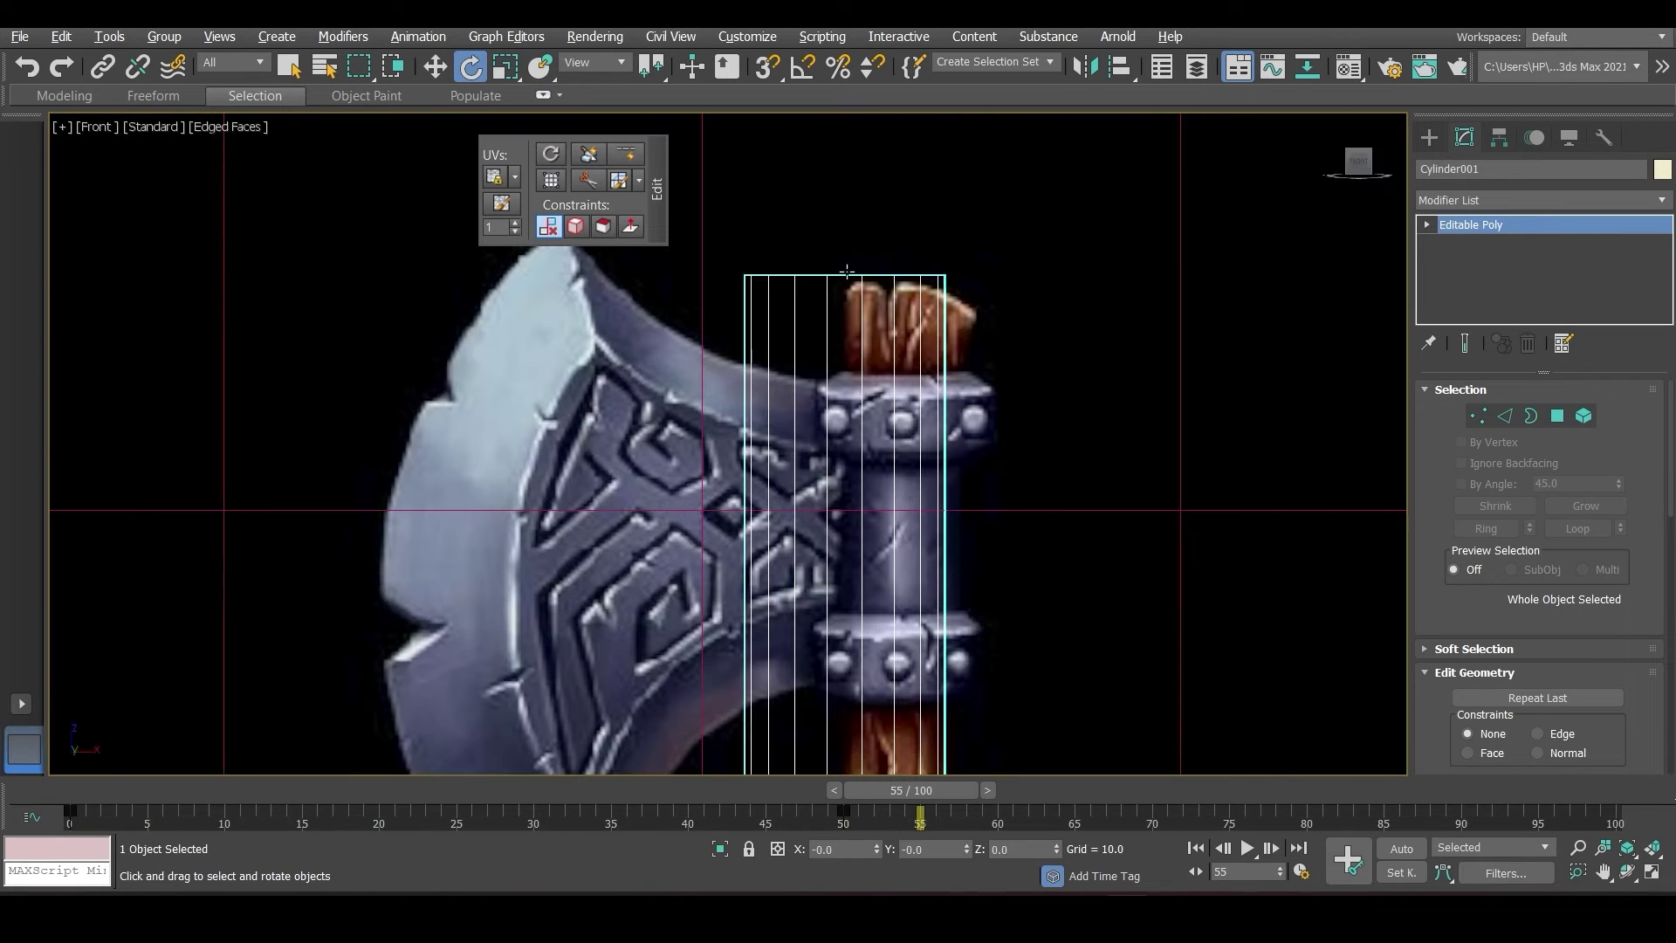
key("w")
left_click(846, 271)
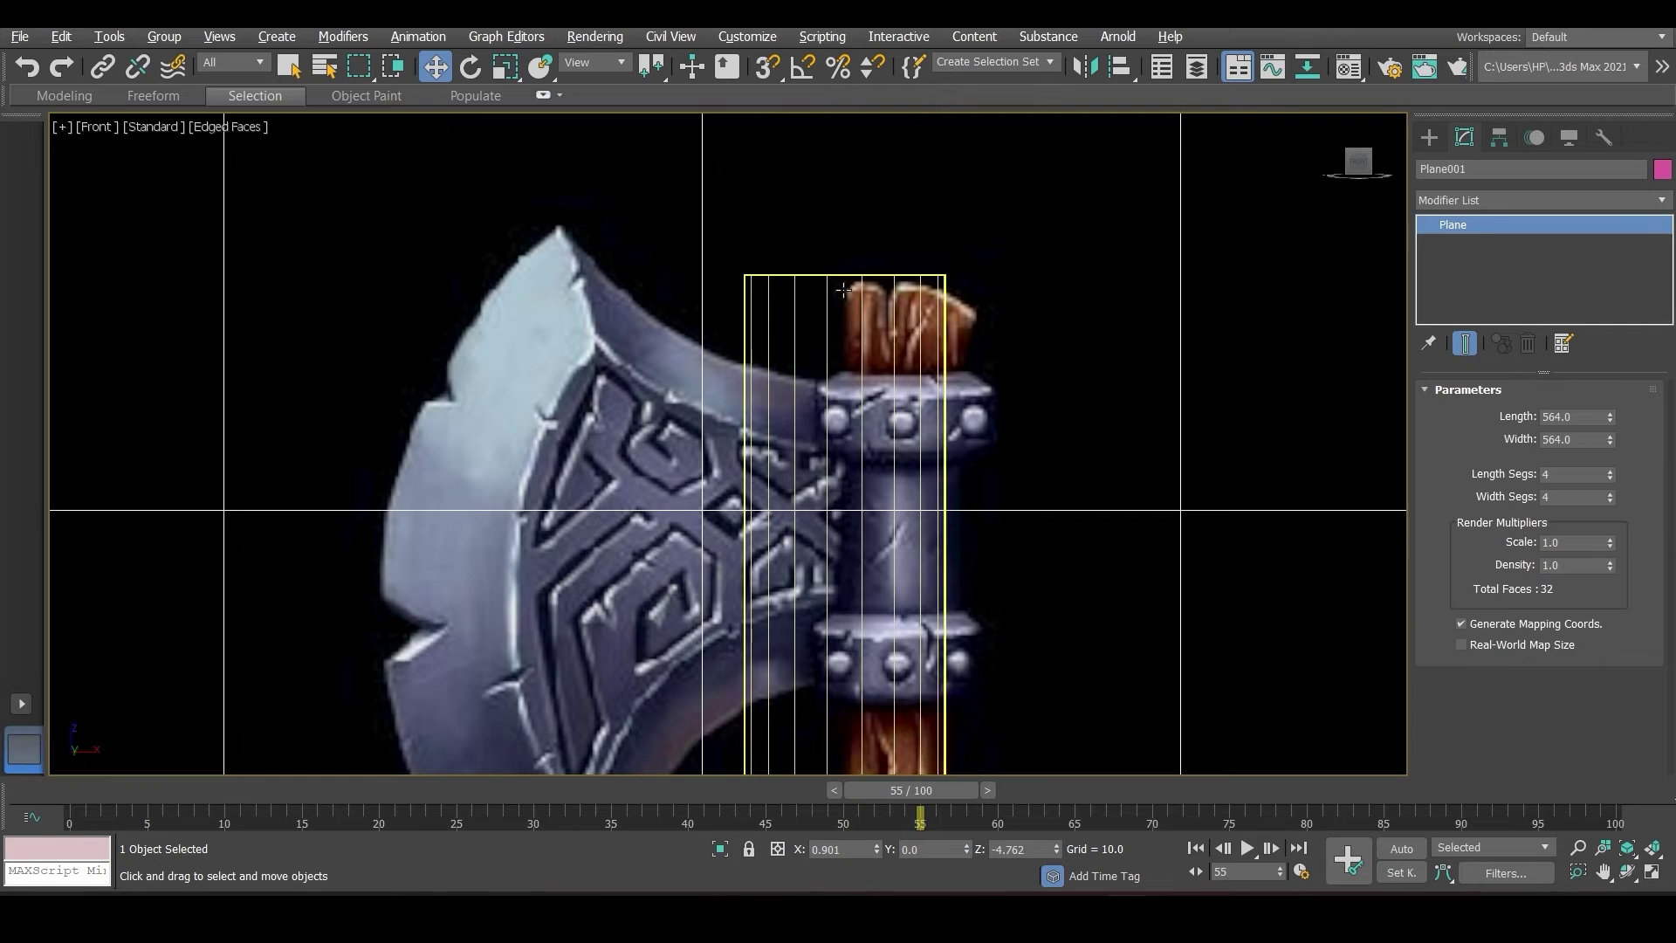
key("ctrl+z")
scroll(844, 274, "up", 3)
scroll(845, 274, "up", 3)
left_click(844, 275)
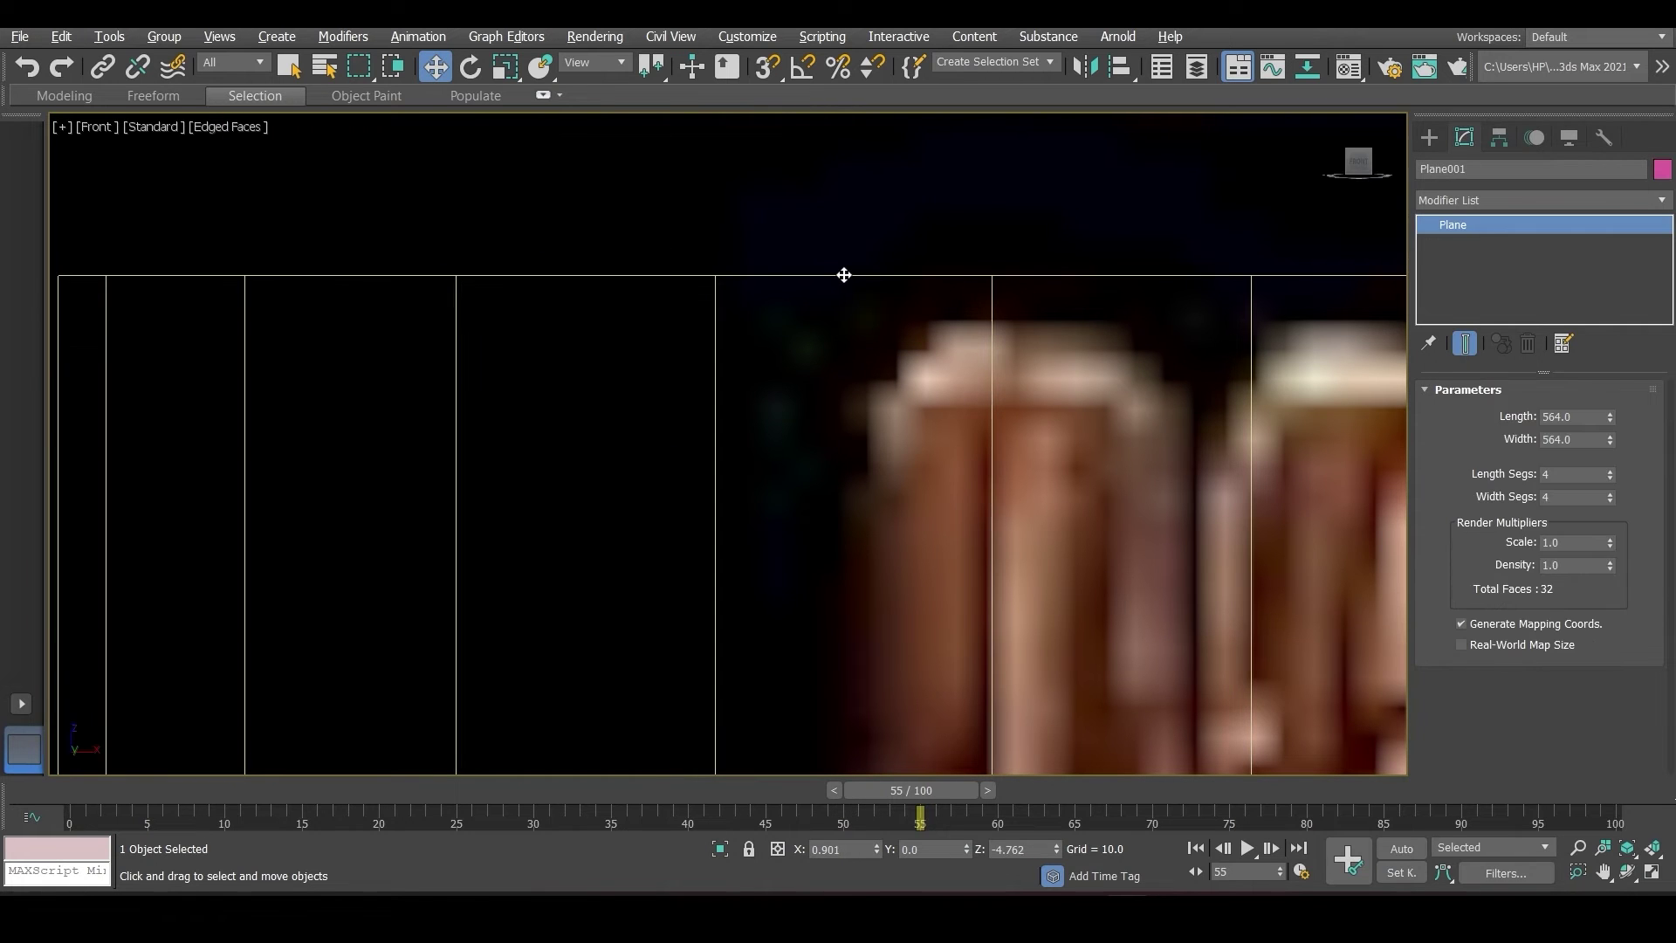
key("ctrl+z")
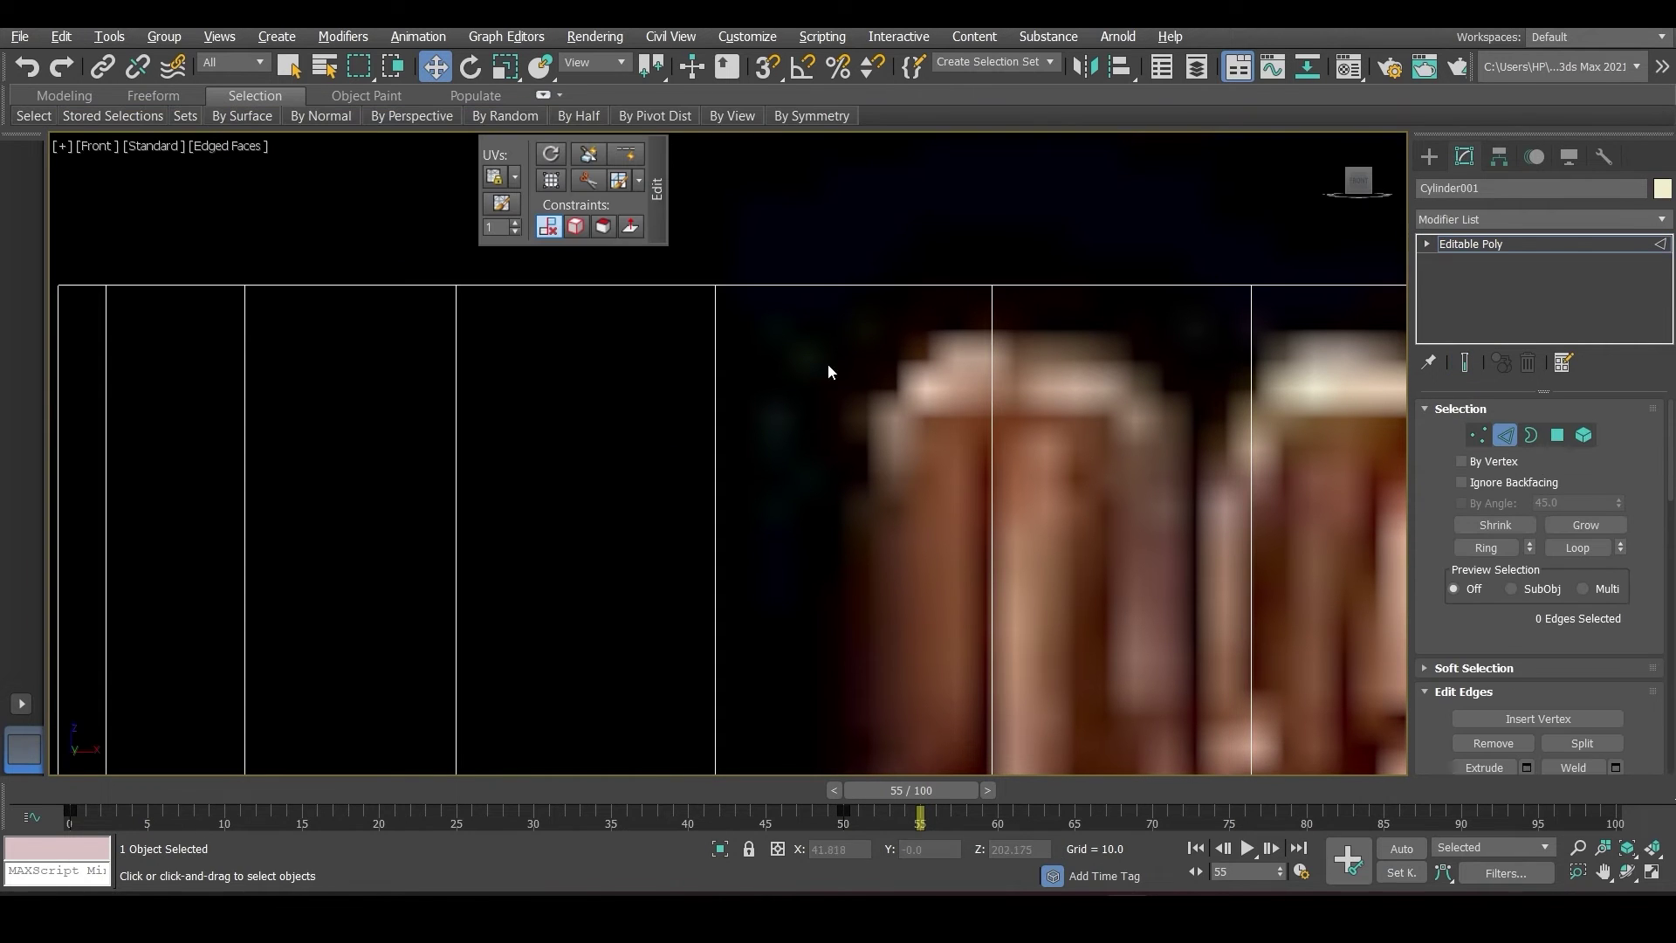
- Select the edges around the handle's top and shift them to the right
left_click(858, 285)
scroll(855, 286, "down", 5)
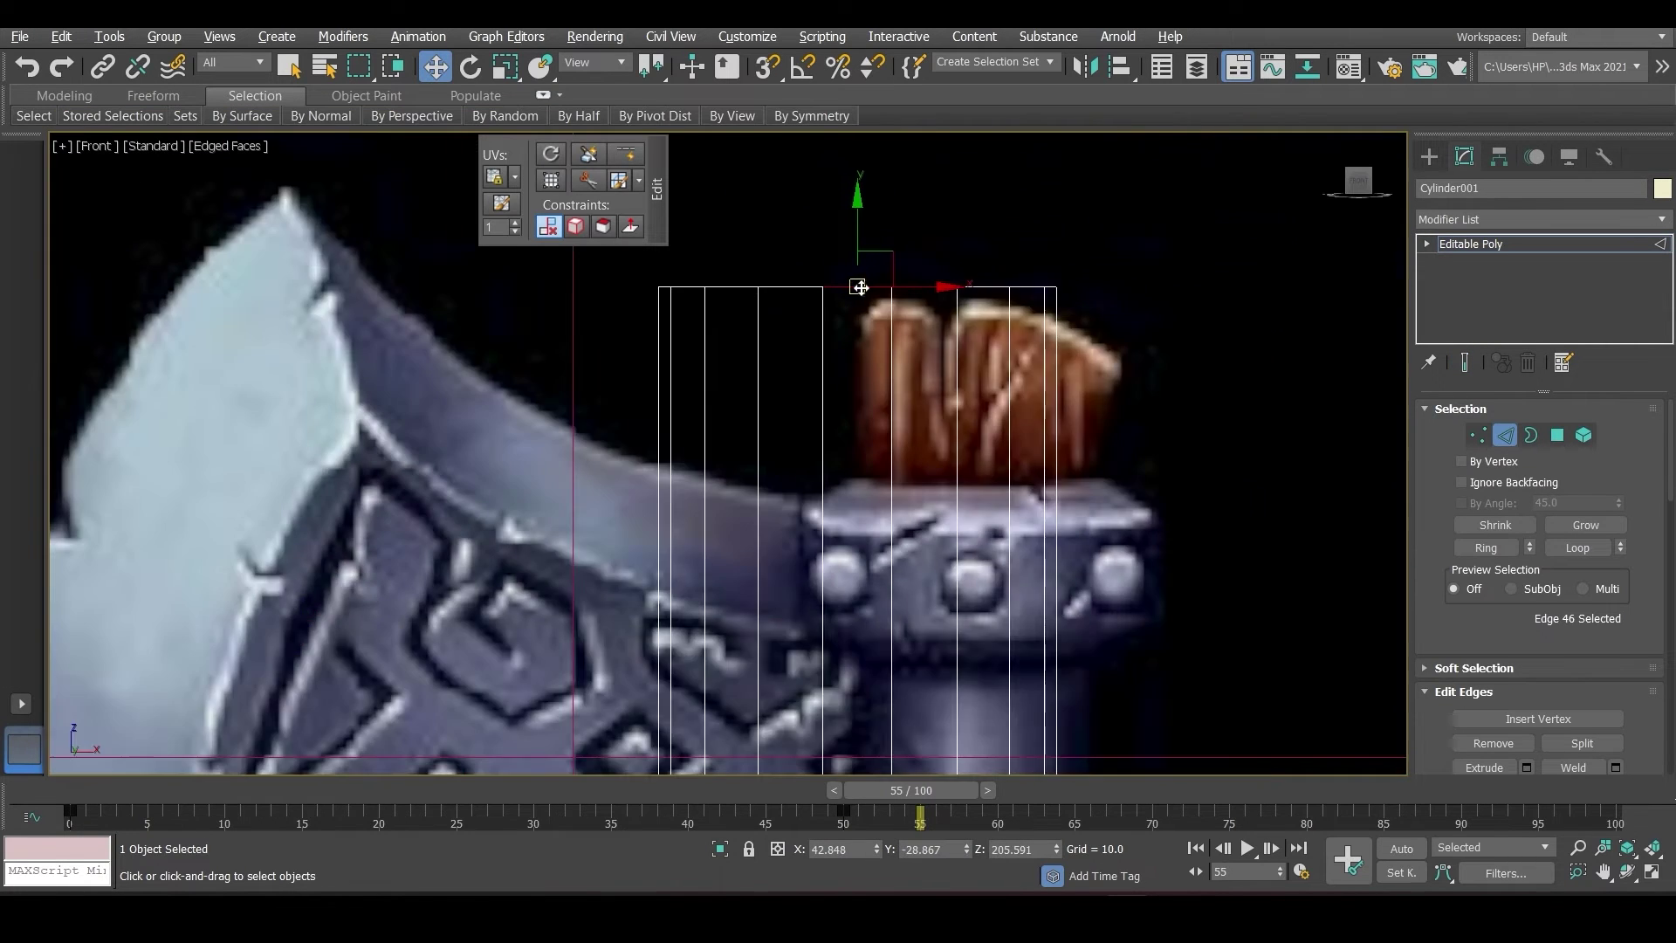
left_click_drag(1184, 227, 635, 403)
scroll(1135, 448, "down", 3)
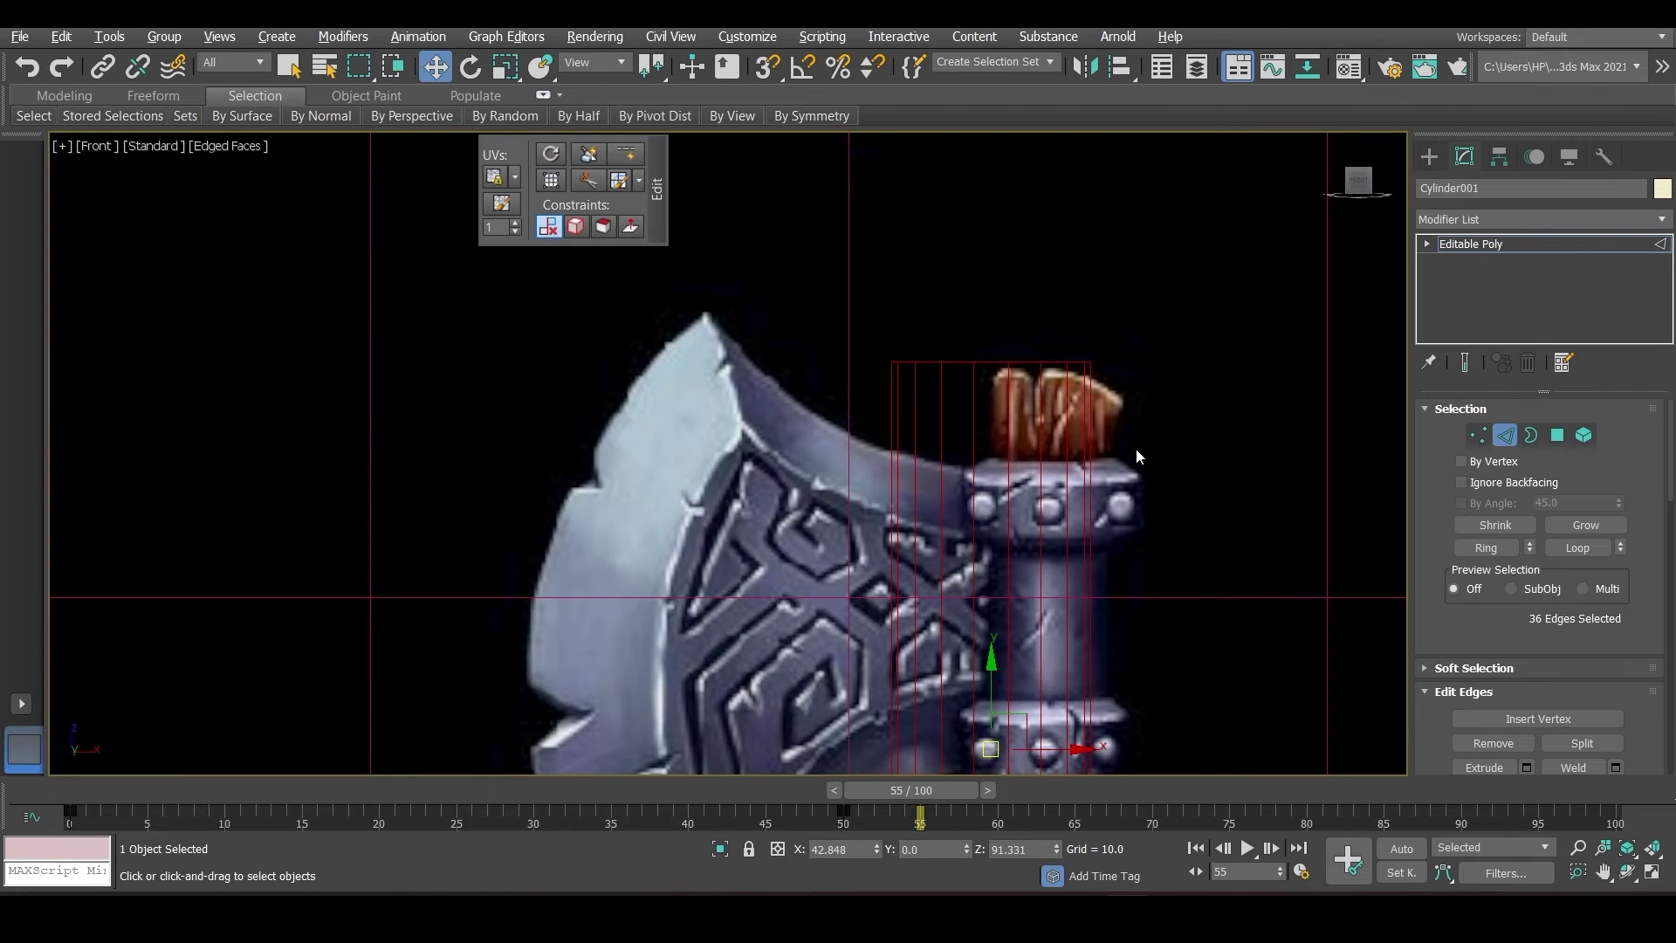
scroll(1134, 449, "down", 3)
scroll(1140, 477, "down", 3)
scroll(1161, 454, "up", 5)
scroll(1195, 431, "up", 2)
scroll(1224, 458, "up", 1)
mouse_move(741, 475)
left_mouse_down()
mouse_move(1067, 212)
mouse_move(1169, 286)
left_mouse_up()
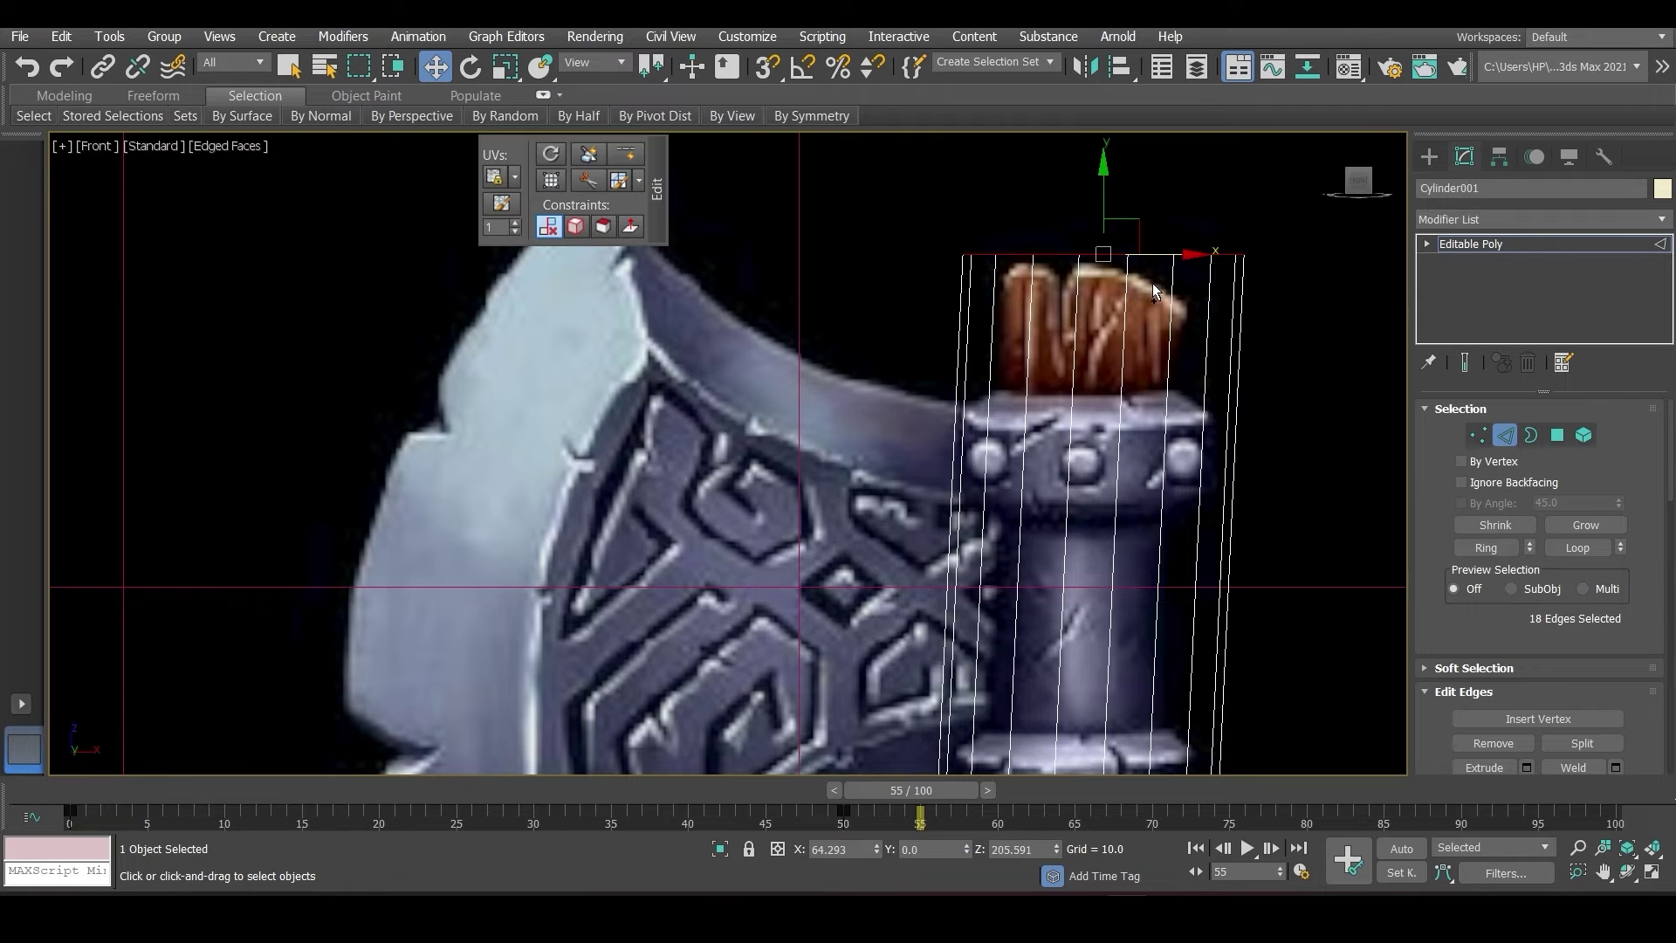
- Pan along the handle and select a horizontal edge loop on the lower handle
scroll(1166, 279, "down", 5)
middle_click_drag(1166, 277, 1017, 254)
scroll(920, 587, "up", 5)
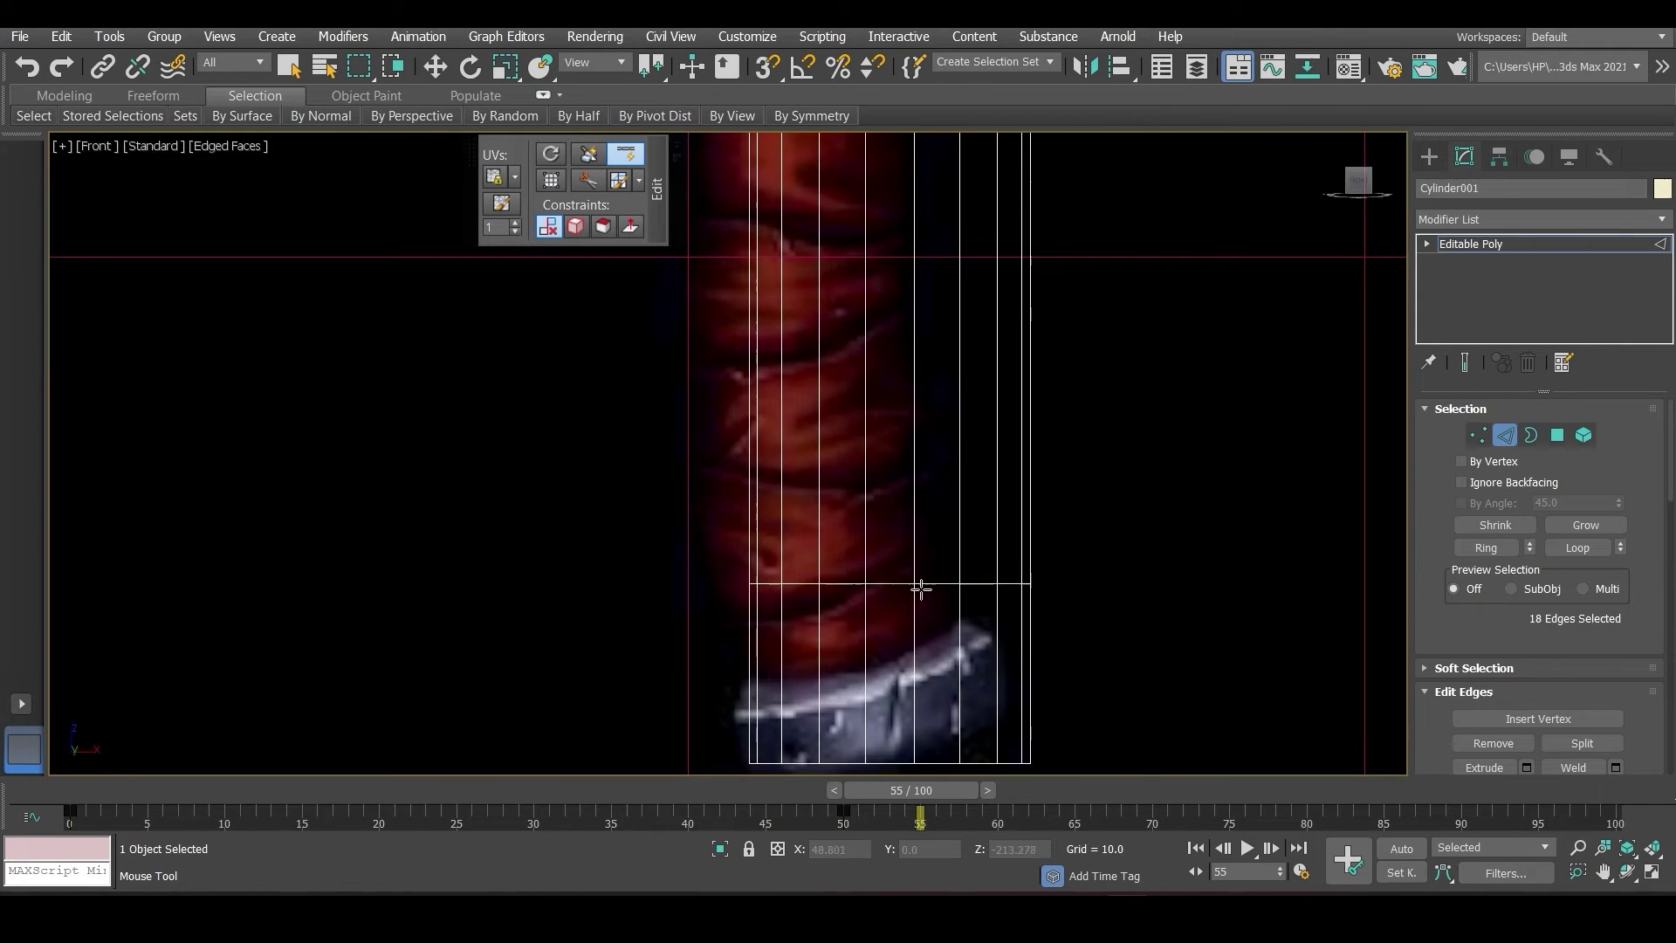
scroll(925, 668, "up", 2)
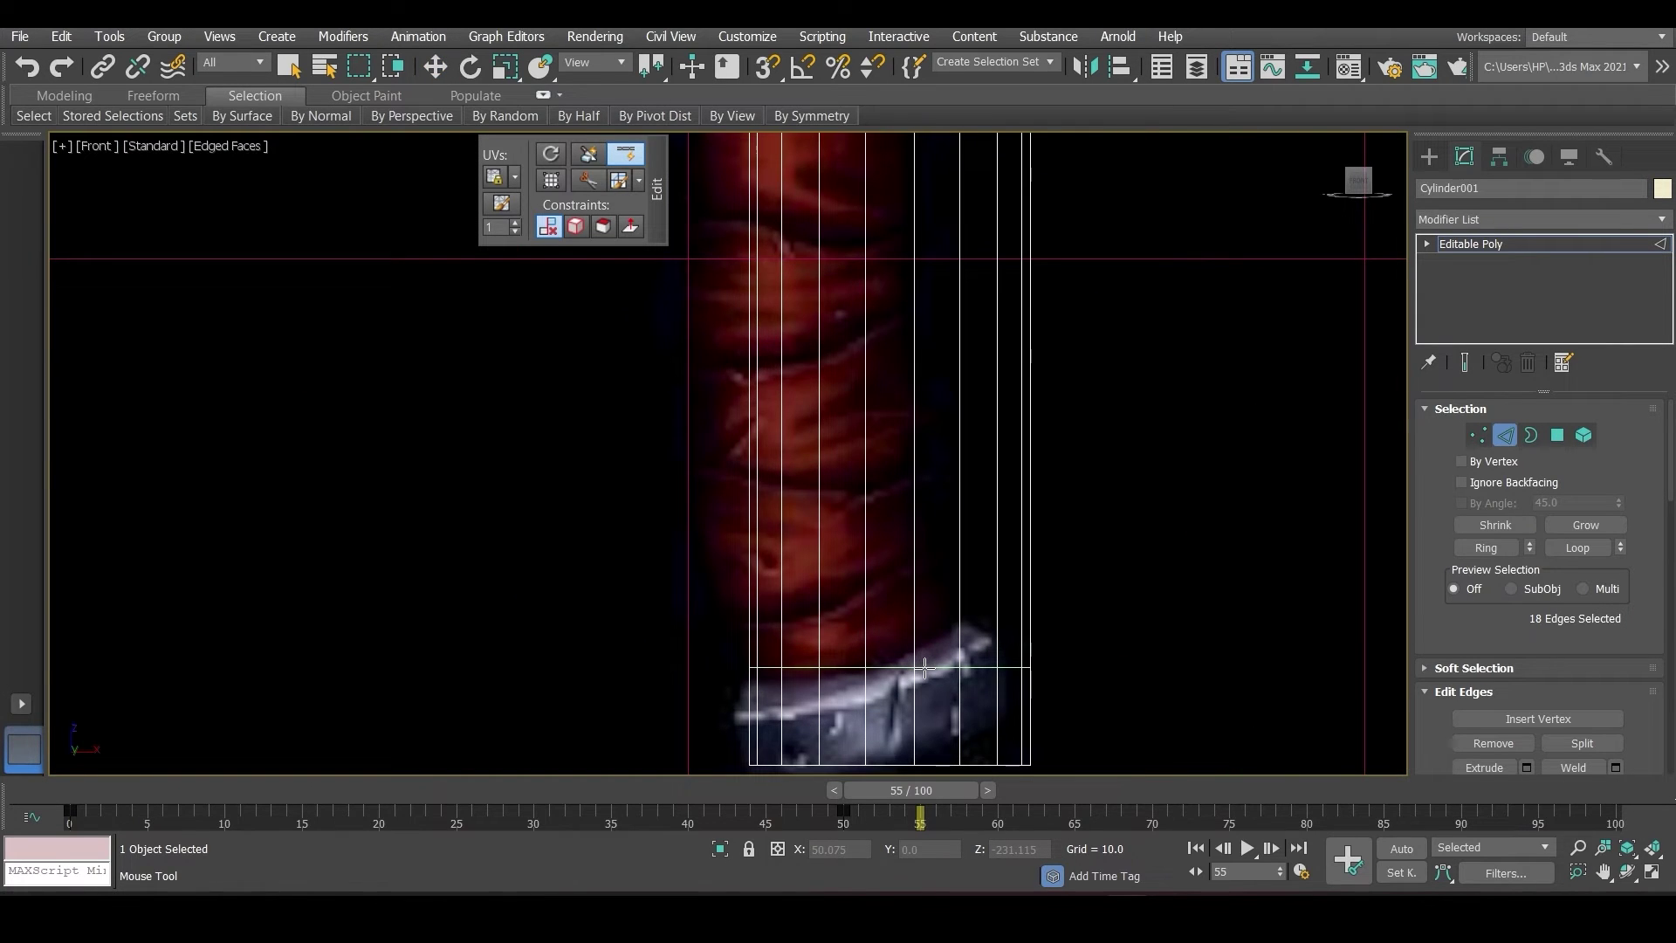
left_click_drag(924, 668, 955, 337)
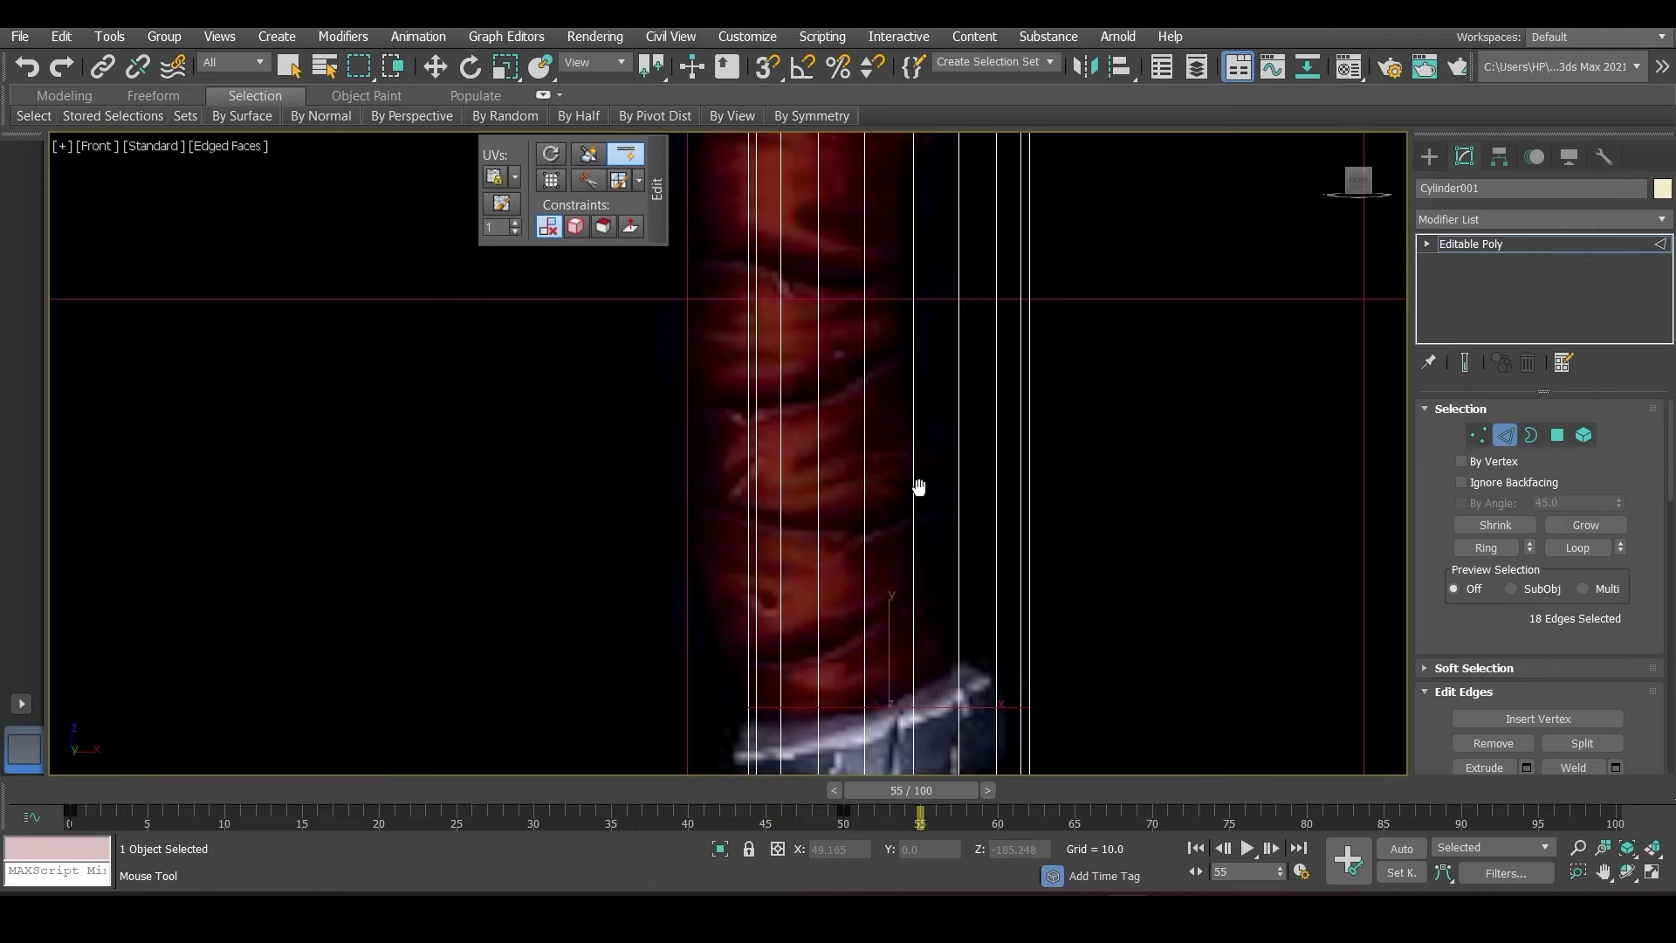
scroll(955, 337, "down", 5)
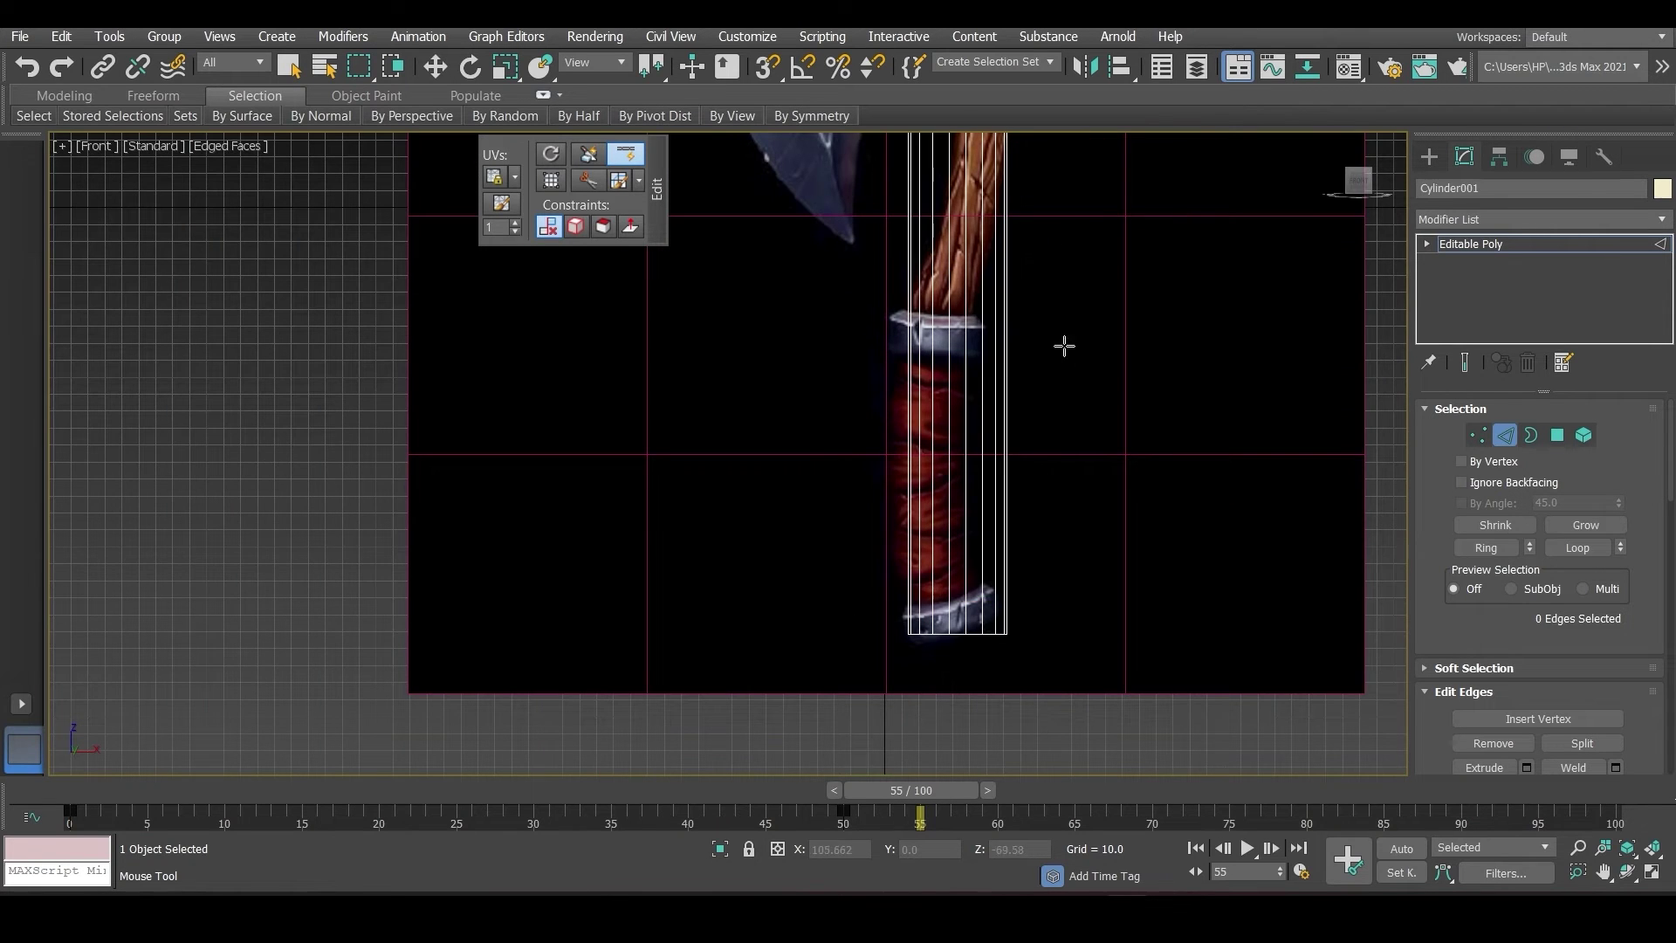
scroll(879, 524, "down", 5)
scroll(886, 643, "up", 8)
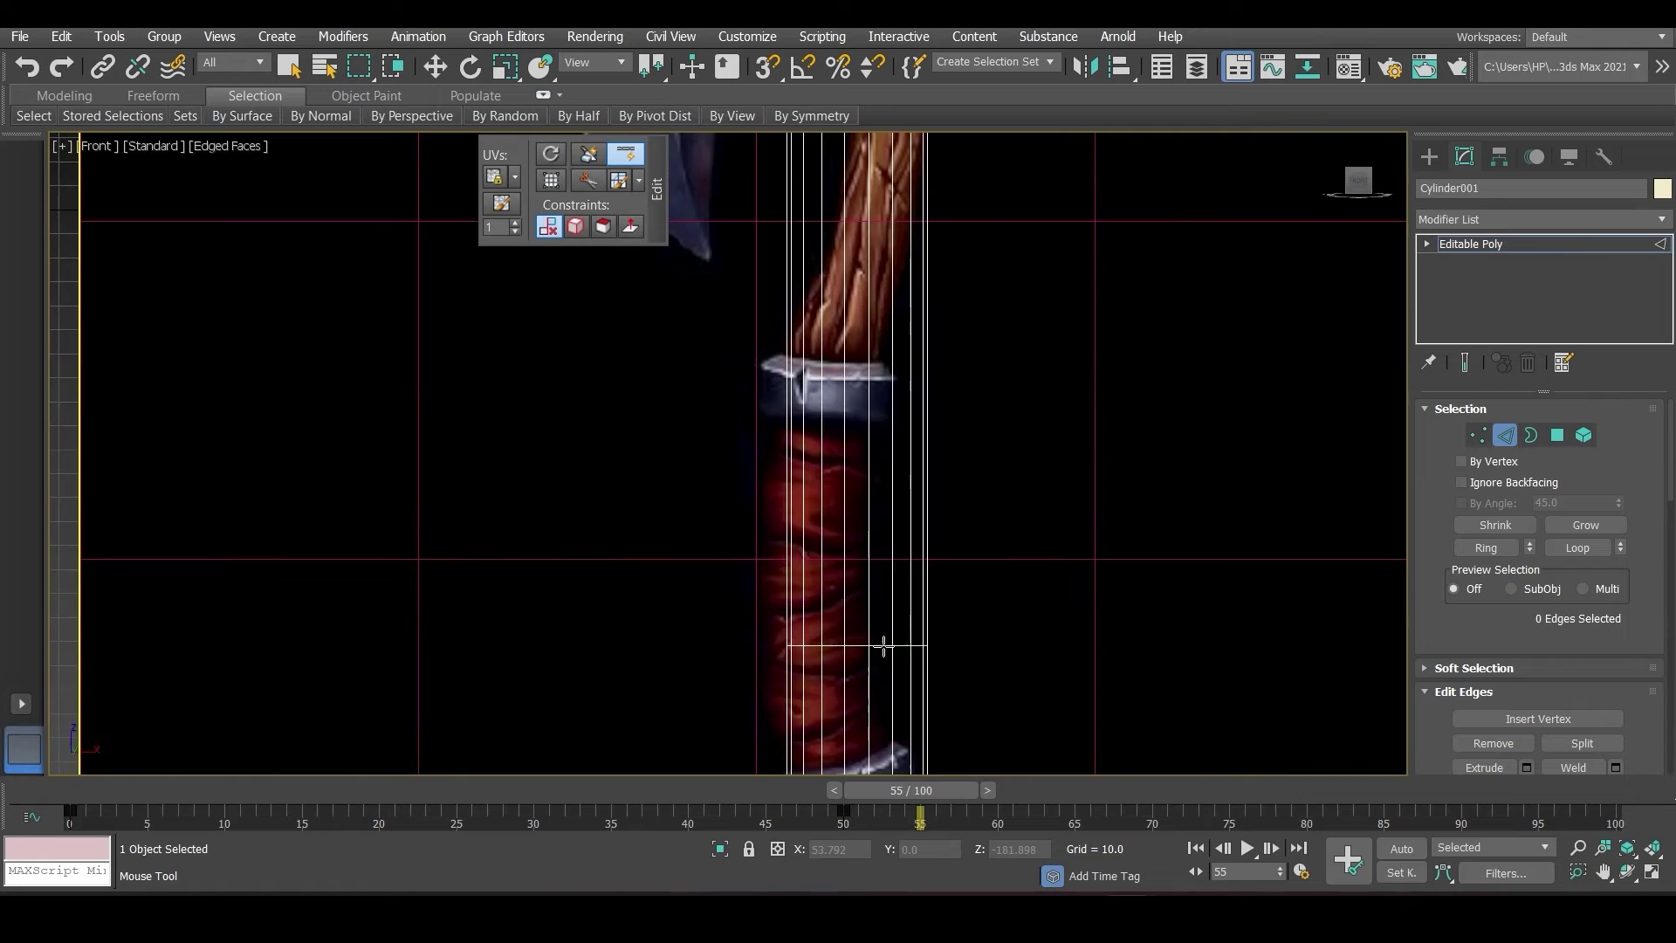
middle_click_drag(886, 643, 890, 498)
double_click(841, 527)
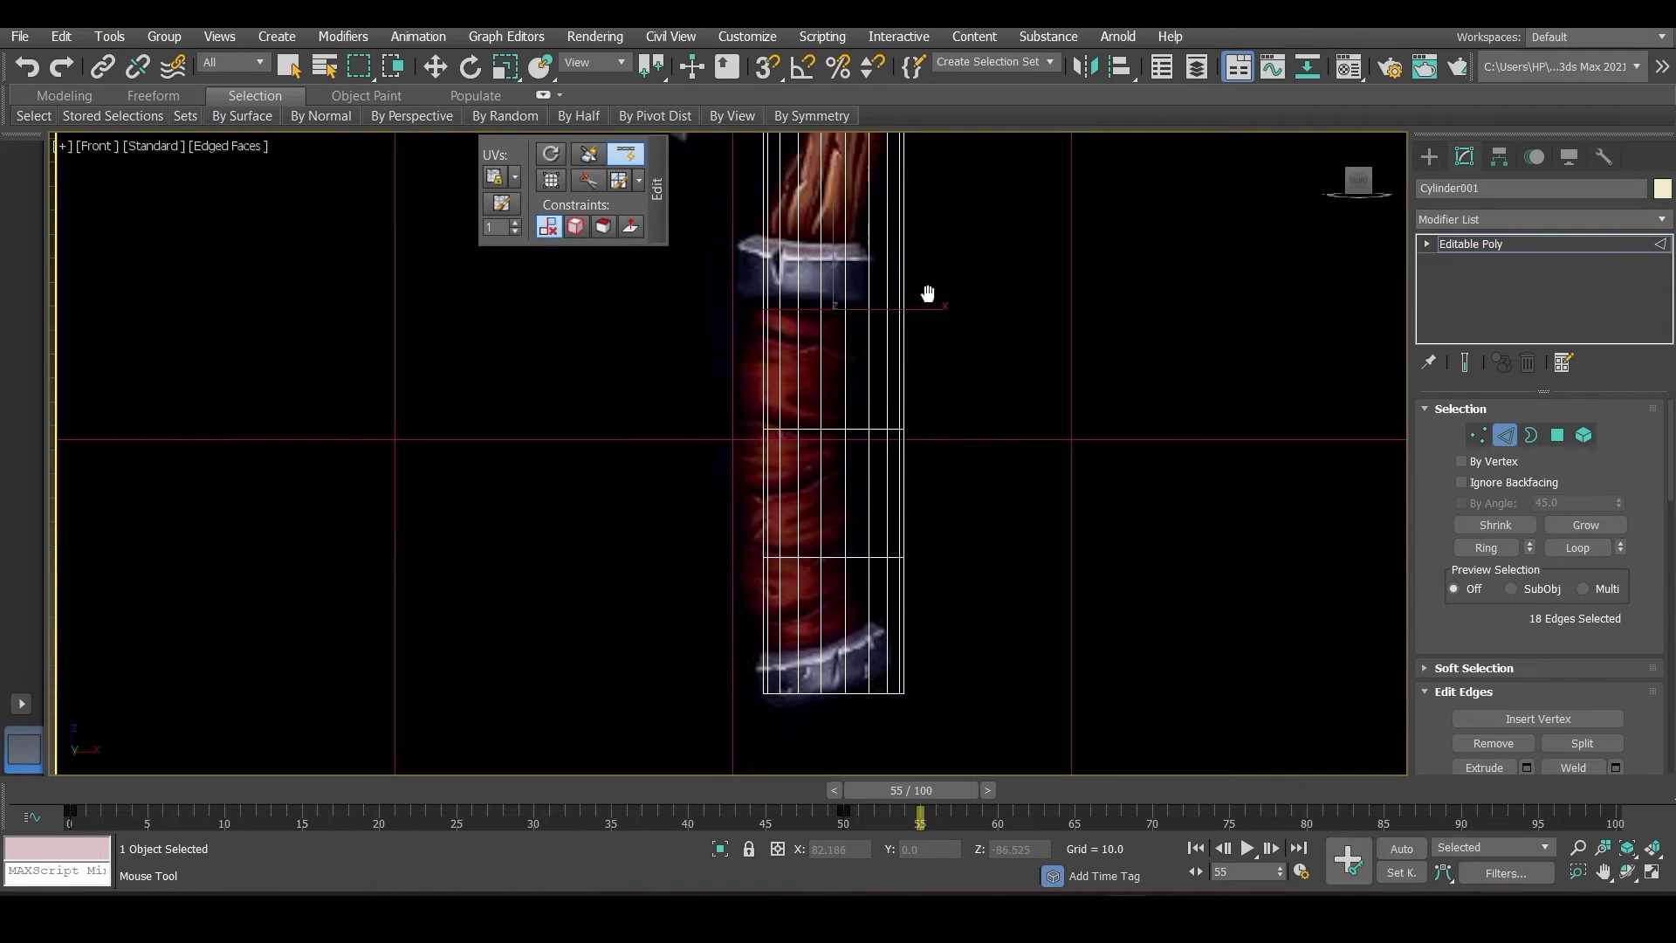
- Insert a new edge loop with Swift Loop and slide it up to mid-handle
middle_click_drag(925, 293, 832, 542)
left_click(829, 600)
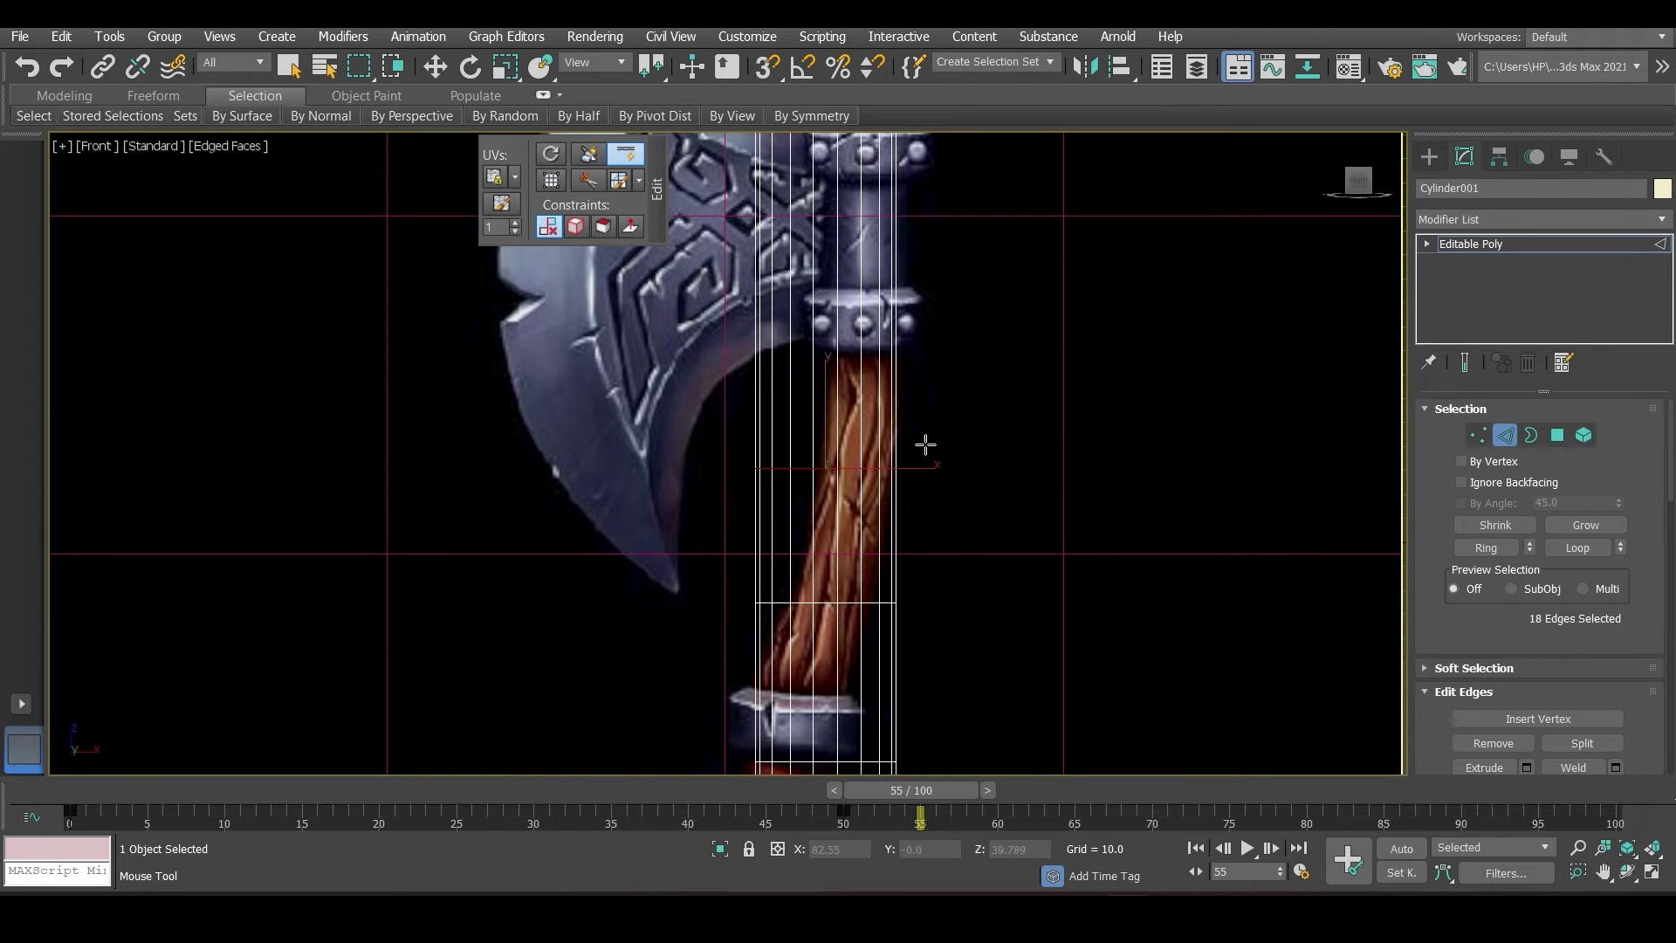
left_click_drag(830, 468, 834, 310)
scroll(847, 603, "up", 2)
left_click_drag(847, 603, 829, 320)
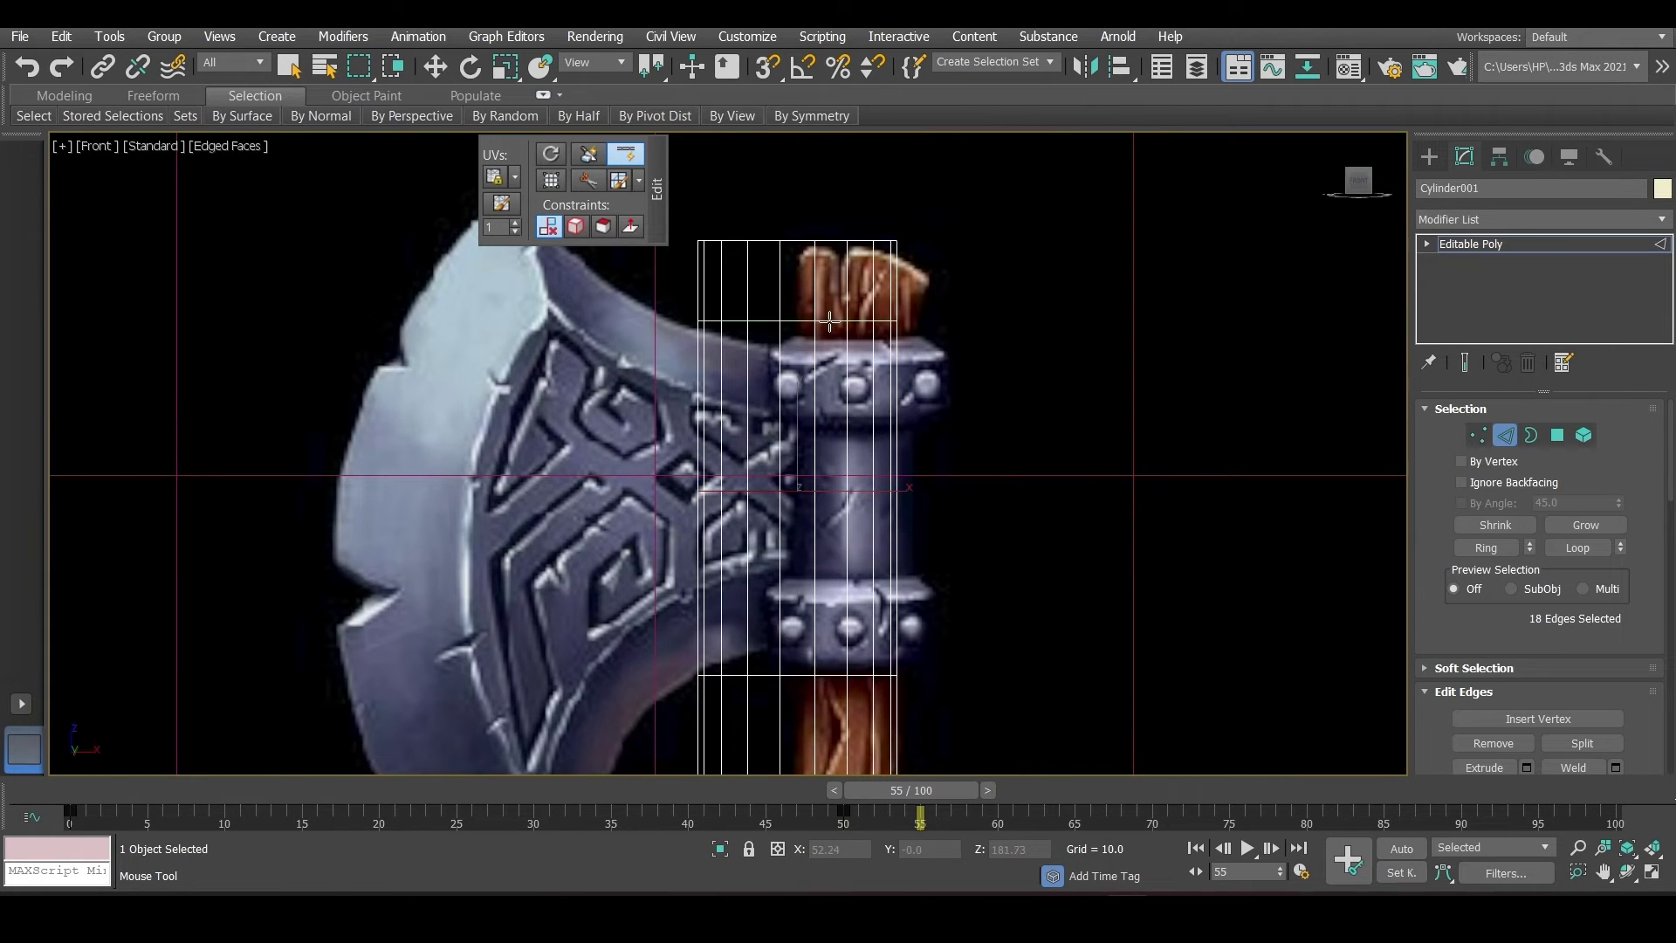
left_click(626, 154)
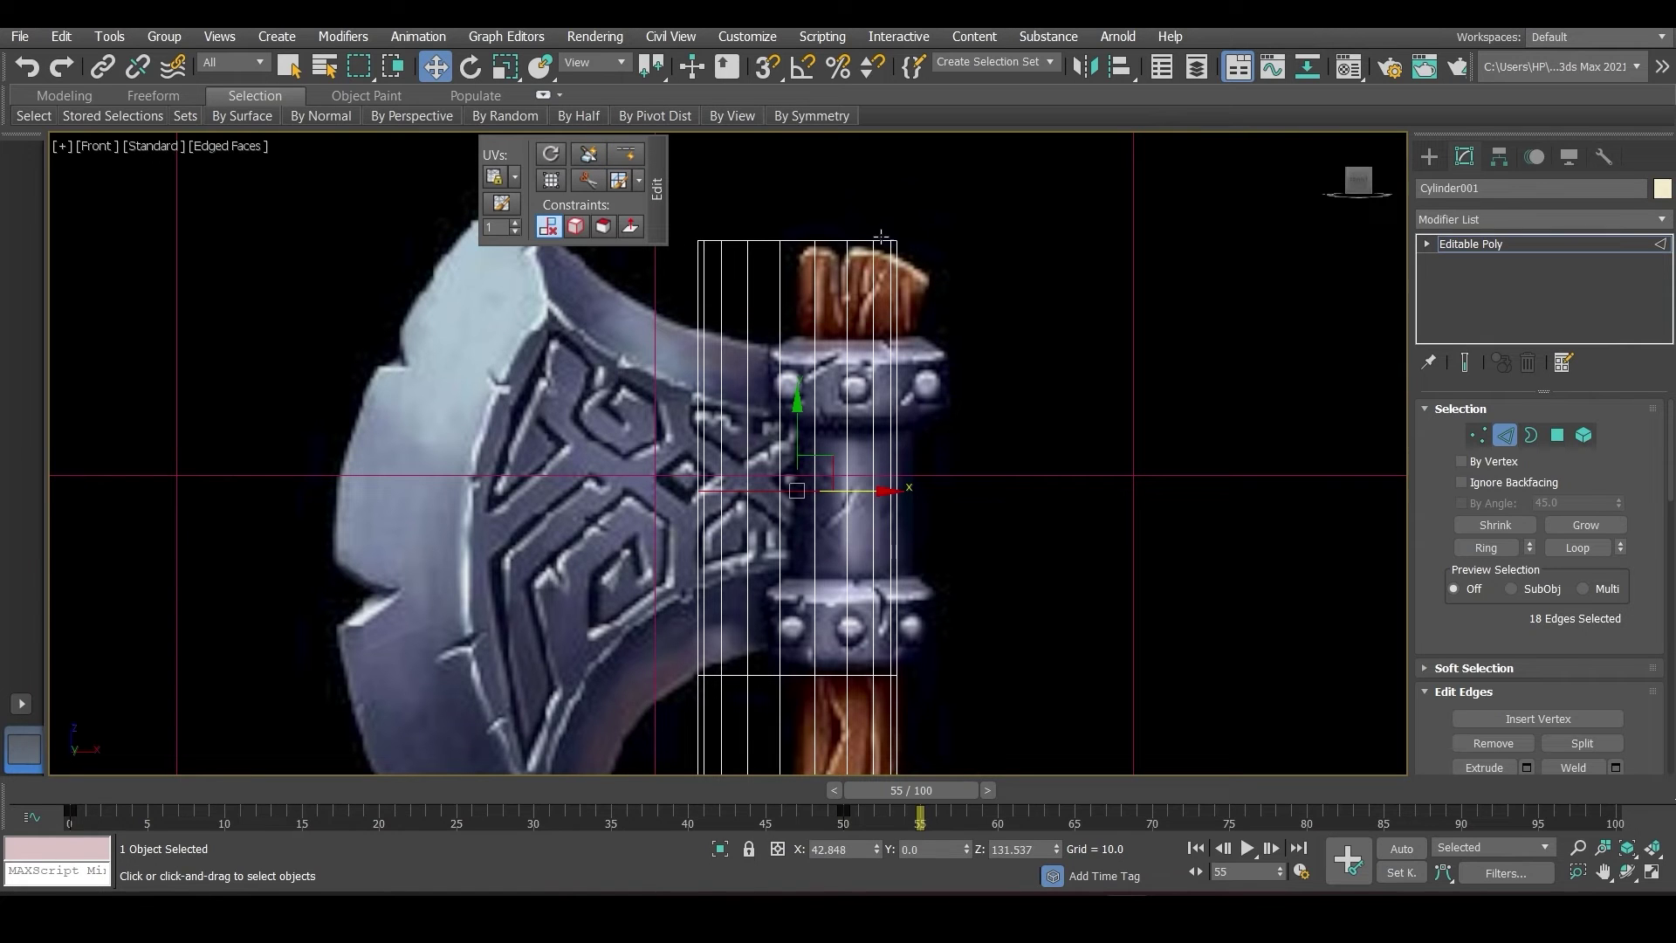
- Select several edge loops along the upper and middle handle
left_click_drag(777, 370, 780, 374, "ctrl")
left_click_drag(843, 420, 843, 423, "ctrl")
middle_click_drag(797, 675, 815, 368)
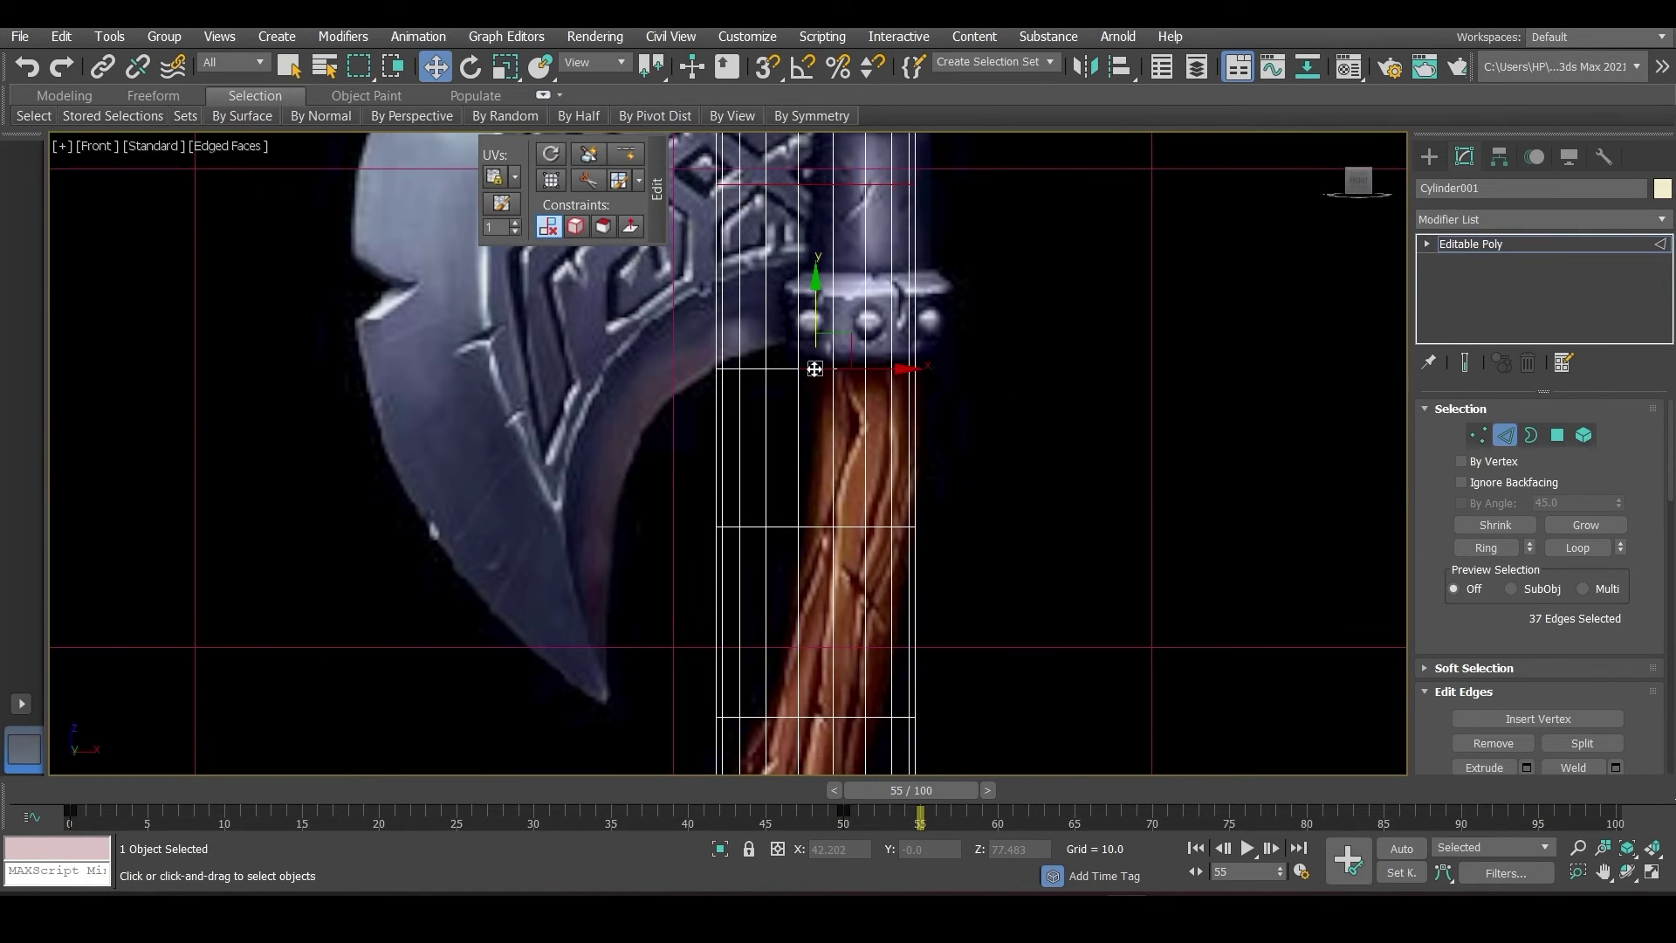
left_click(821, 526, "ctrl")
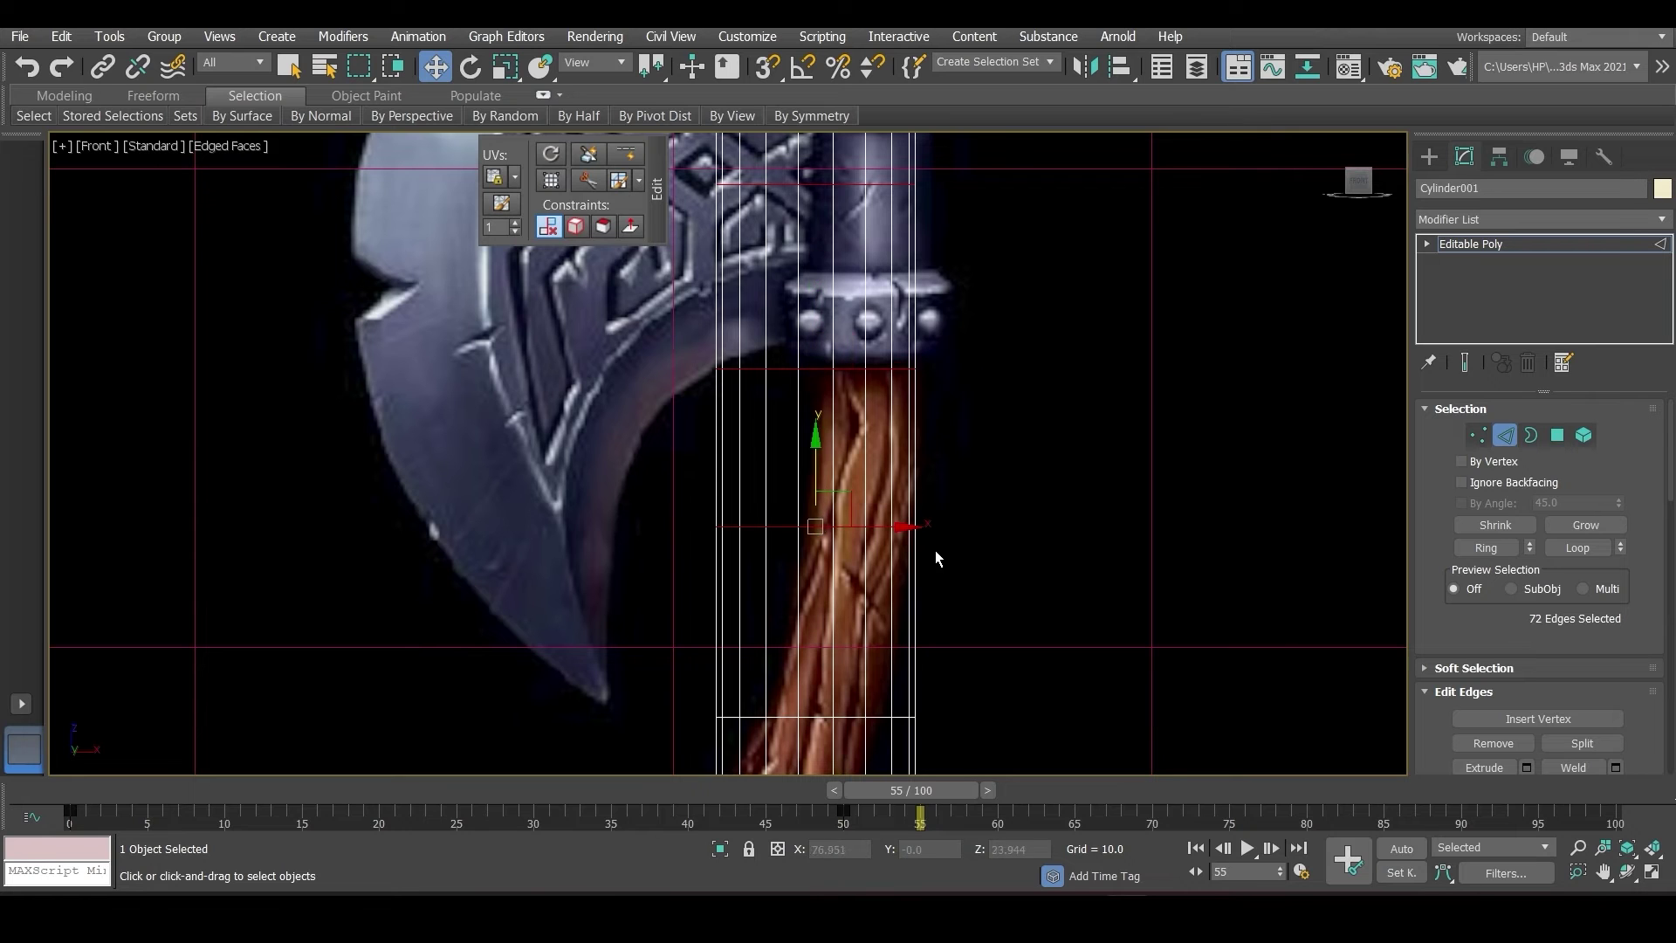
middle_click_drag(934, 549, 955, 99)
left_click(832, 267, "ctrl")
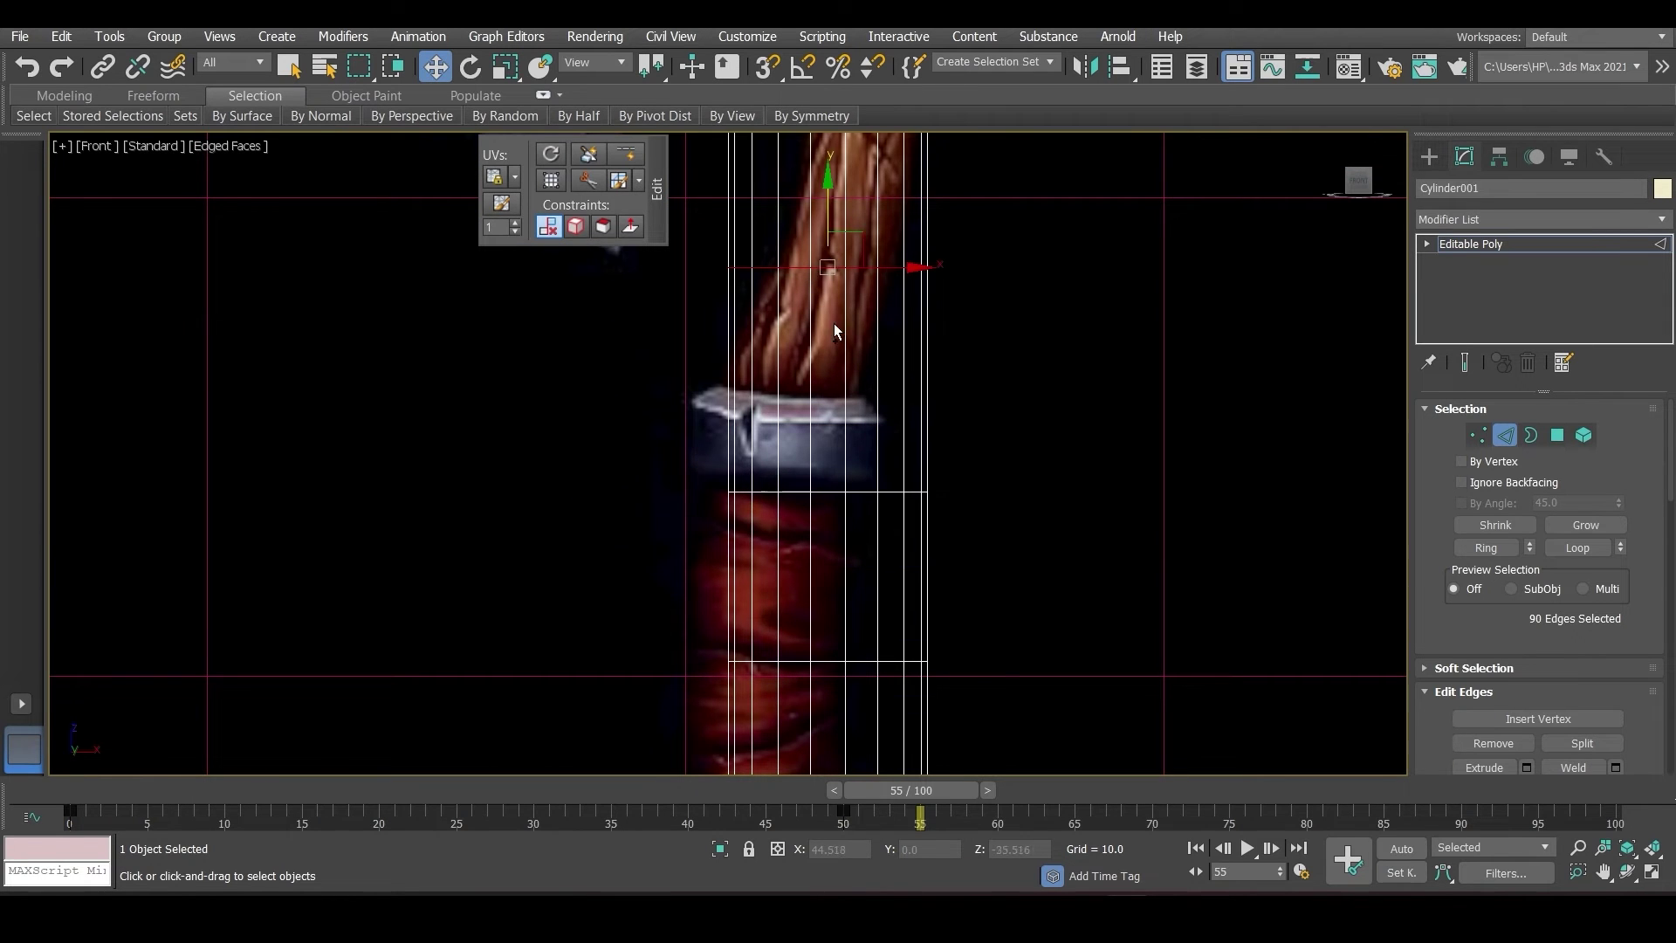
left_click(823, 661, "ctrl")
- Add the lower loops and bottom cap edges, then scale the selection inward
middle_click_drag(823, 661, 827, 451)
left_click(827, 454, "ctrl")
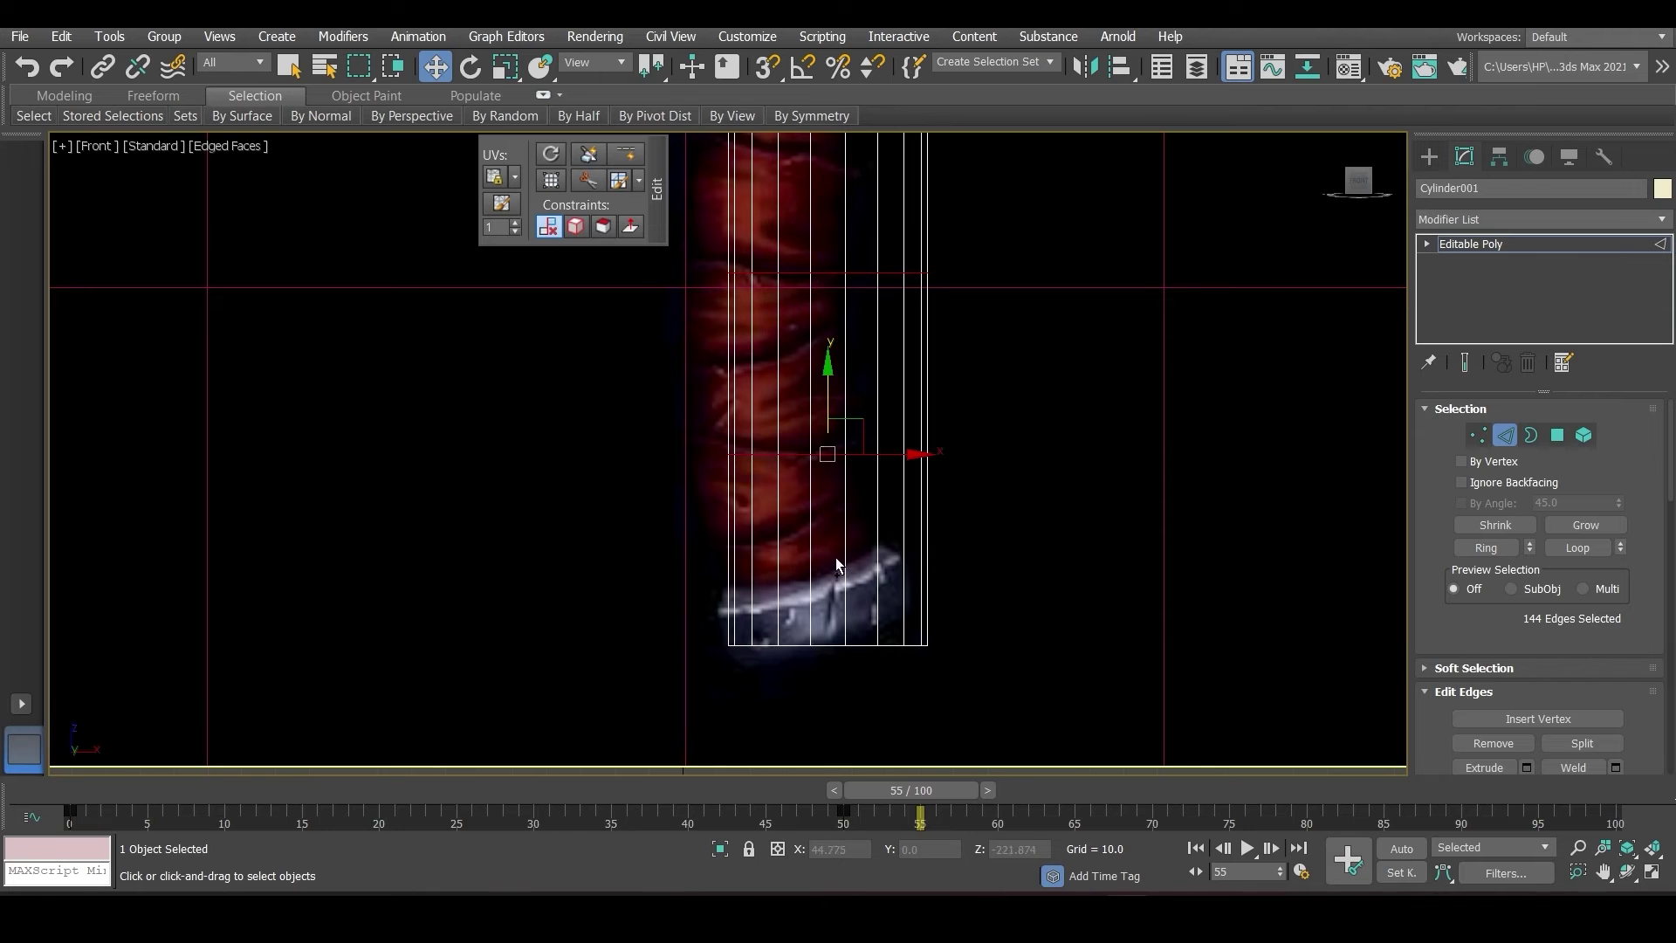
left_click(829, 645, "ctrl")
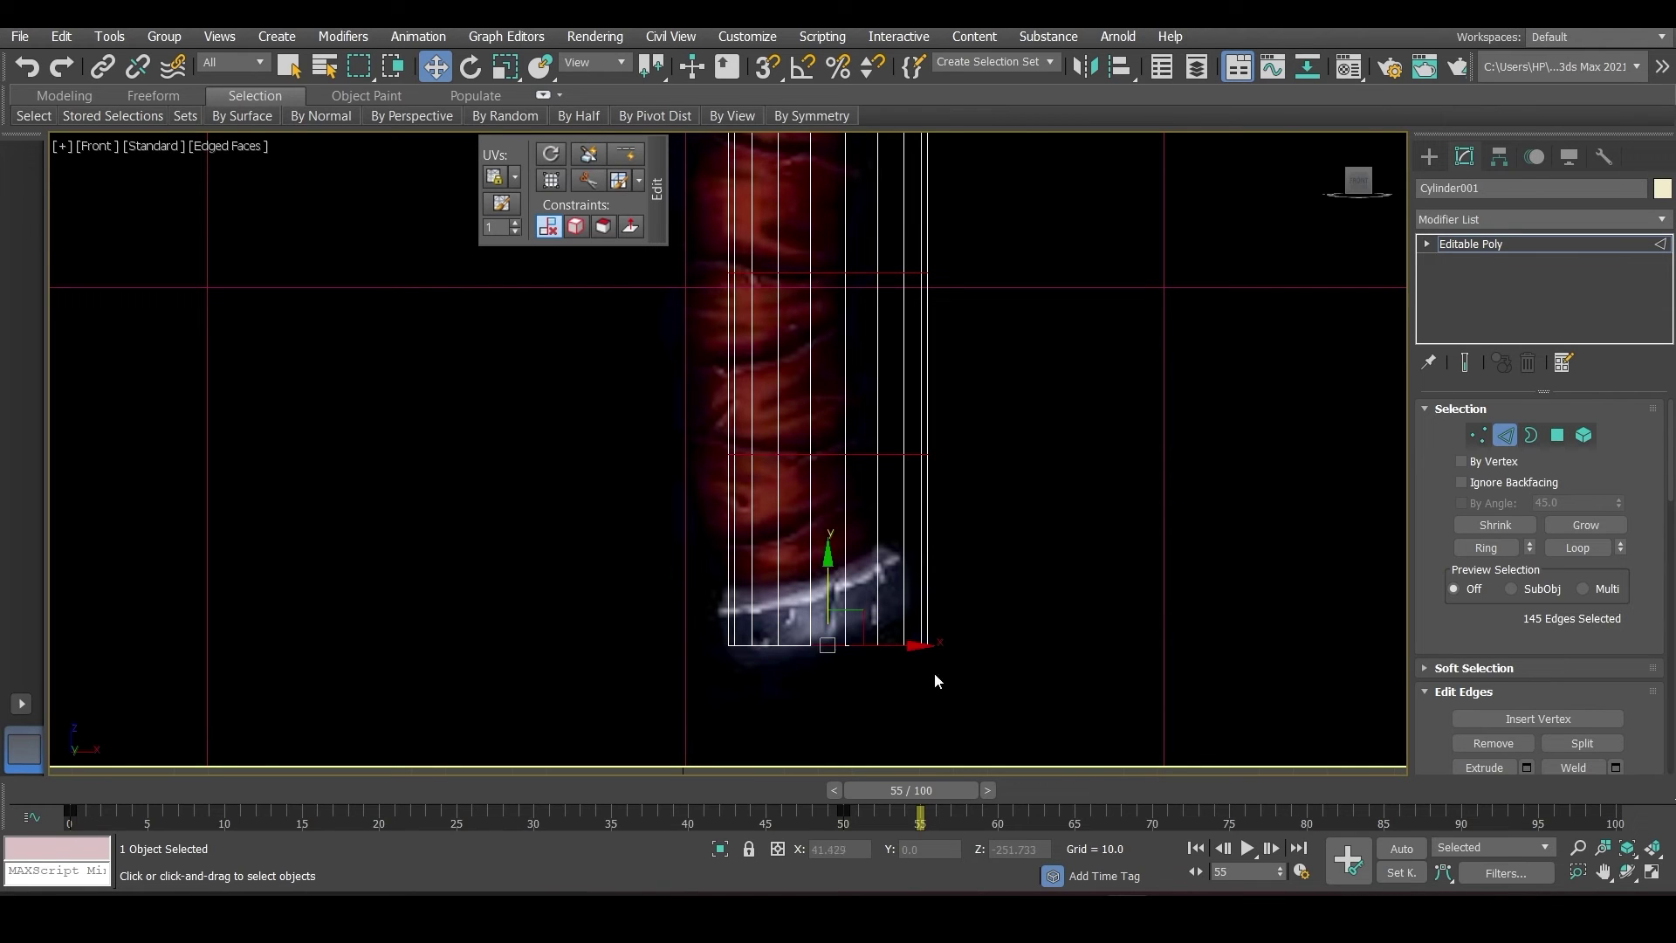
left_click_drag(967, 684, 620, 535, "ctrl")
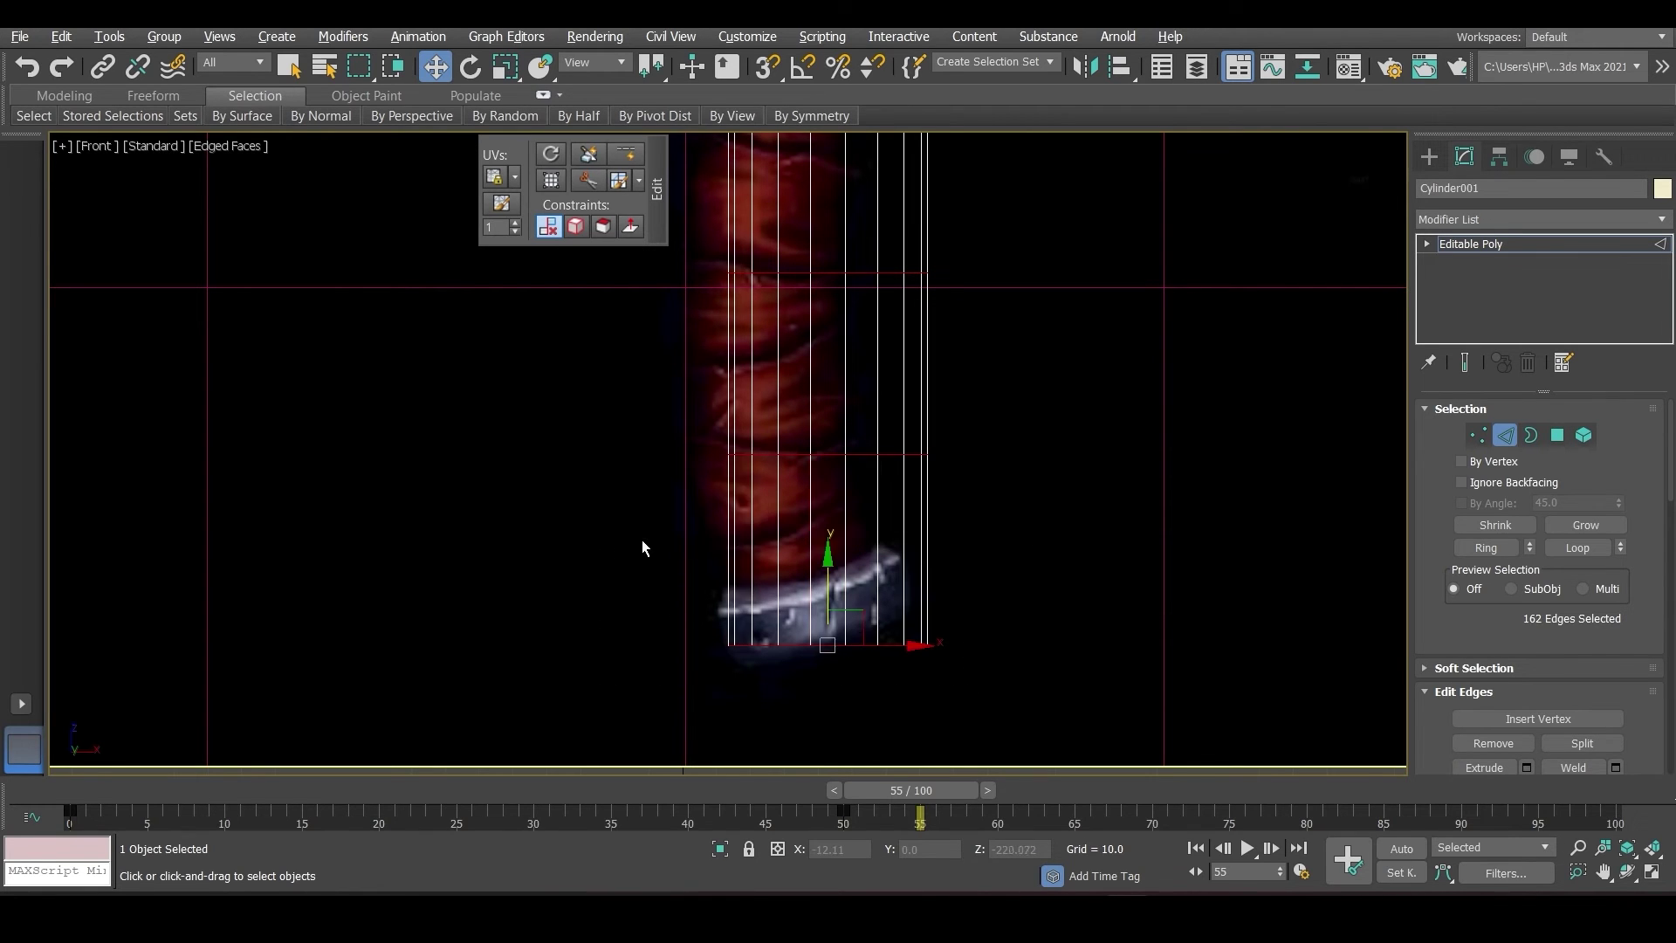
key("r")
mouse_move(851, 626)
left_mouse_down()
mouse_move(766, 651)
mouse_move(800, 673)
left_mouse_up()
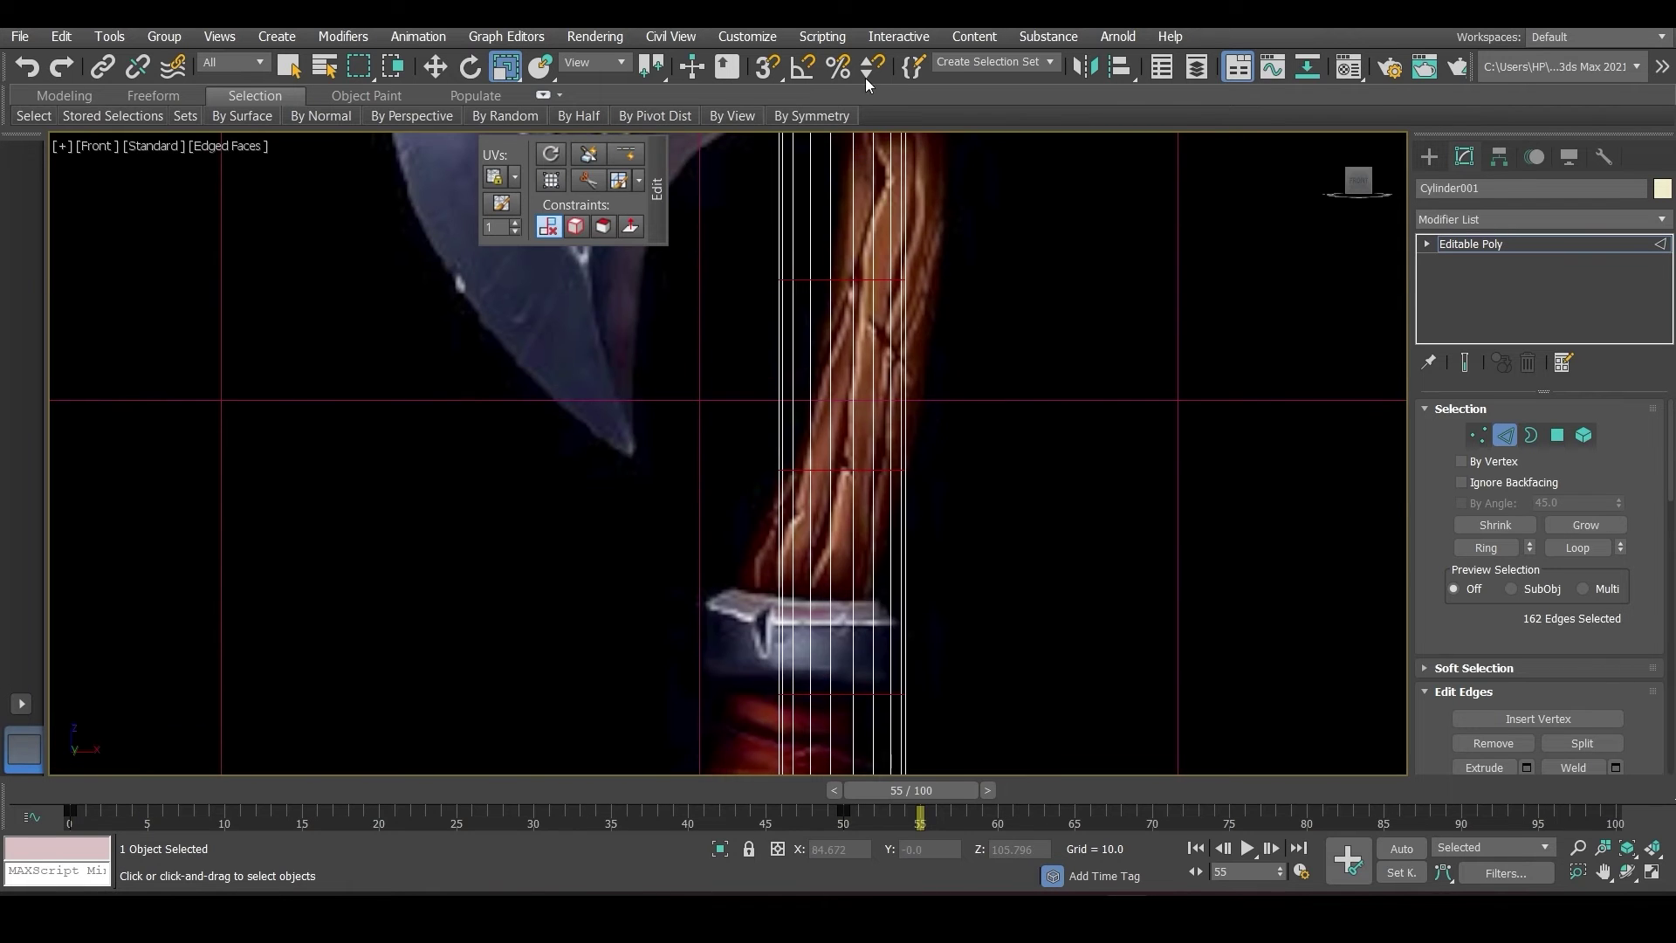
- Scale the selected edges to 92% to narrow the cylinder
left_click_drag(818, 470, 813, 479)
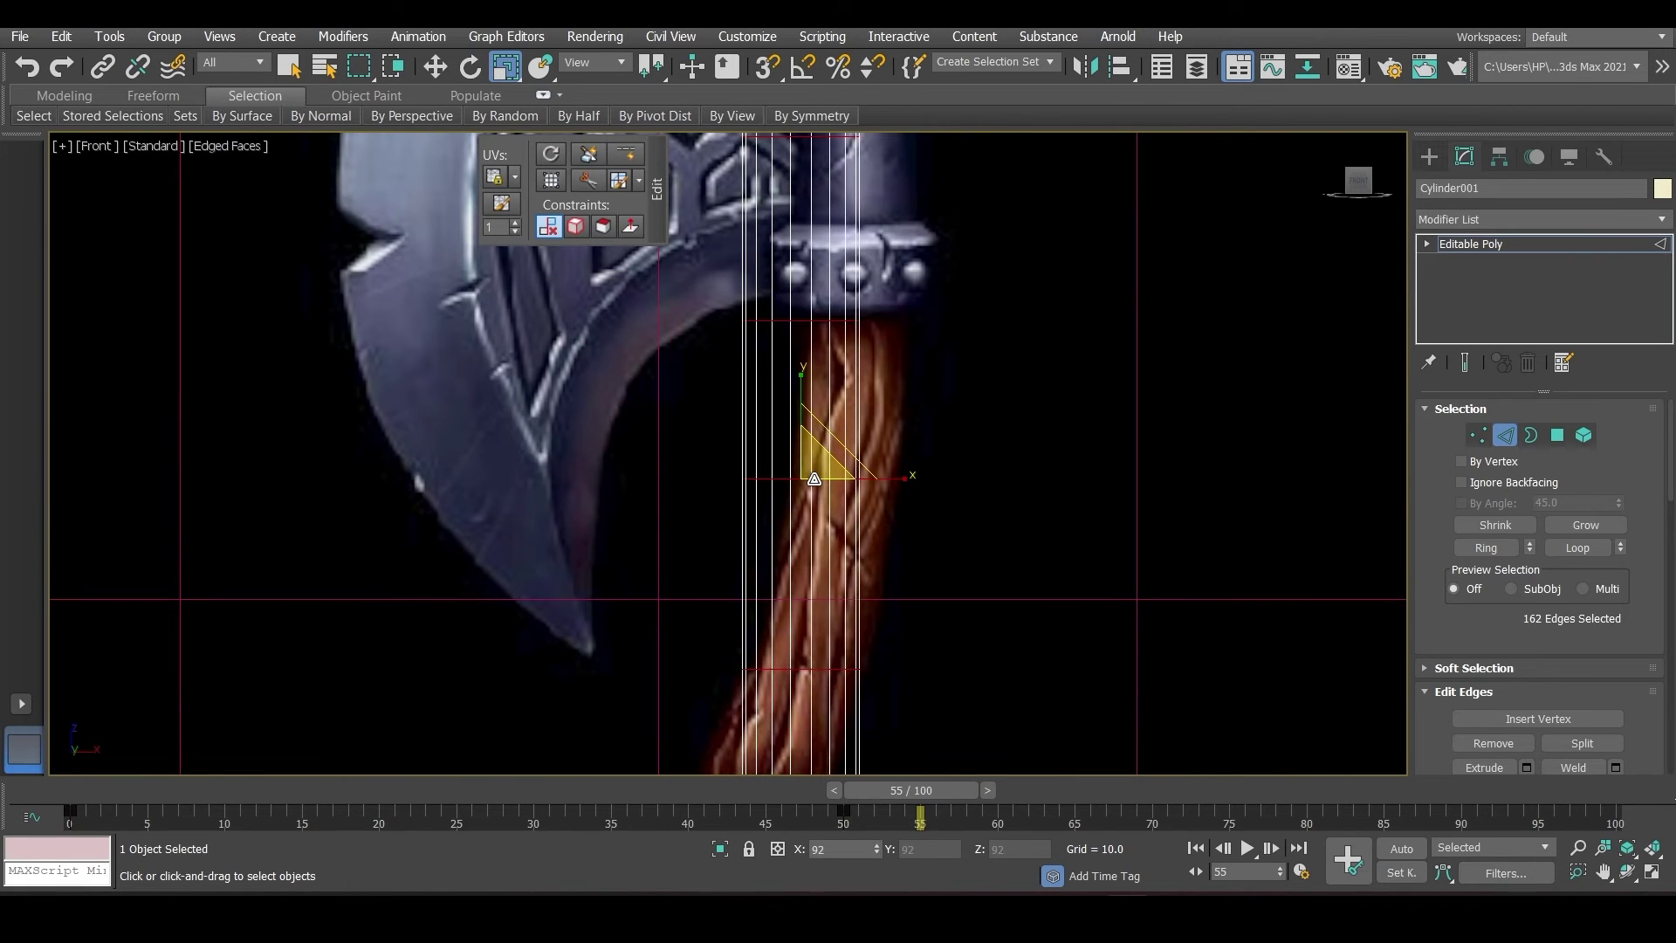
scroll(936, 364, "down", 5)
scroll(935, 364, "up", 1)
scroll(887, 417, "up", 5)
- Select the top edge loop, shift it right and tilt it to match the handle's top
left_click(914, 292)
left_click(848, 357)
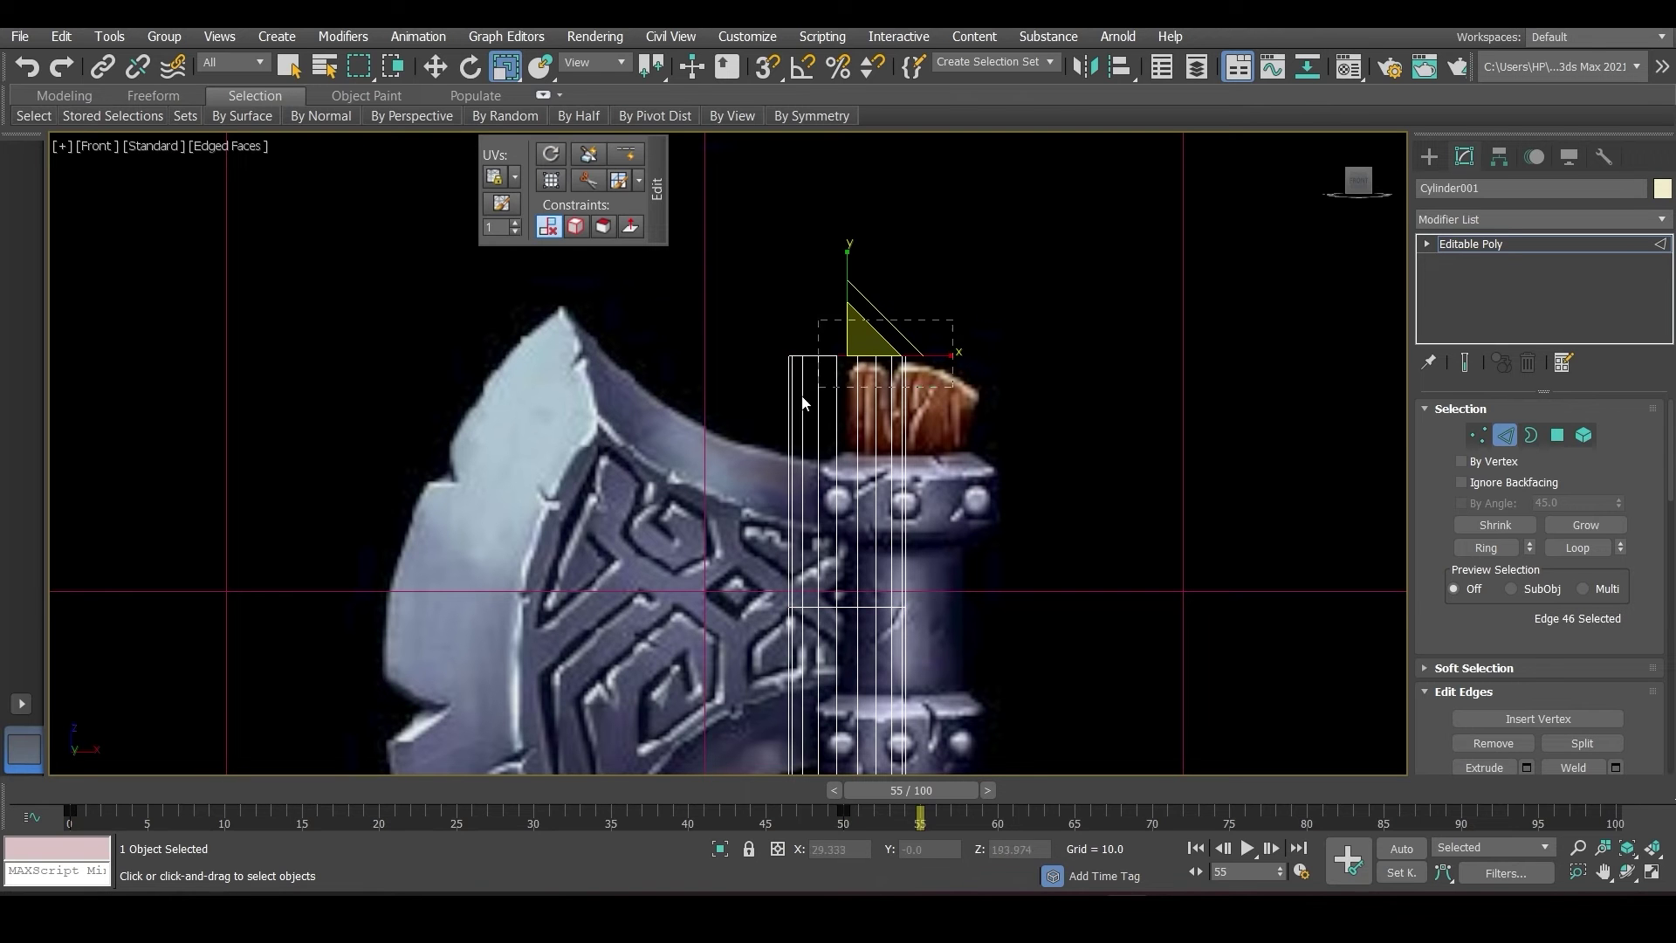
key("alt+l")
middle_click_drag(690, 444, 1116, 527, "alt")
key("f")
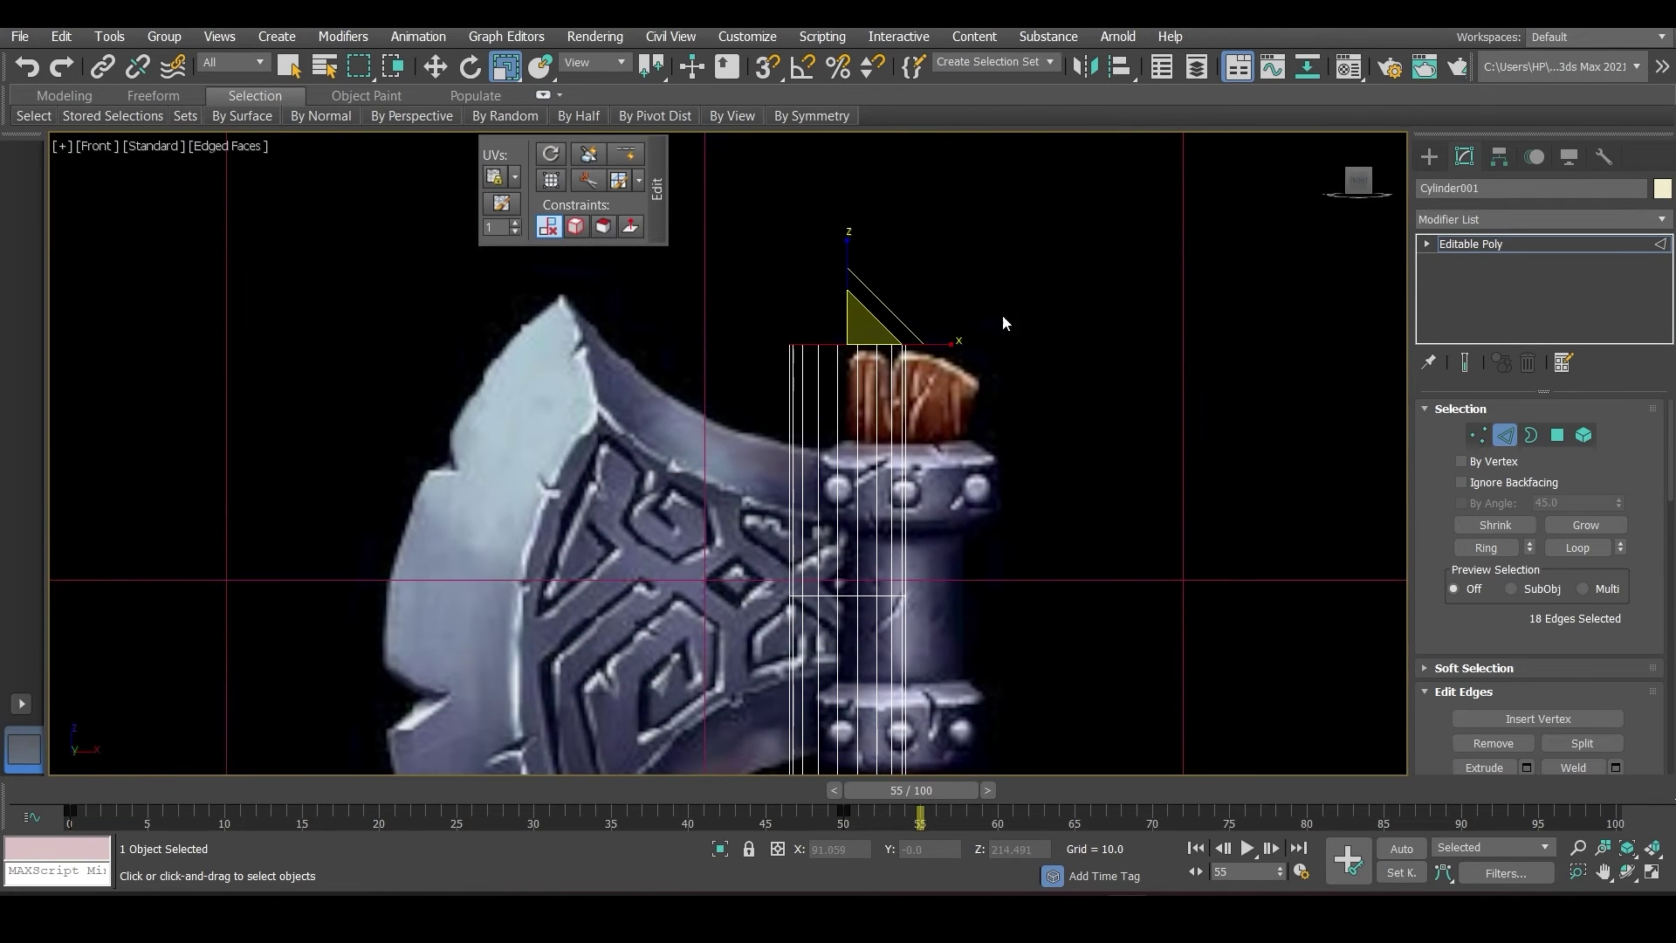
key("w")
left_click_drag(900, 350, 959, 359)
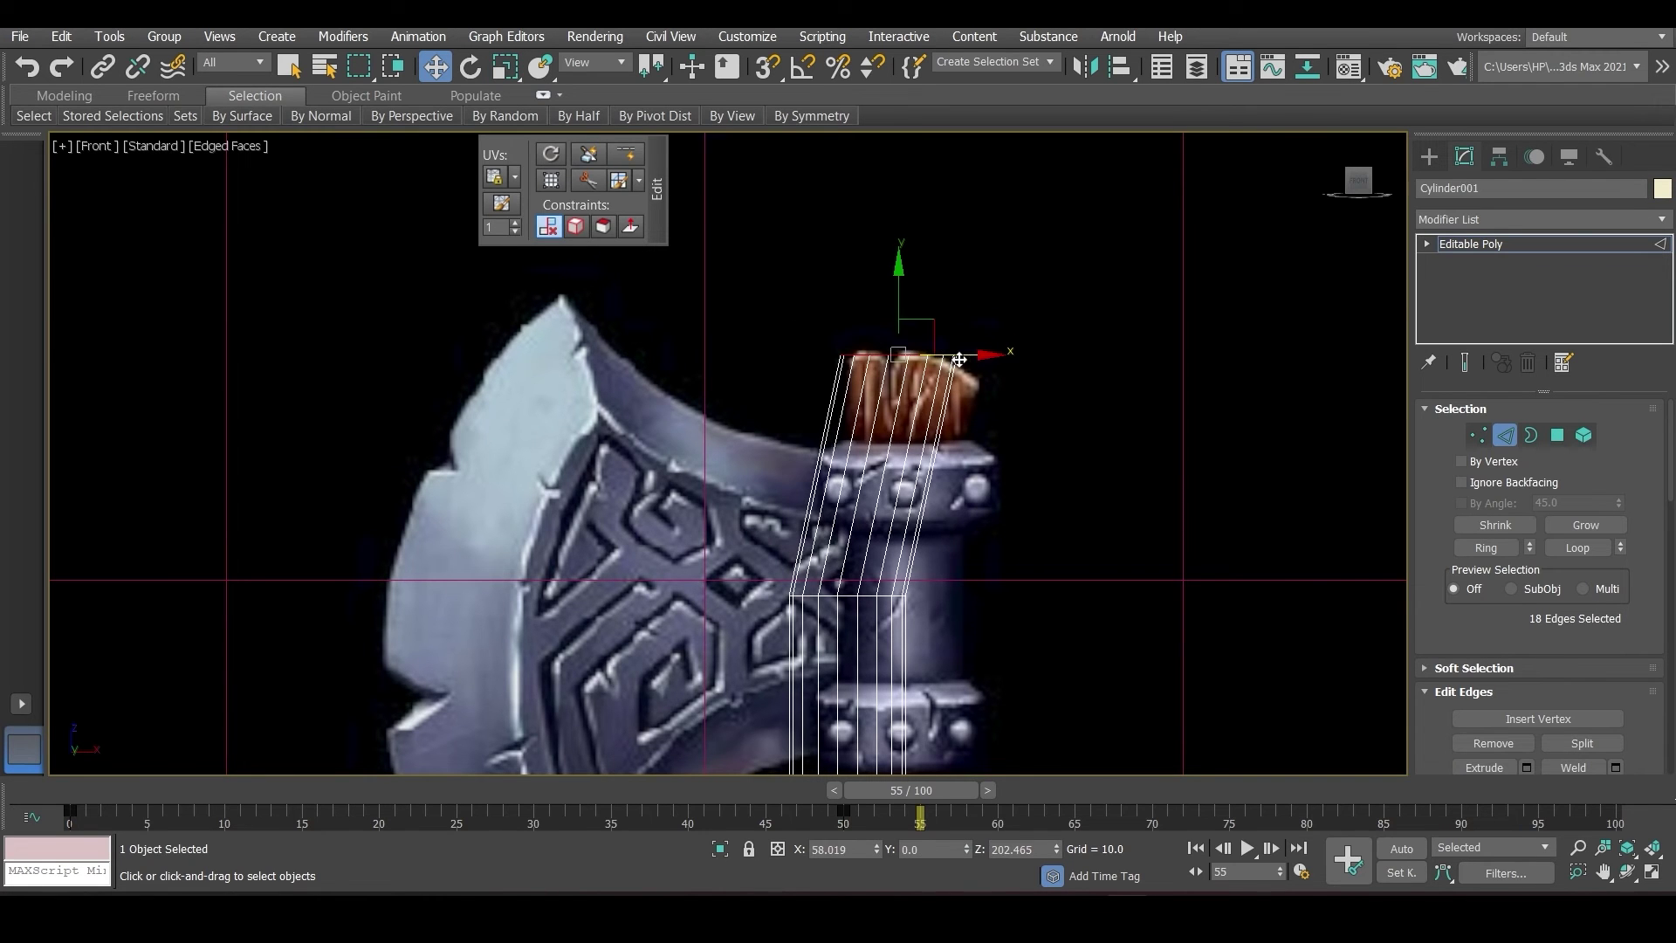
key("e")
left_click_drag(953, 318, 997, 335)
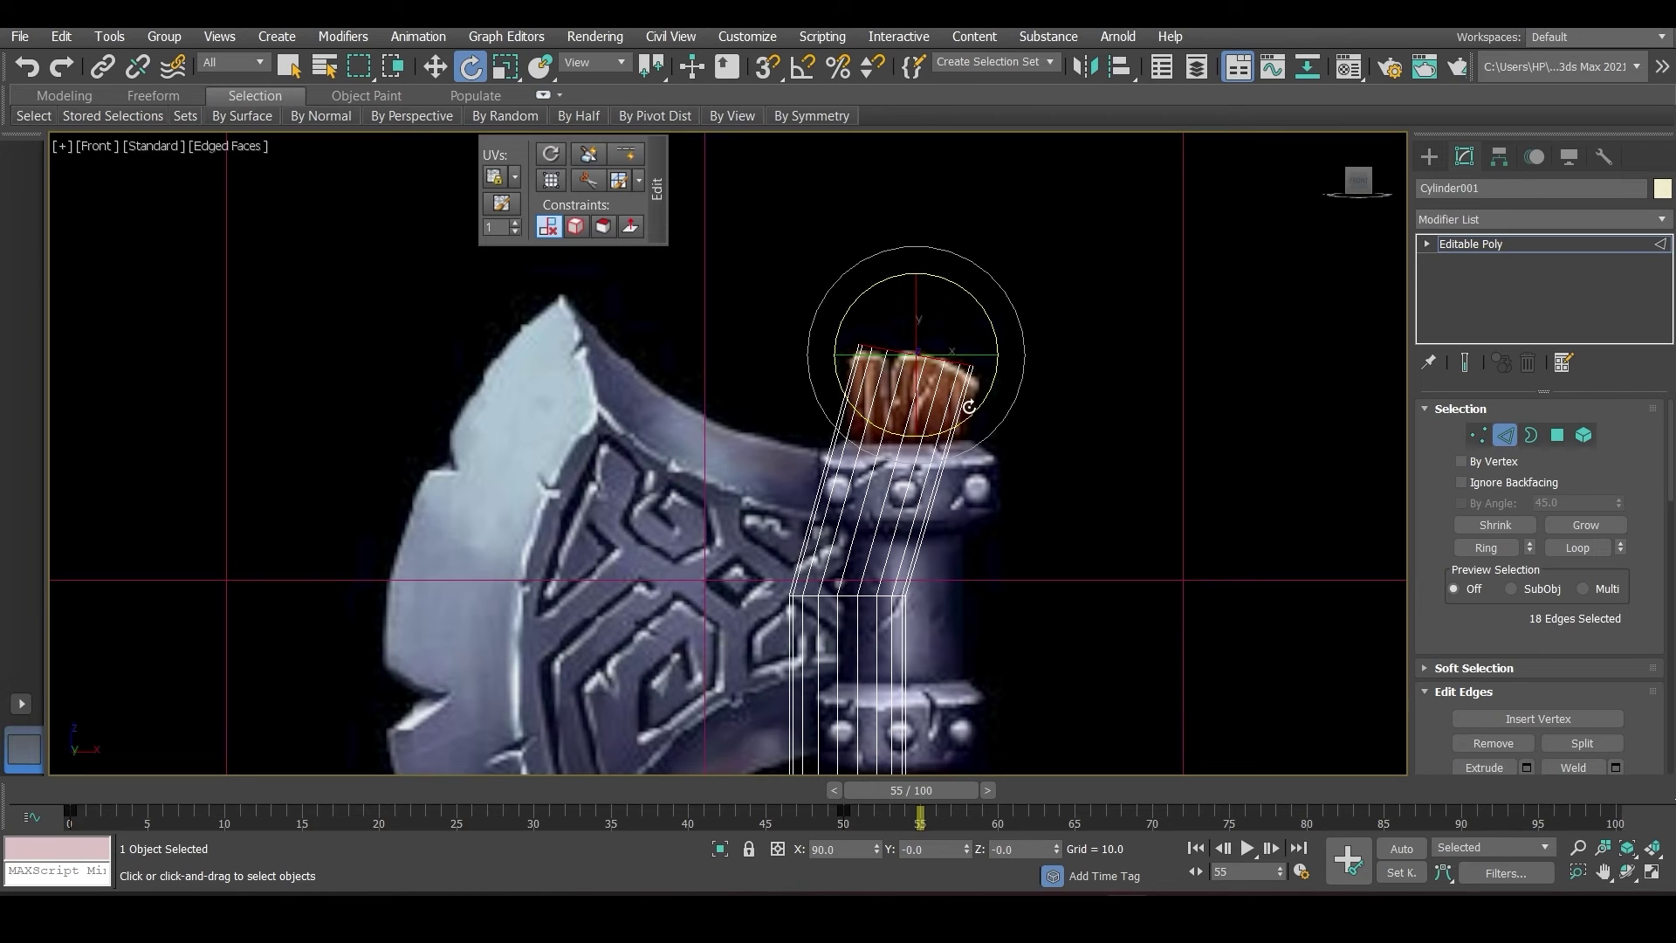
key("r")
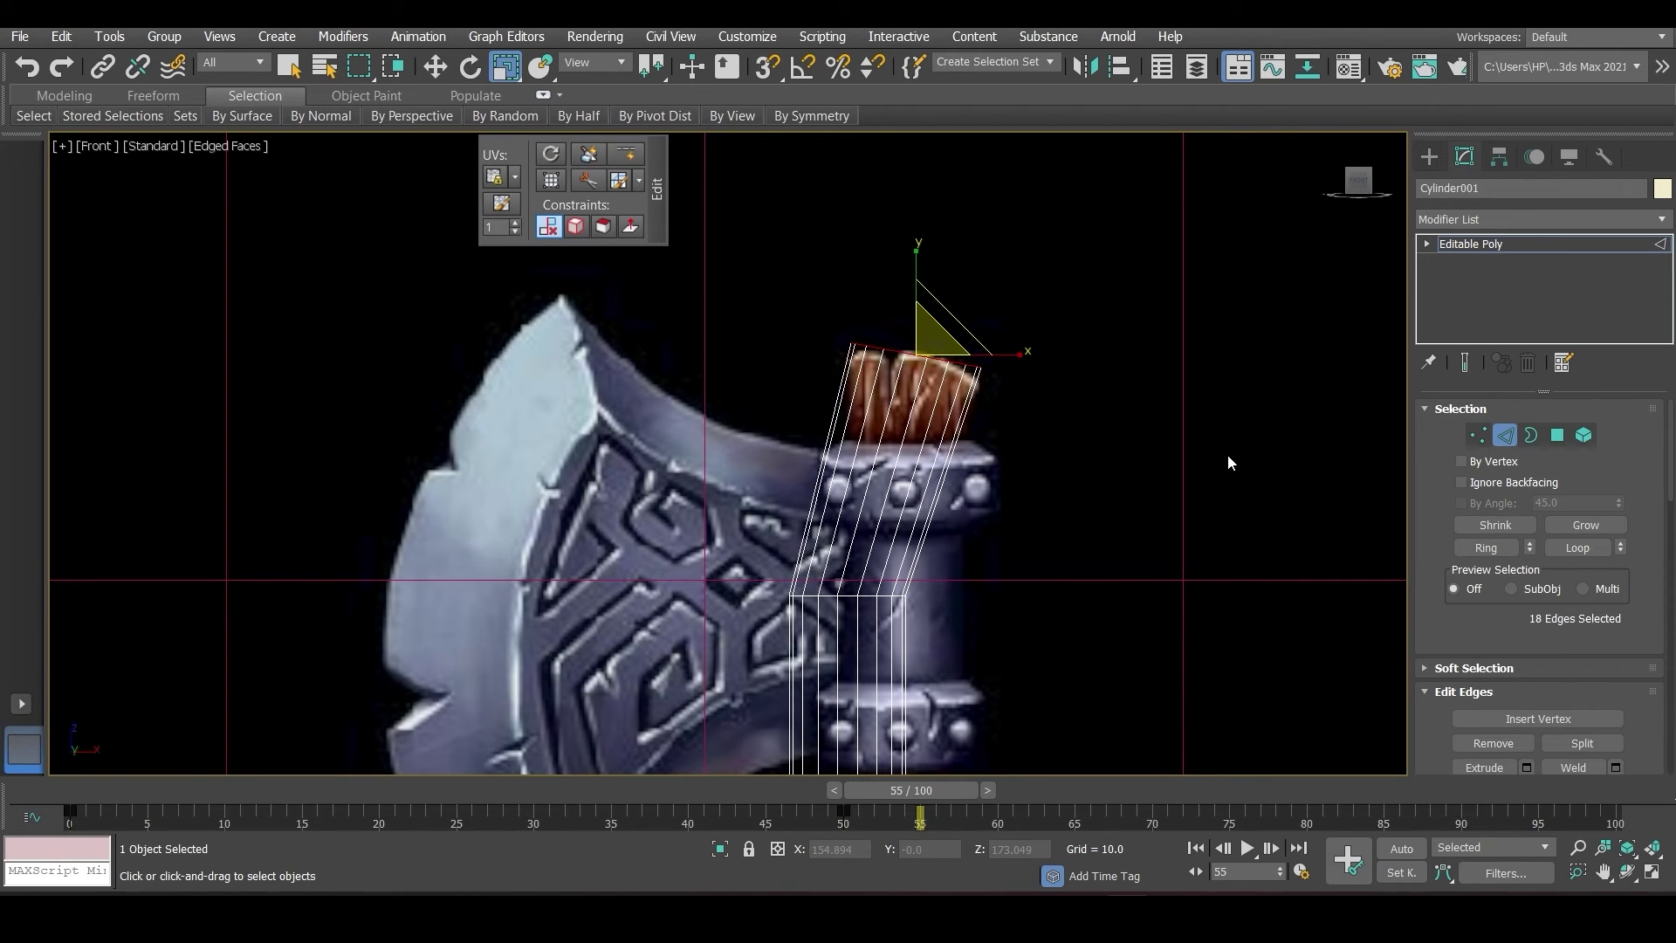
- Shift the rings below the axe head and at the lower collar right to follow the handle
middle_click_drag(1065, 663, 726, 422)
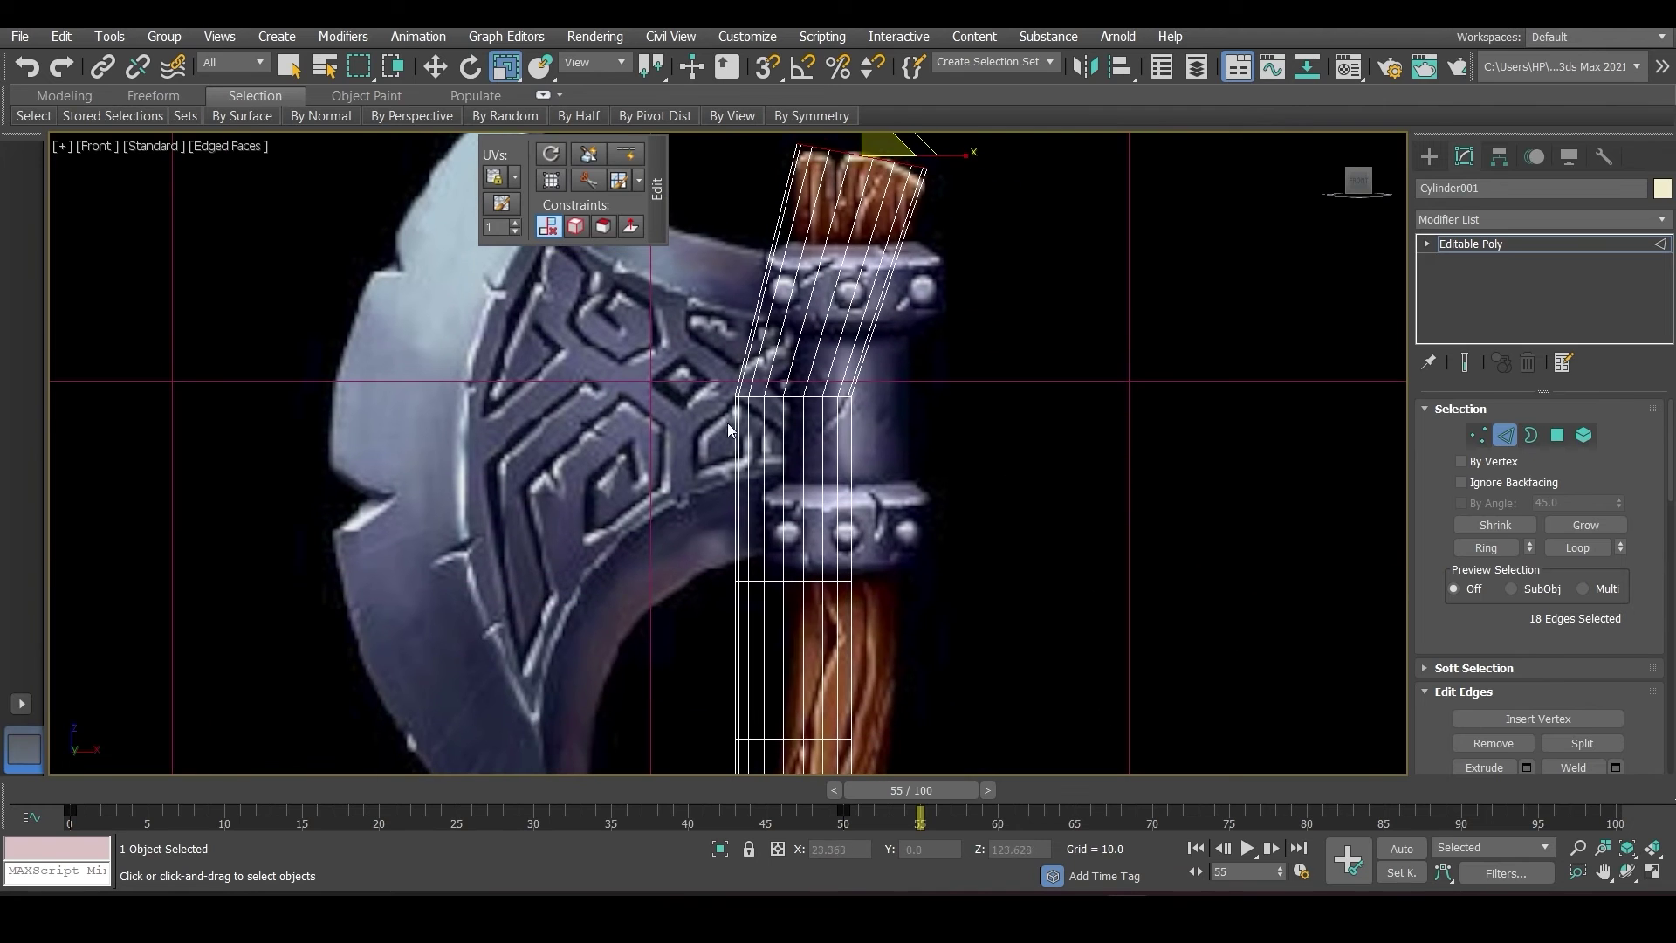
key("w")
left_click_drag(840, 397, 887, 423)
double_click(866, 580)
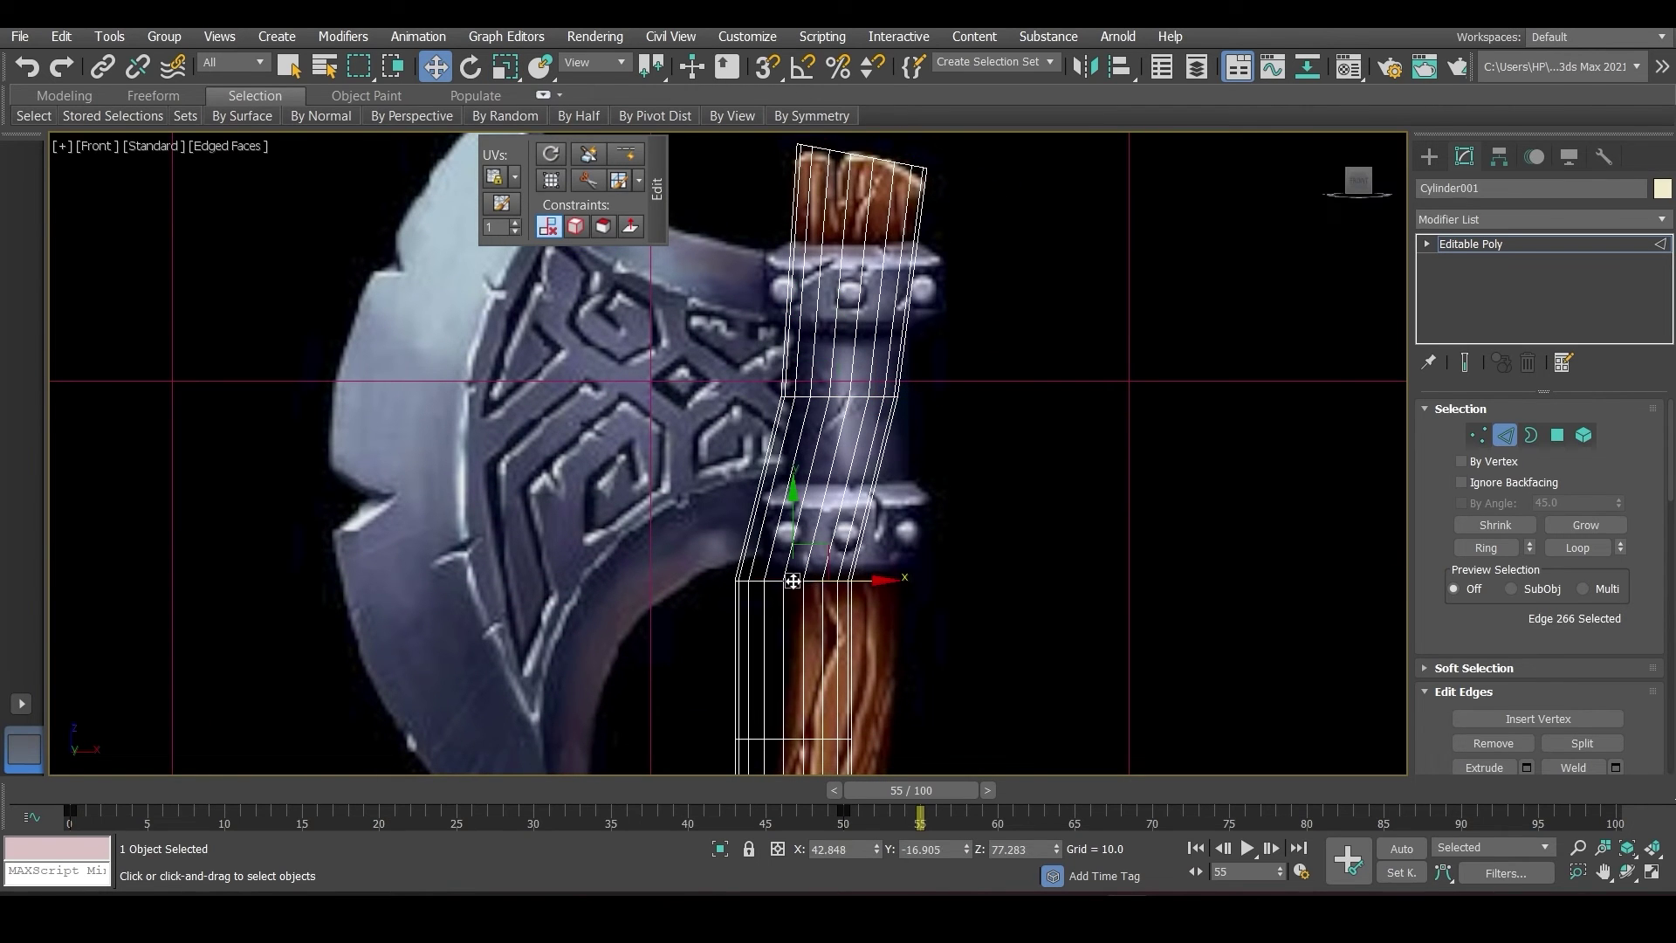
left_click_drag(866, 581, 908, 583)
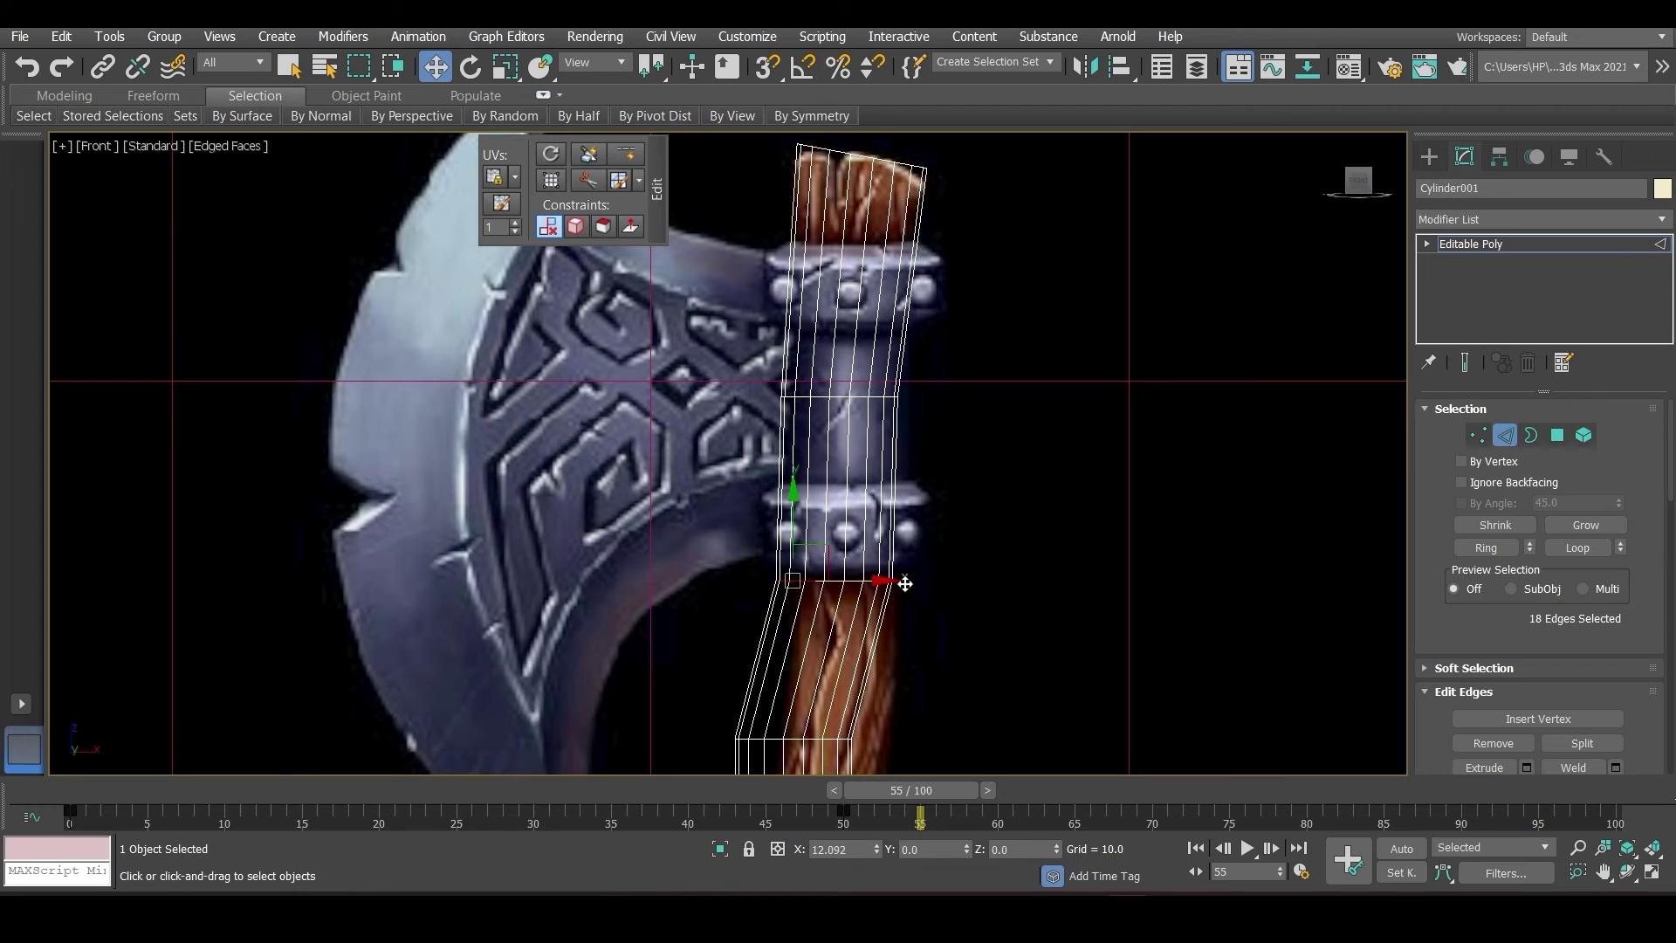
middle_click_drag(909, 583, 873, 169)
double_click(759, 325)
left_click_drag(841, 329, 868, 329)
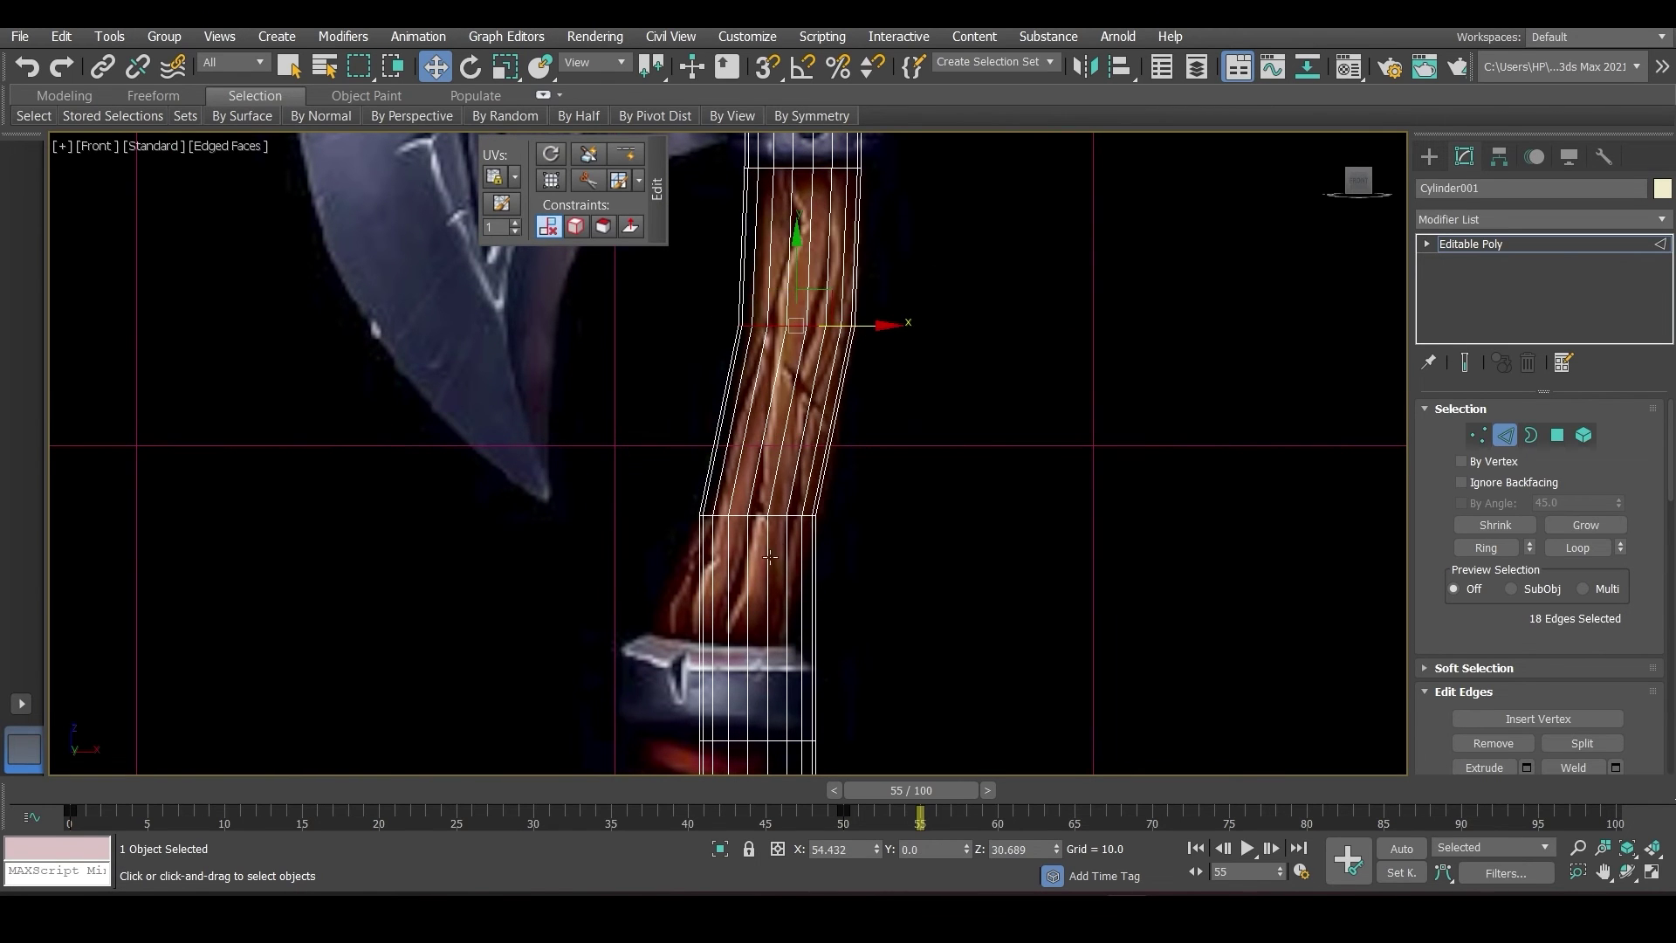
- Shift the rings further down the handle left to bend it along the reference curve
middle_click_drag(770, 556, 781, 286)
double_click(816, 468)
left_click_drag(816, 471, 776, 469)
middle_click_drag(889, 555, 987, 306)
double_click(864, 386)
left_click_drag(866, 389, 852, 394)
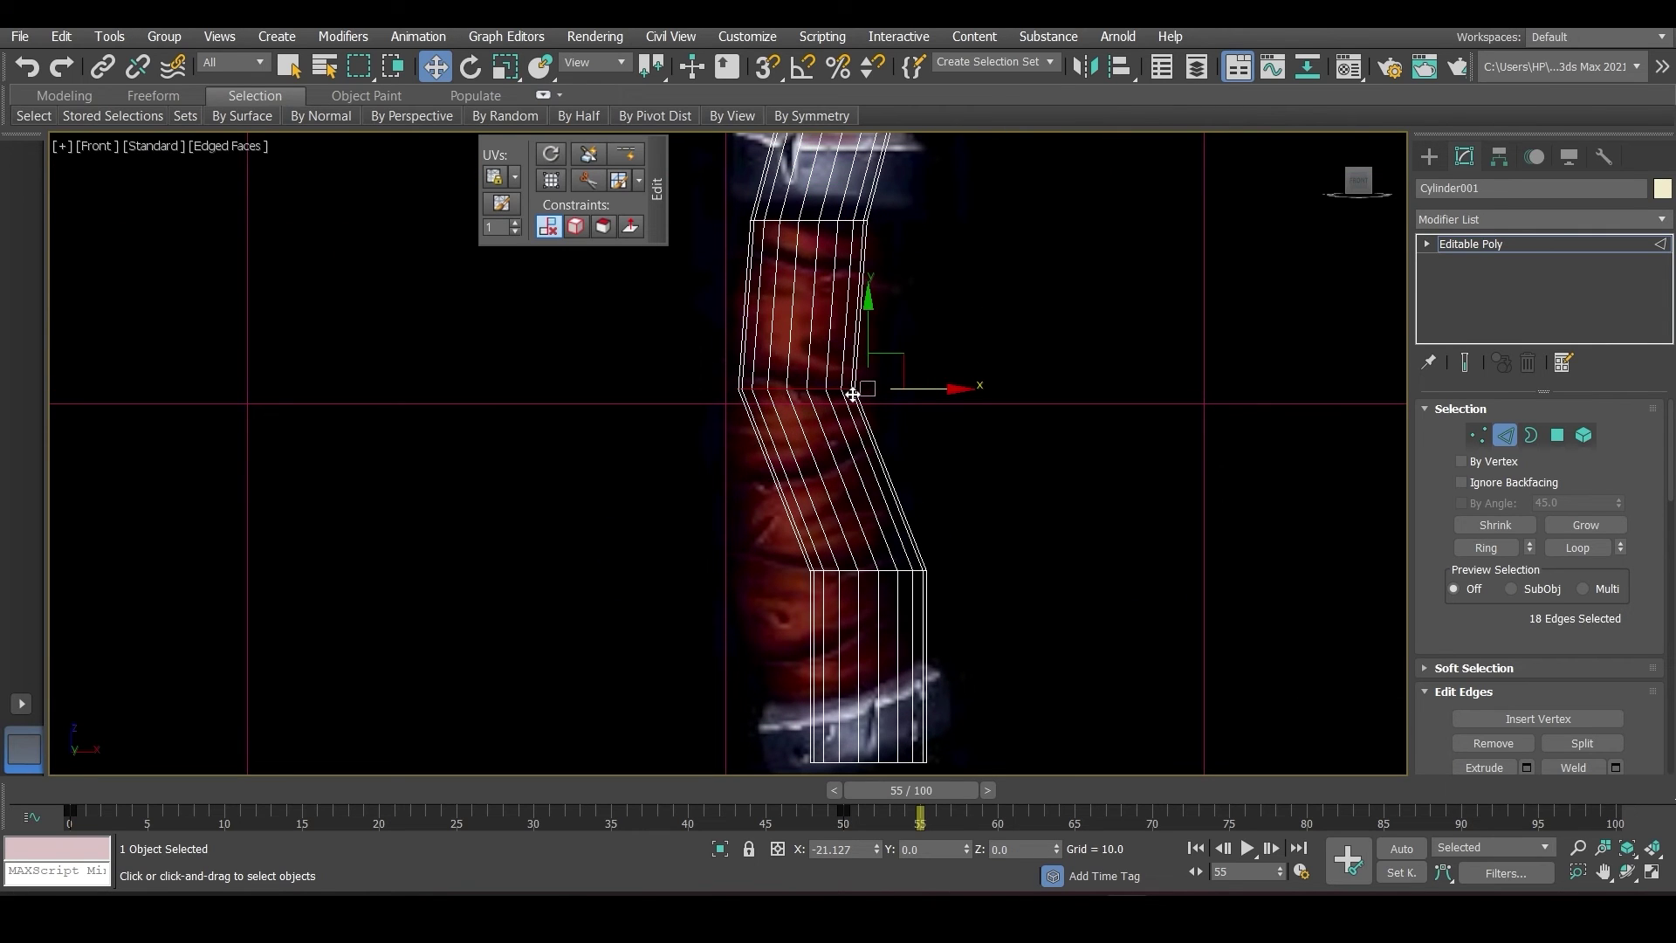
double_click(868, 569)
left_click_drag(926, 568, 870, 568)
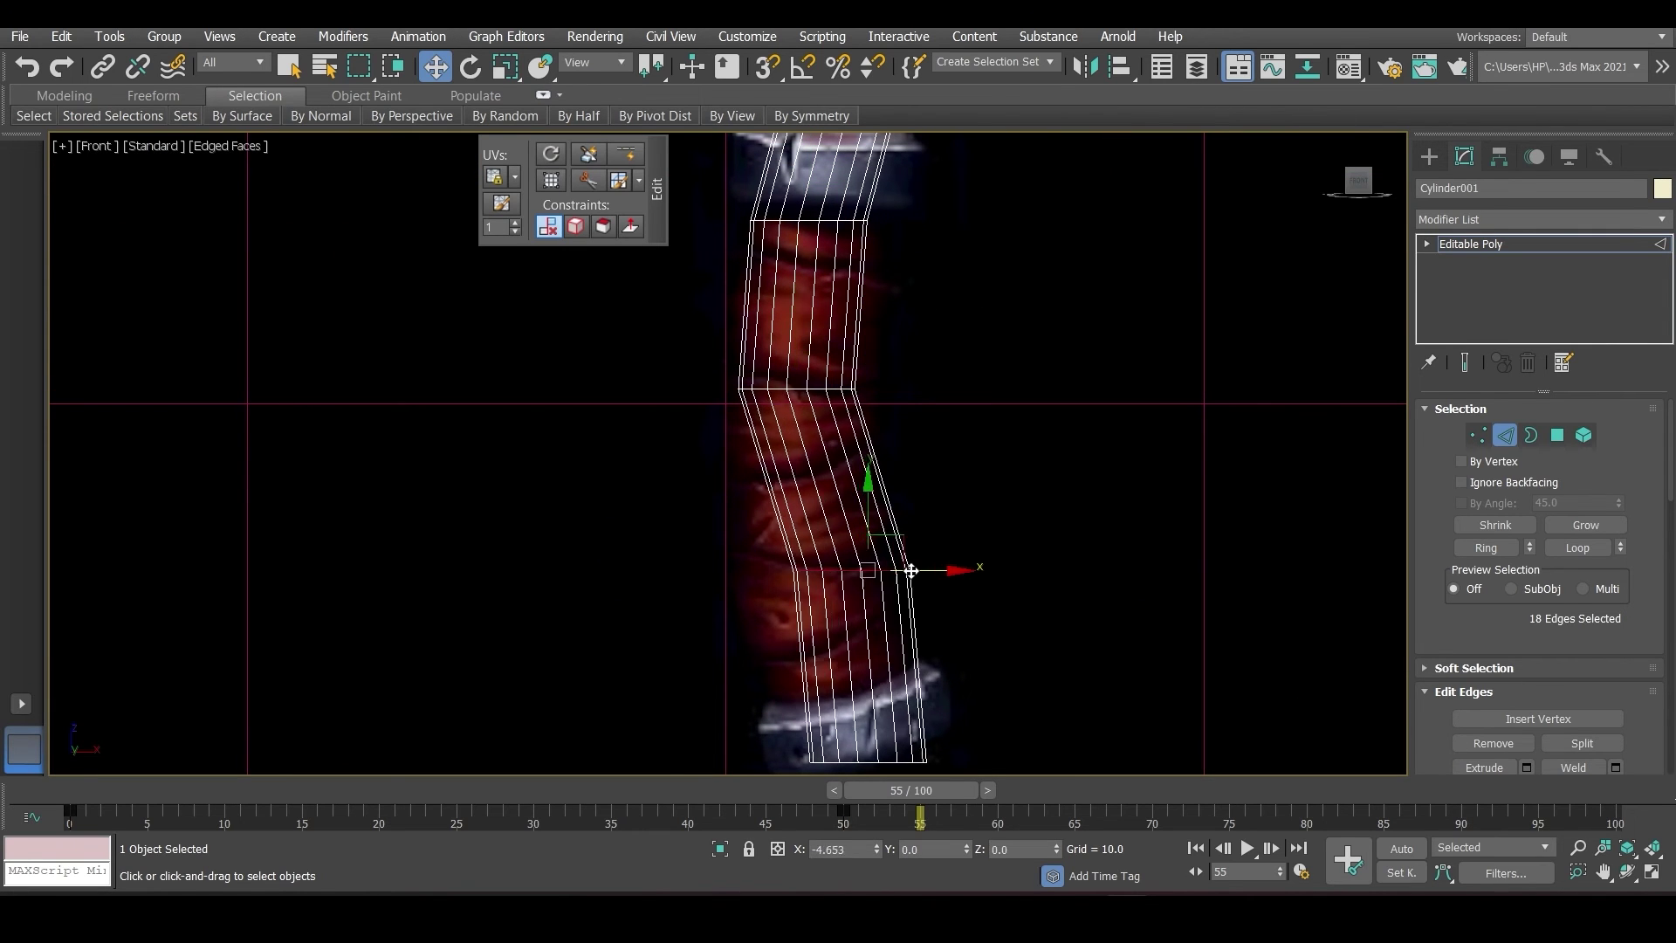
- Nudge the top ring near the collar slightly right and select the bottom-end edges
double_click(798, 390)
scroll(735, 405, "up", 2)
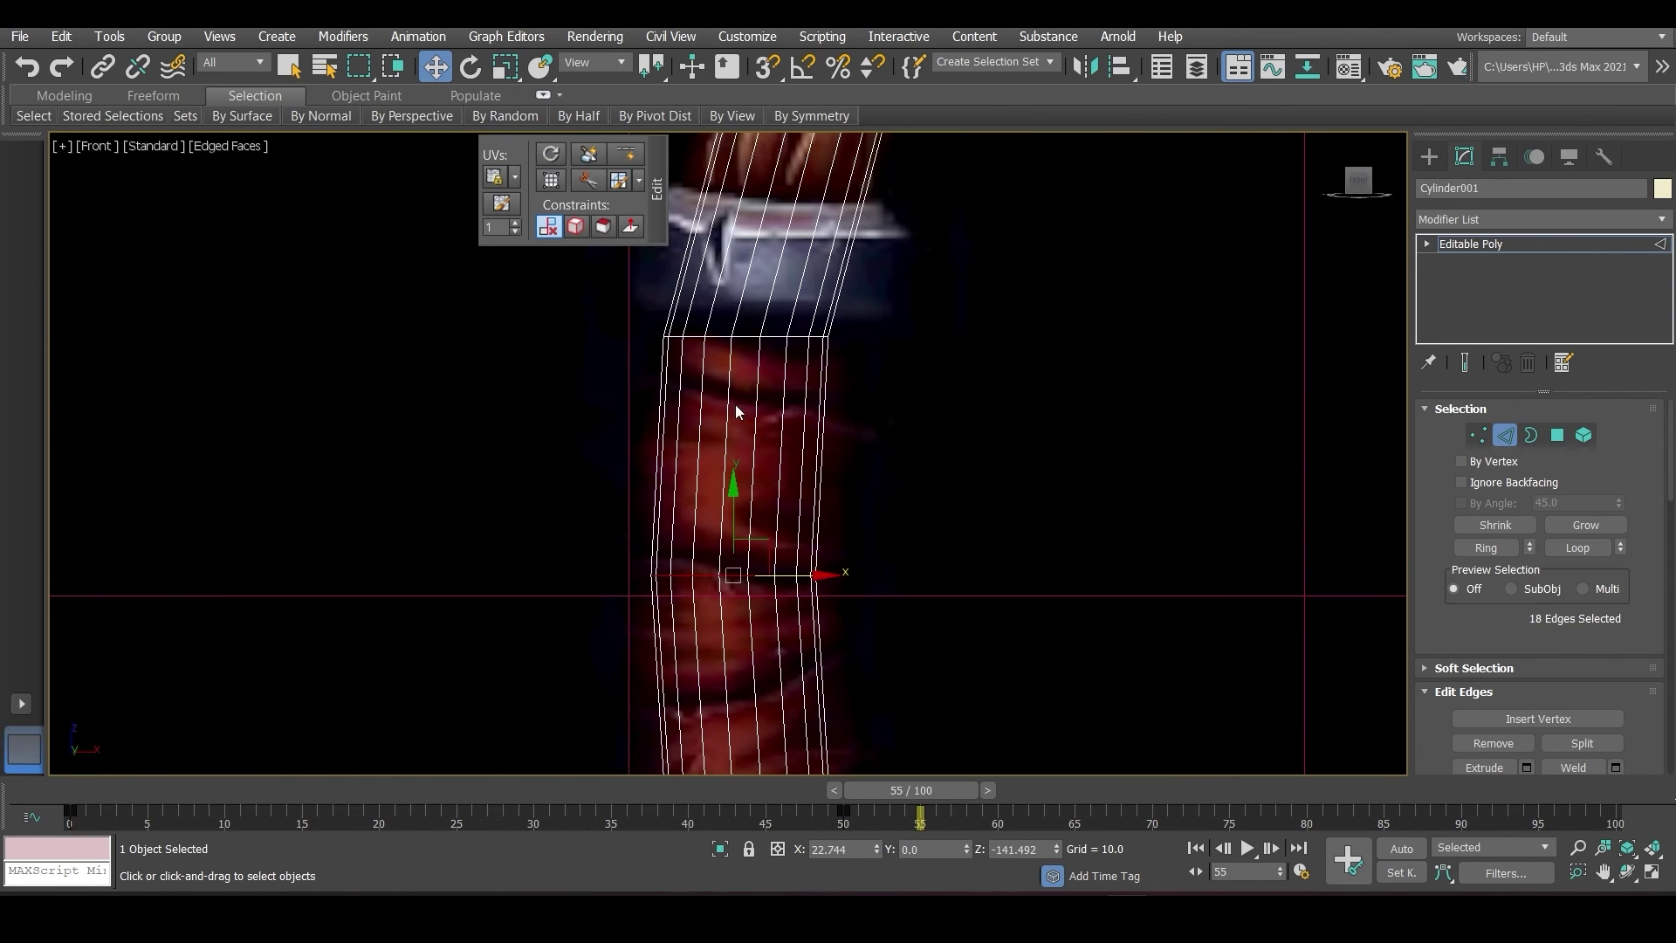
double_click(745, 339)
left_click_drag(789, 337, 798, 337)
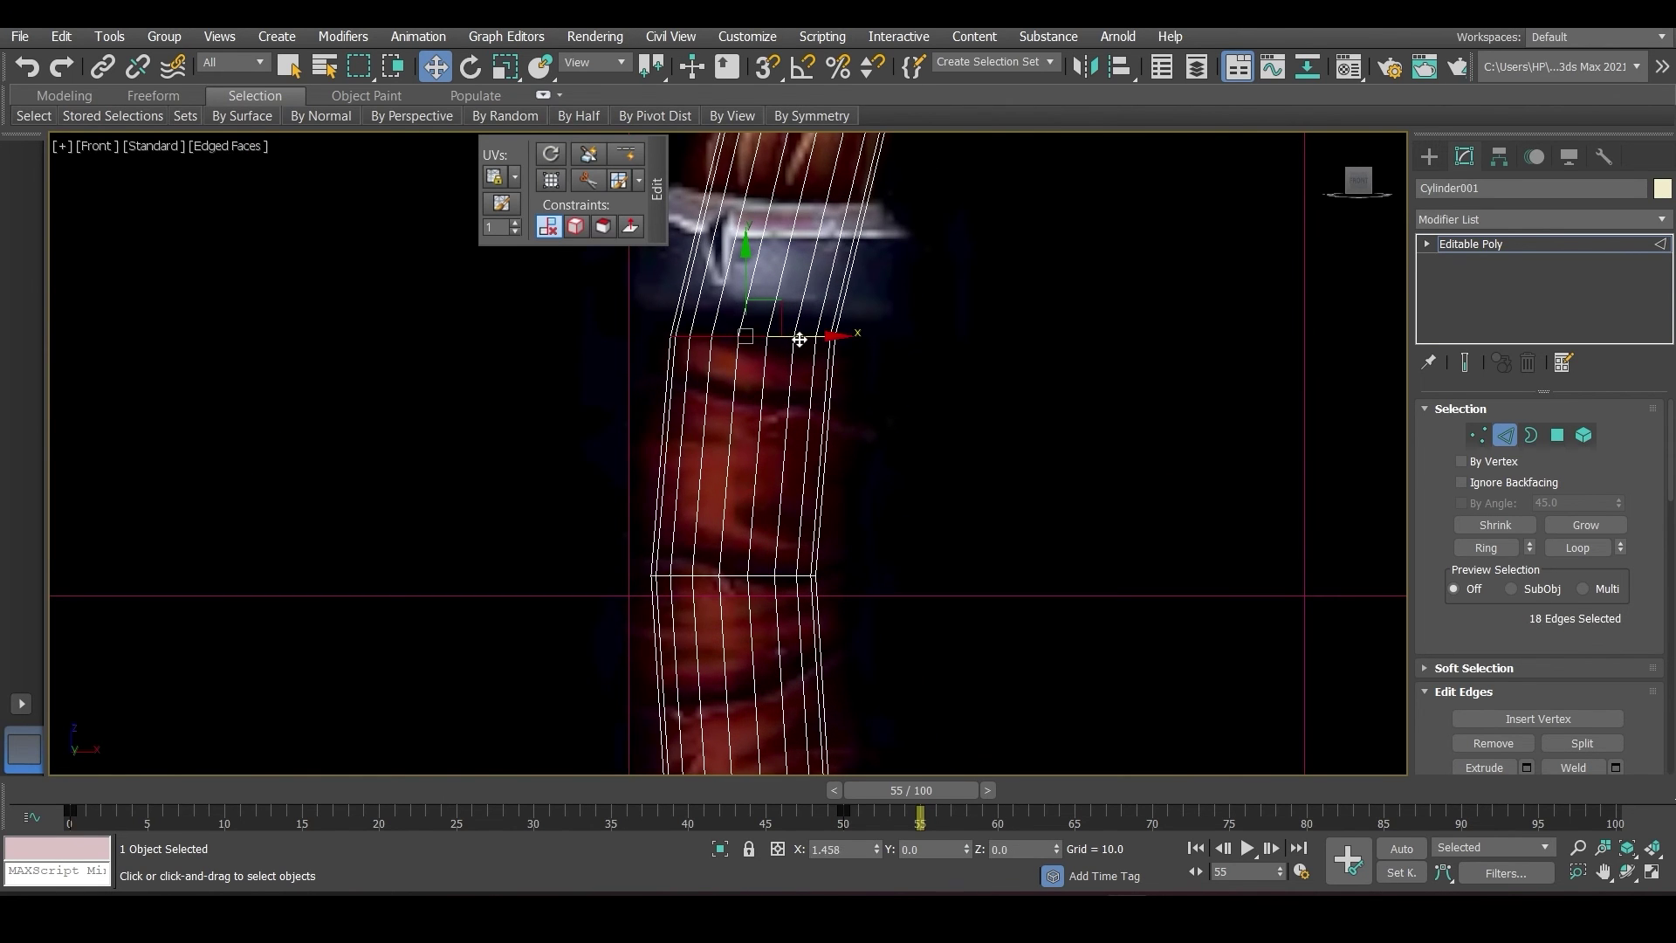
middle_click_drag(922, 417, 941, 257)
scroll(828, 459, "up", 3)
left_click(830, 458)
- Rotate the bottom edge ring around Z so it matches the angle of the handle's end
left_click_drag(1025, 524, 647, 432)
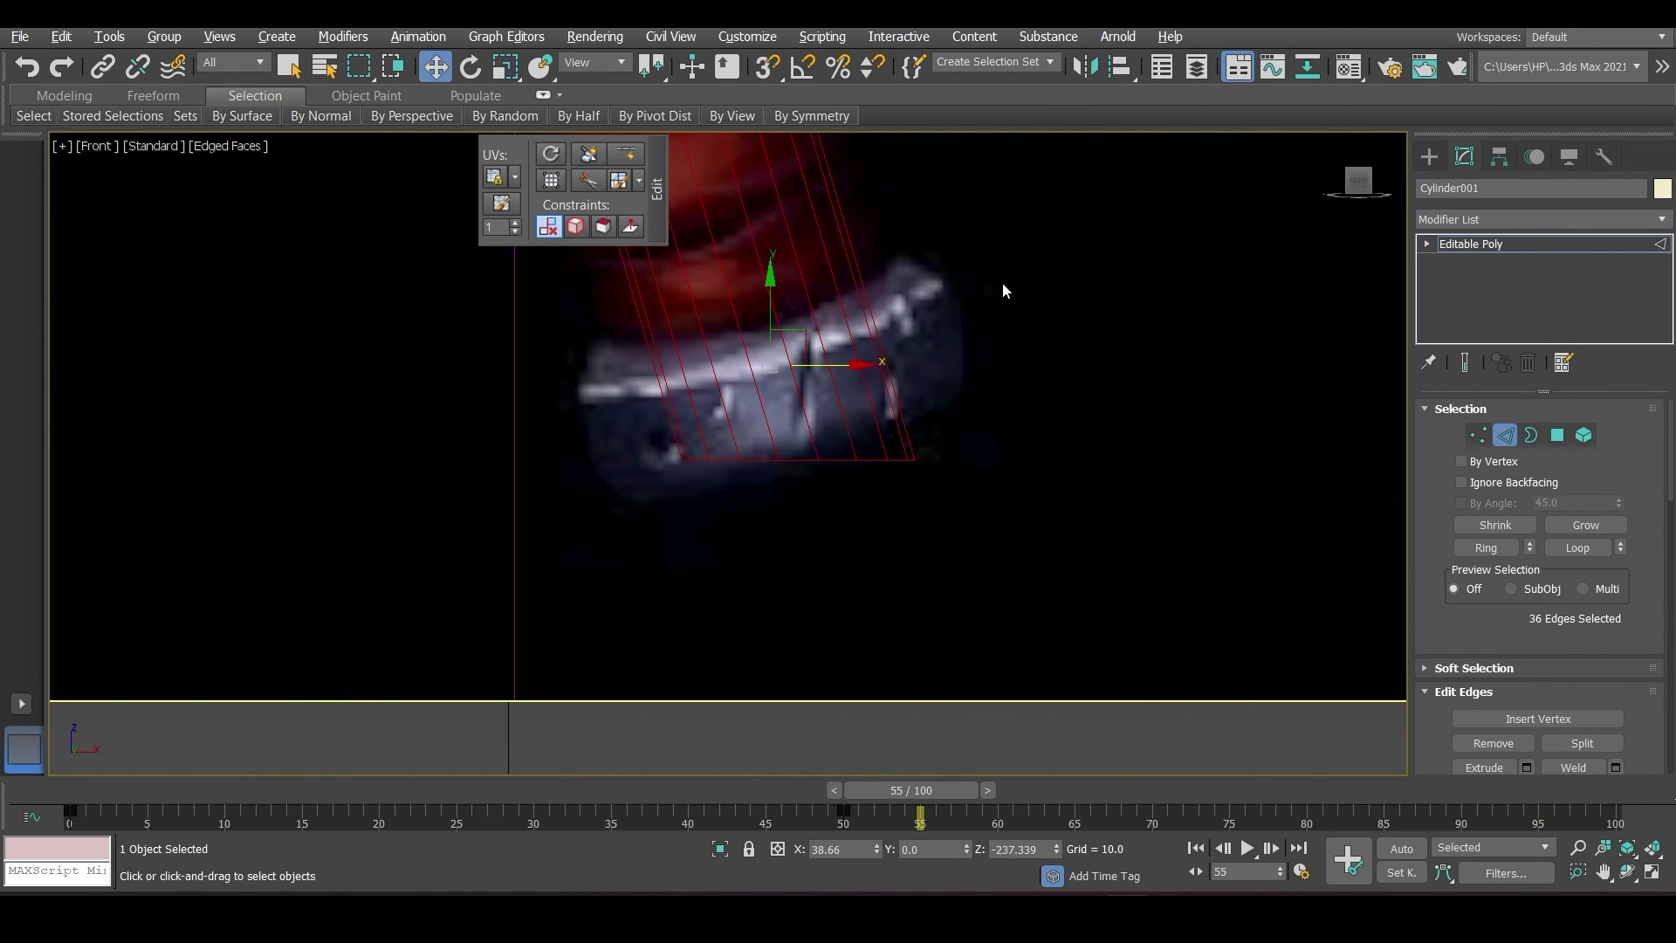
key("e")
left_click_drag(859, 410, 854, 372)
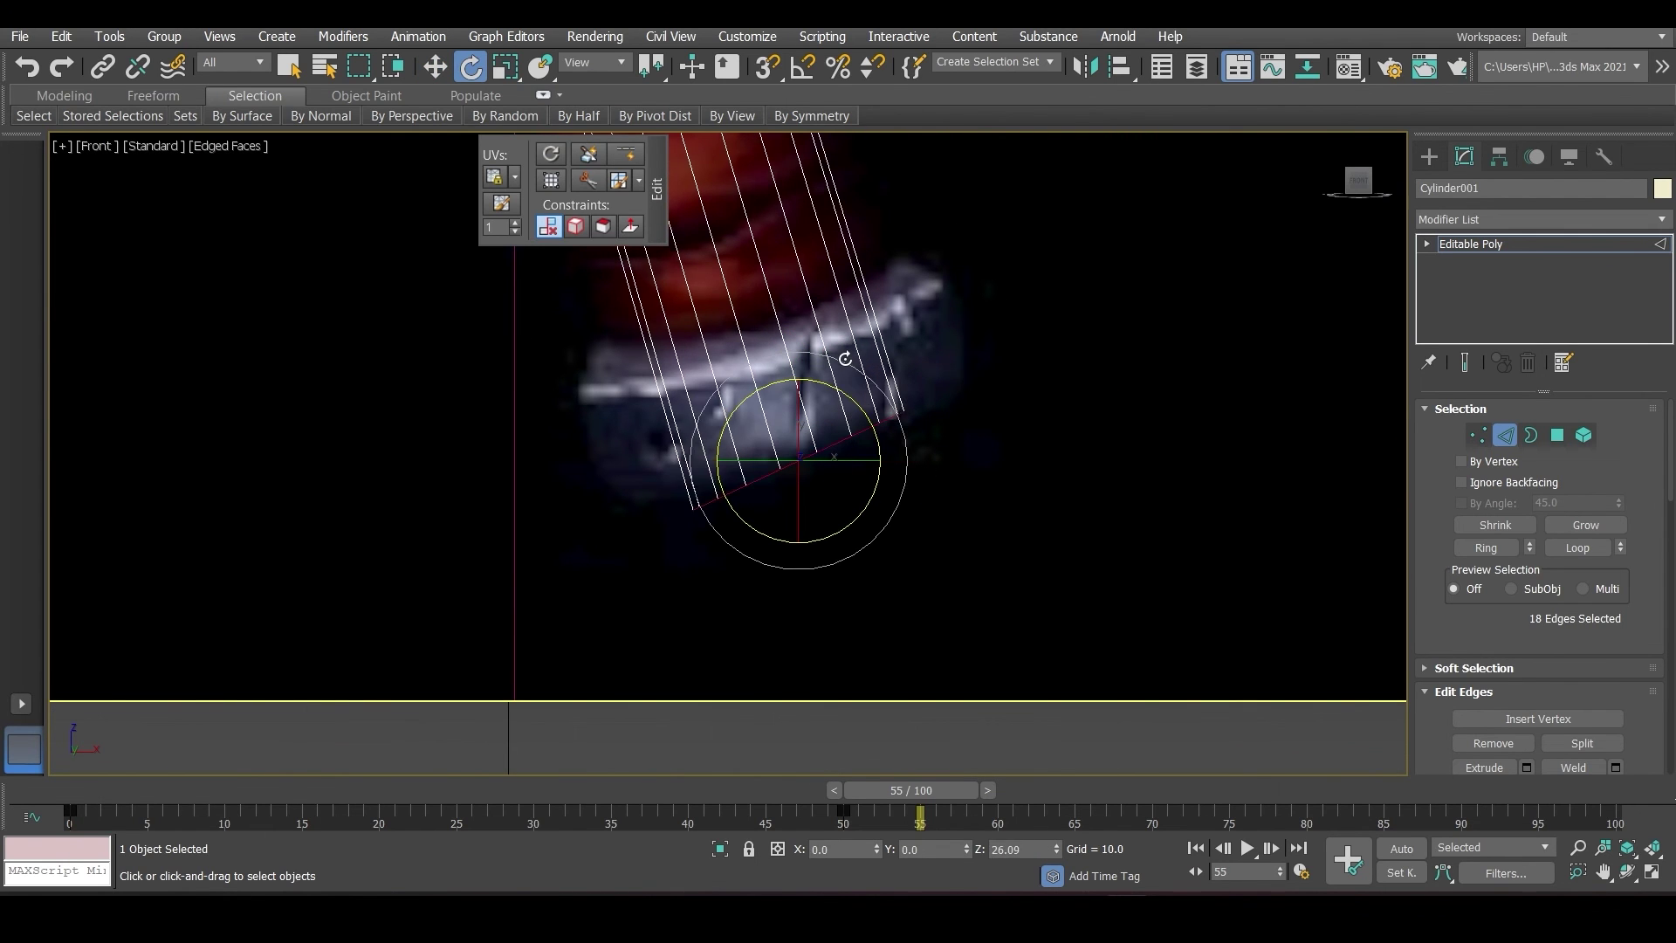
scroll(974, 396, "down", 3)
middle_click_drag(975, 396, 984, 527)
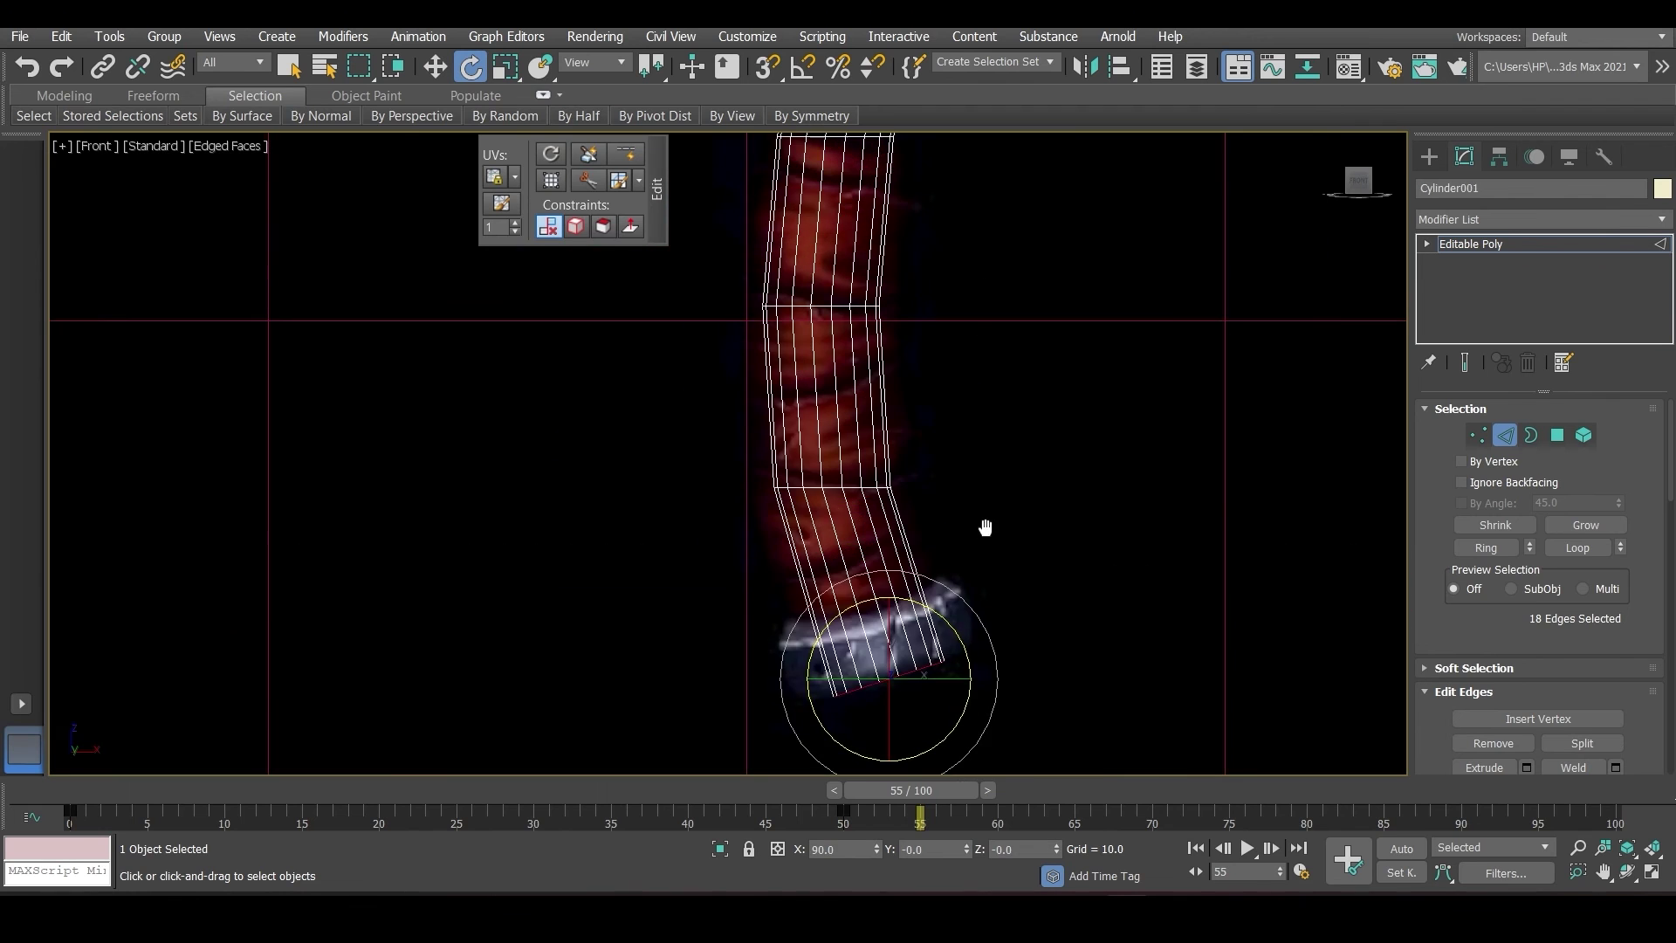
scroll(836, 482, "up", 5)
left_click_drag(905, 475, 896, 459)
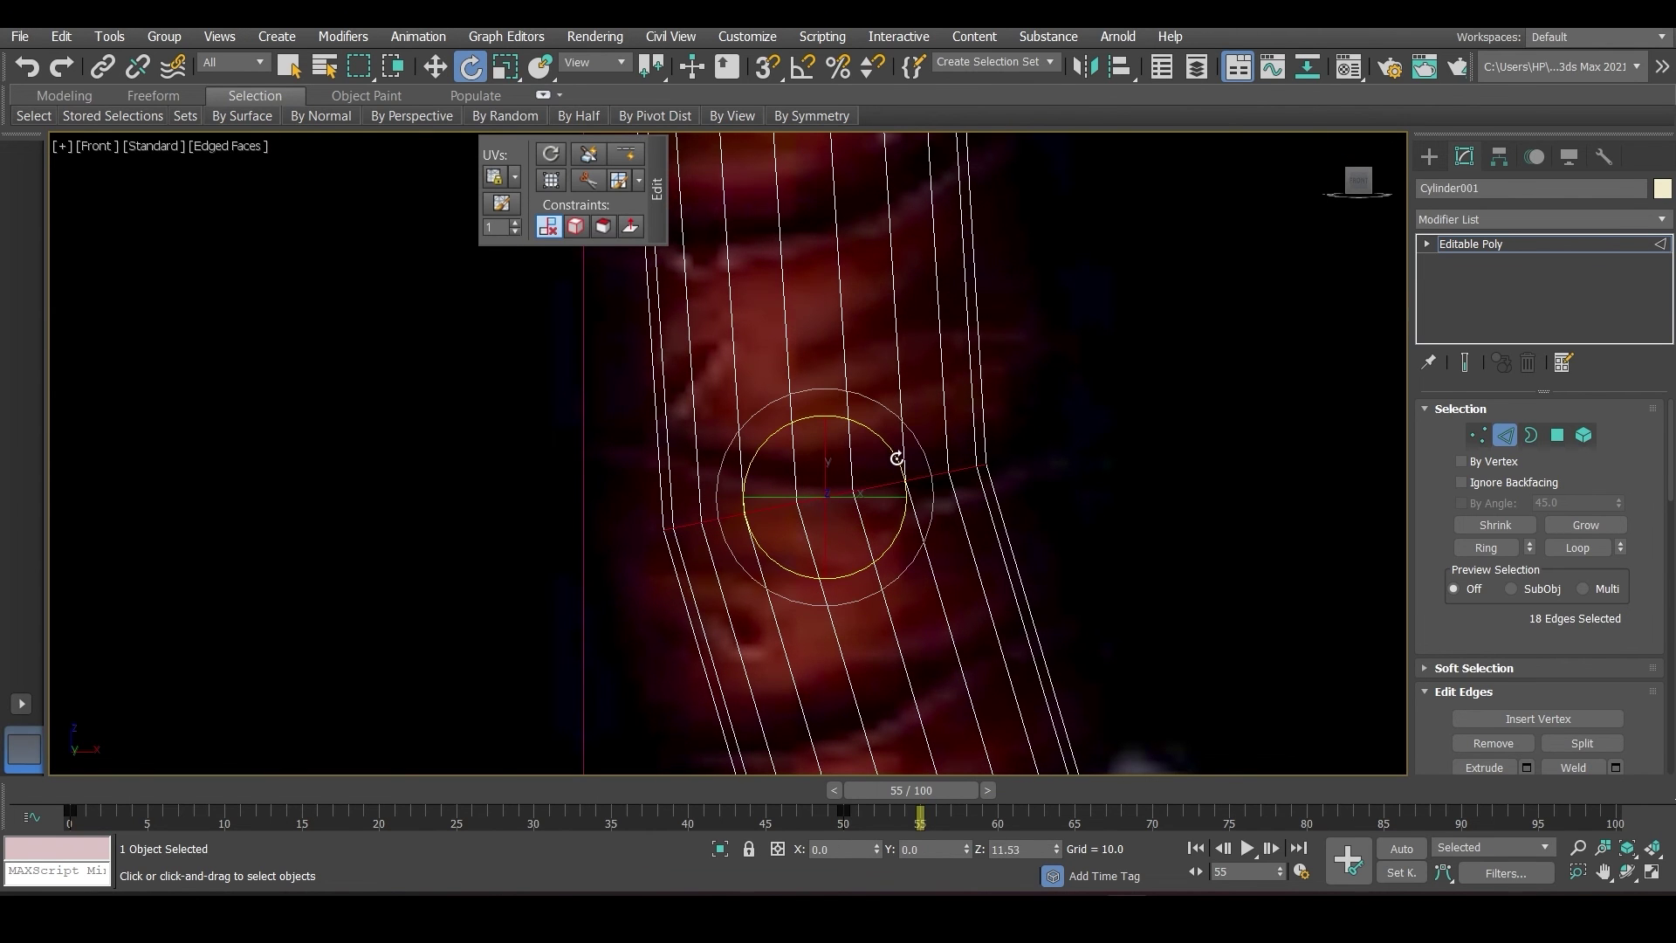
scroll(895, 459, "down", 3)
middle_click_drag(914, 212, 909, 521)
- Tilt the edge rings above the bottom end and near the lower collar to follow the curve
double_click(940, 494)
mouse_move(984, 456)
middle_mouse_down()
mouse_move(1092, 718)
mouse_move(908, 577)
middle_mouse_up()
double_click(908, 573)
left_click_drag(955, 555, 959, 563)
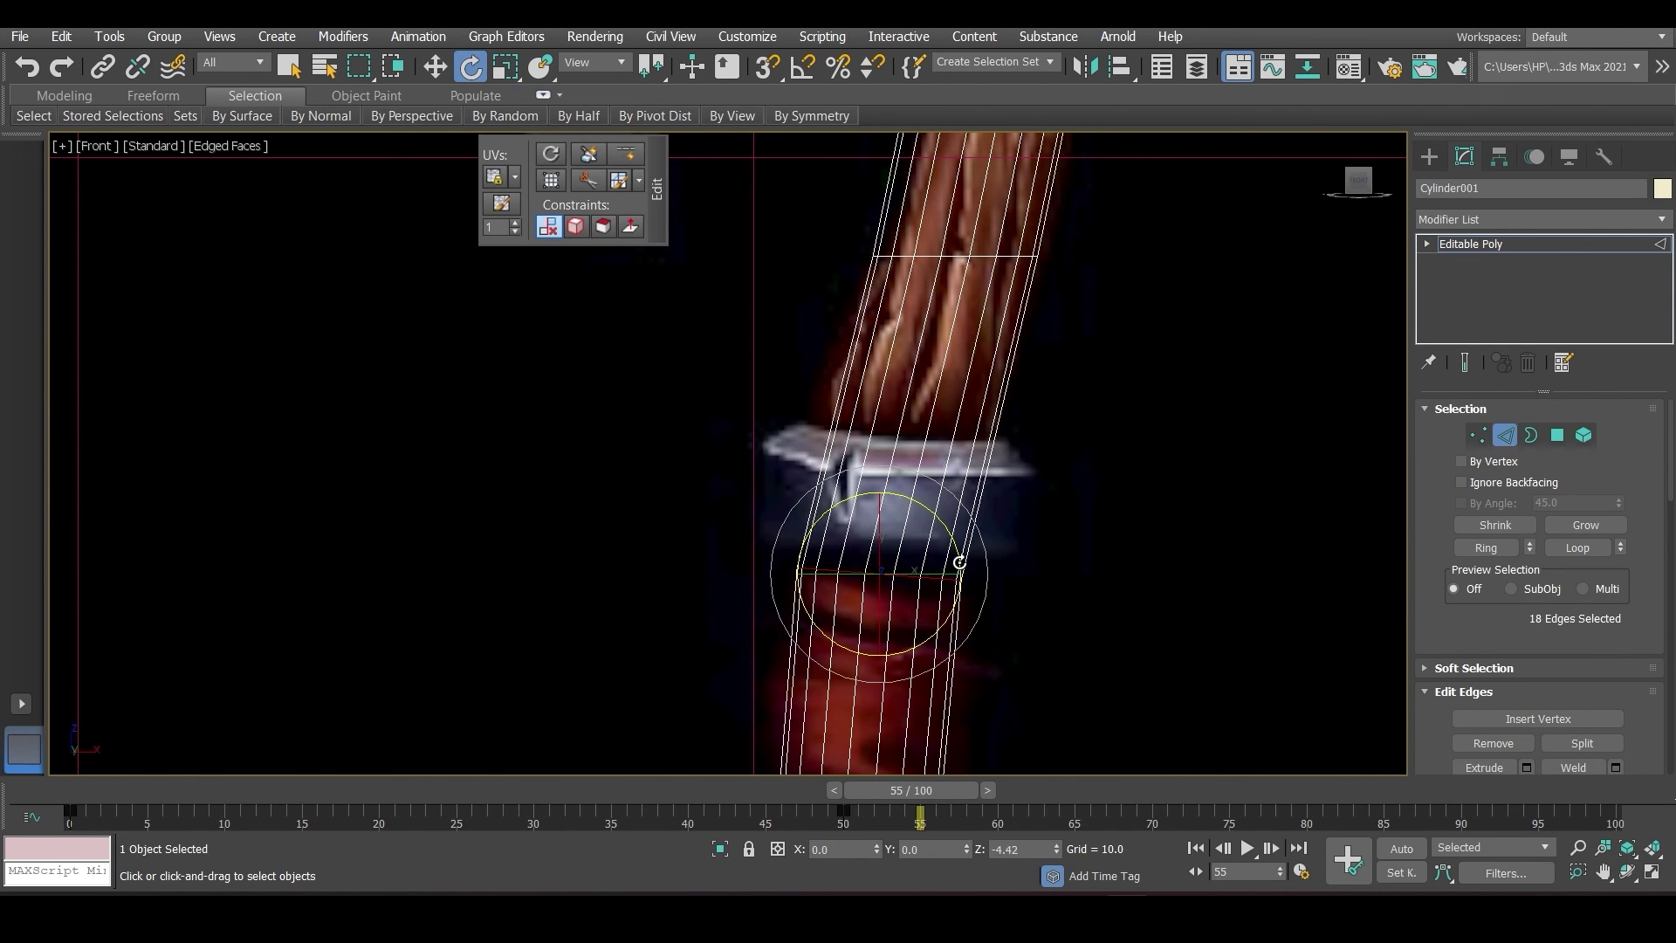
middle_click_drag(959, 563, 1010, 730)
- Select a ring and an edge on the upper handle below the head, then zoom to check the bend
double_click(857, 497)
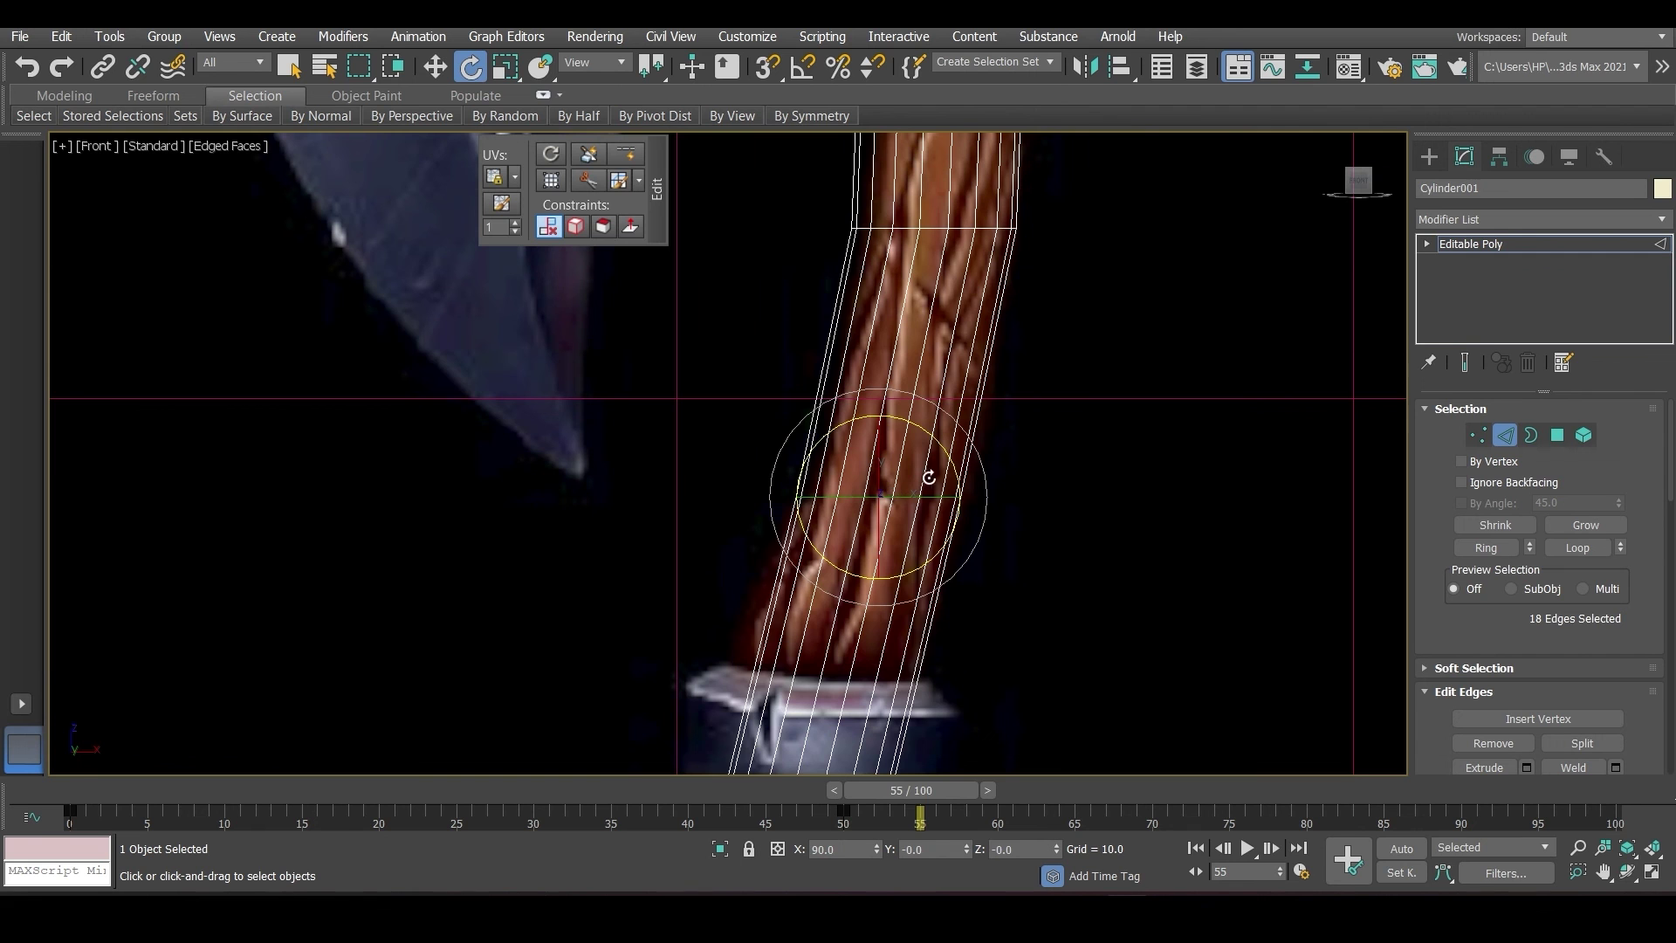
middle_click_drag(1012, 437, 866, 541)
left_click(850, 549)
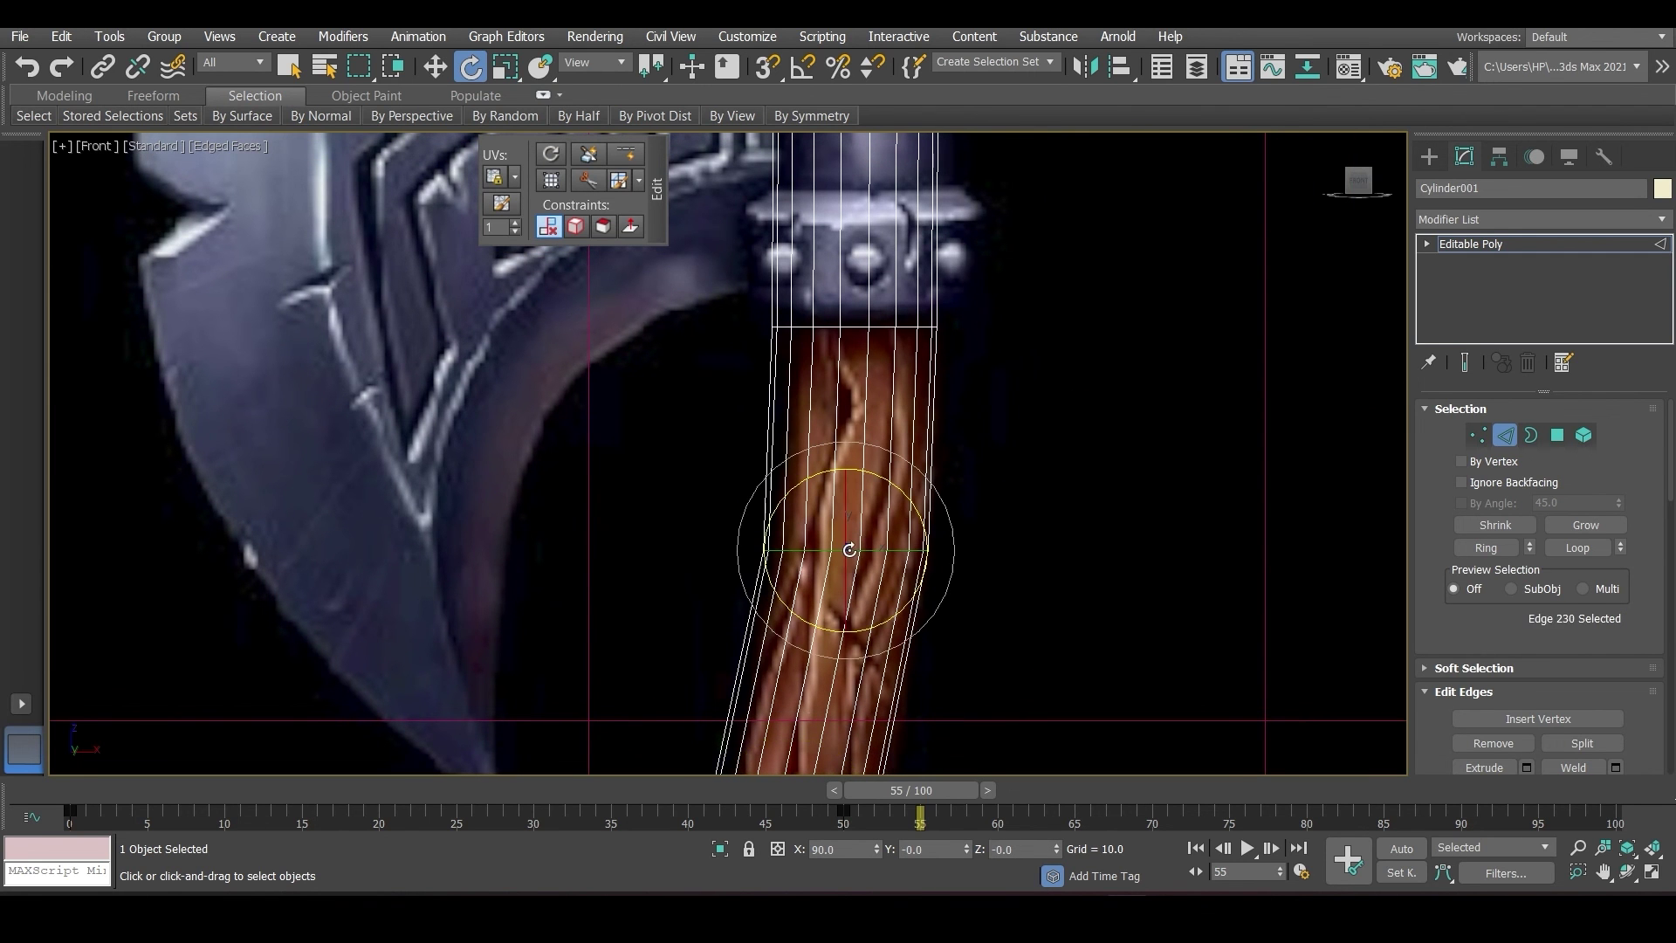
scroll(984, 692, "down", 2)
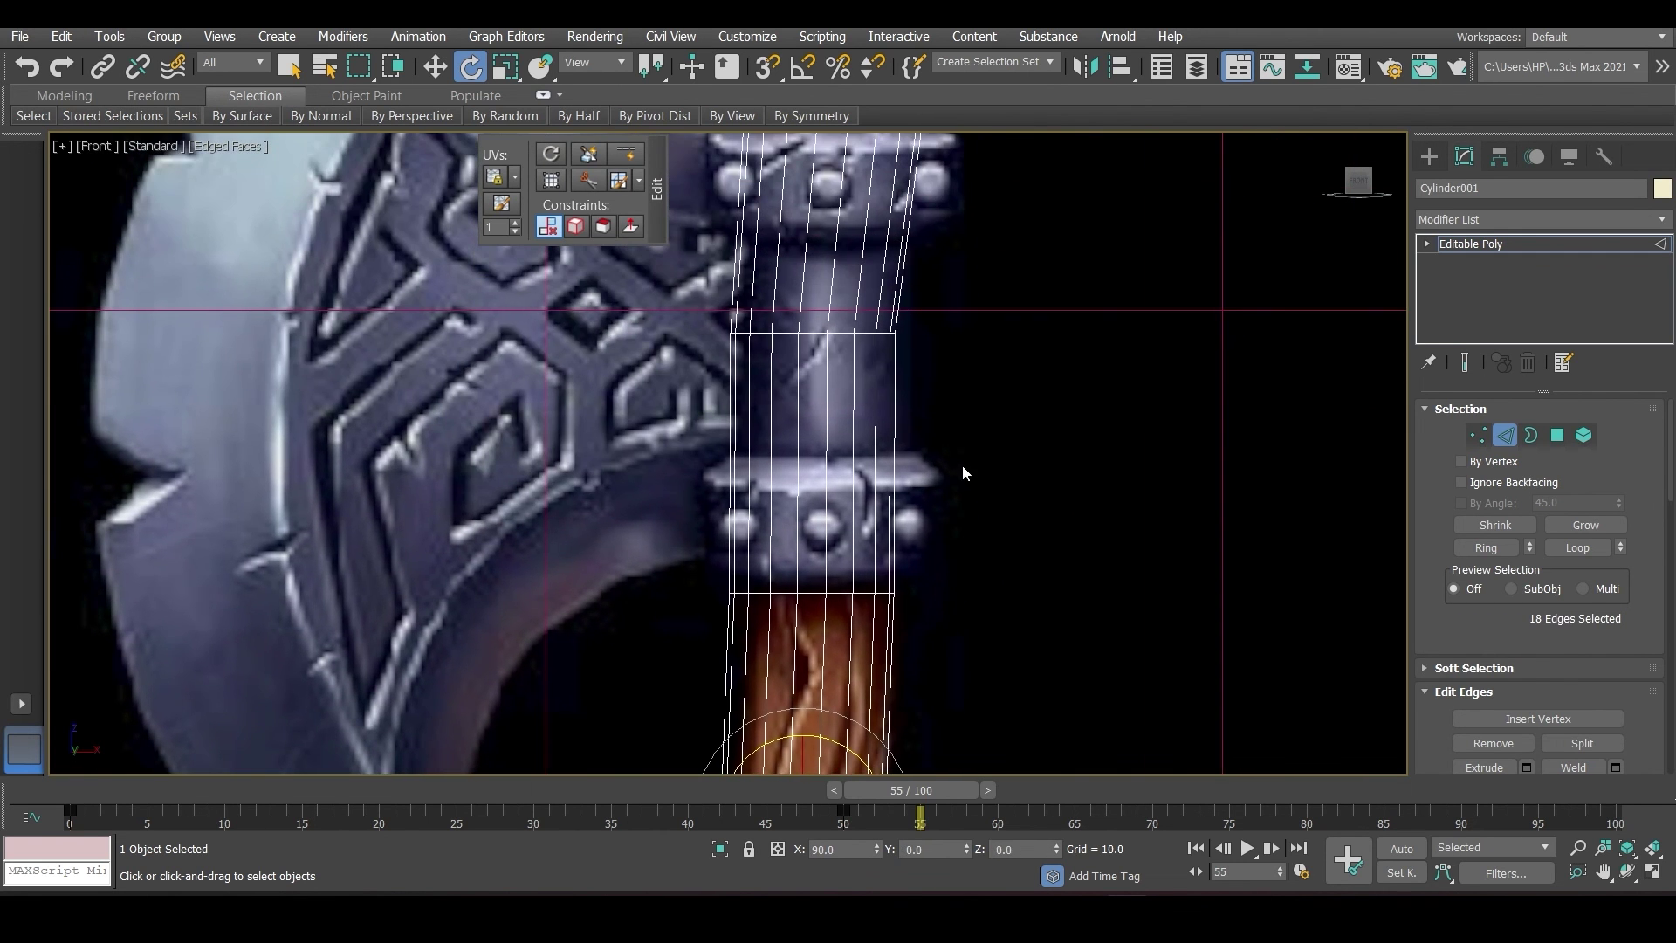
scroll(965, 468, "down", 4)
scroll(965, 419, "down", 2)
scroll(1007, 529, "up", 2)
scroll(1034, 579, "up", 4)
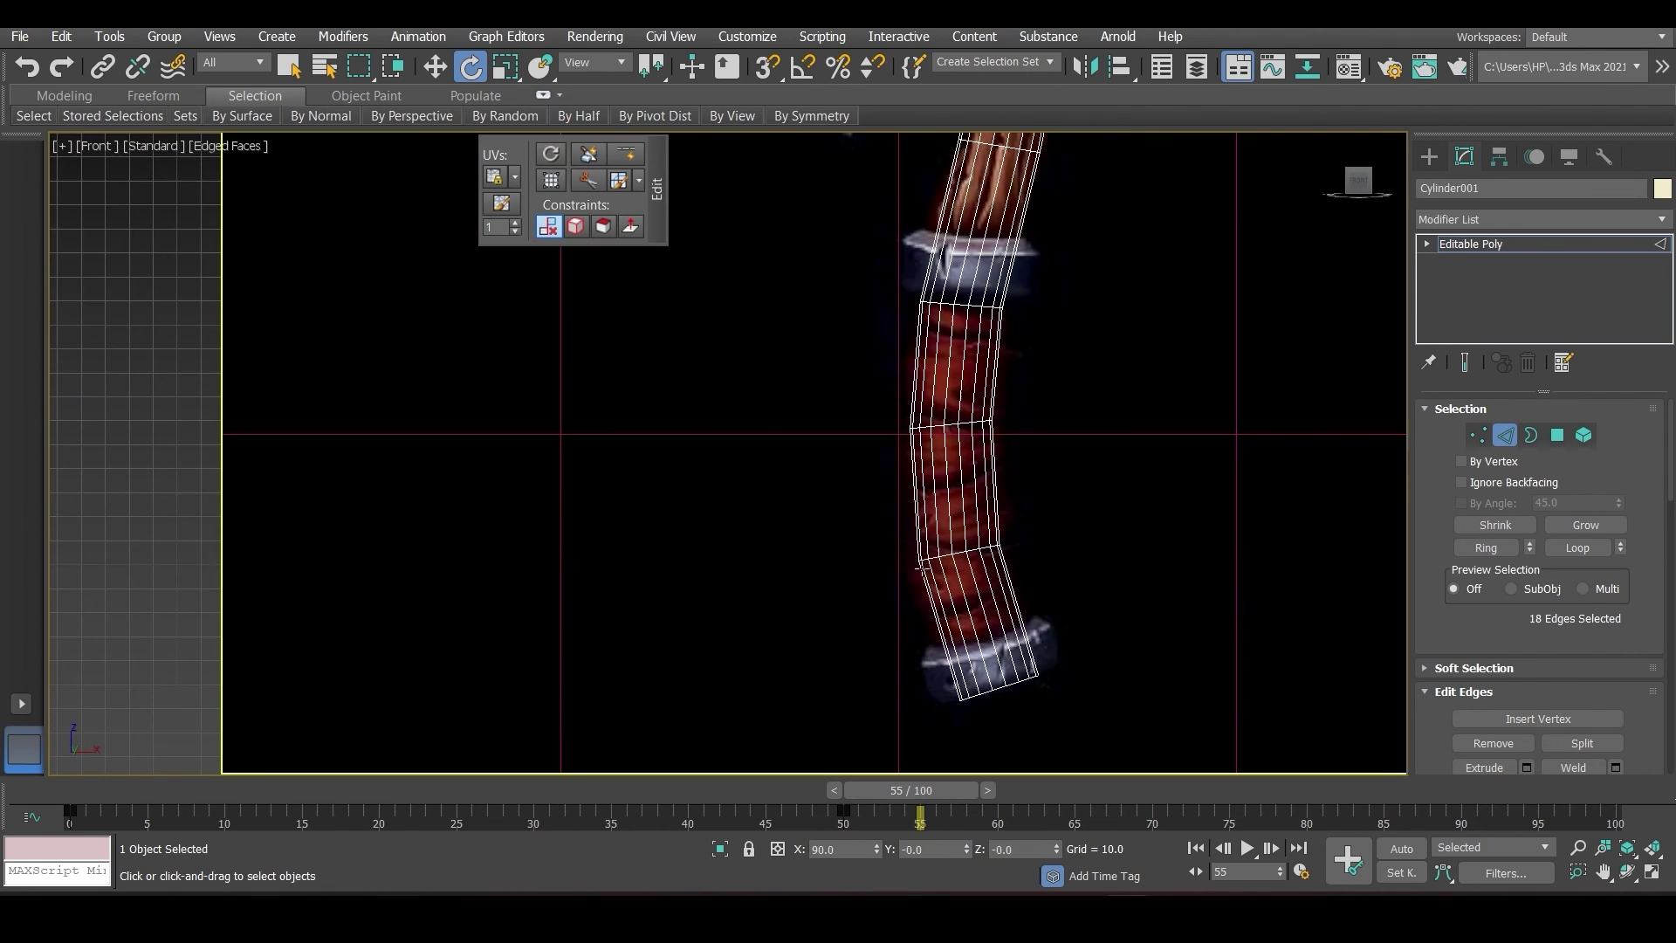